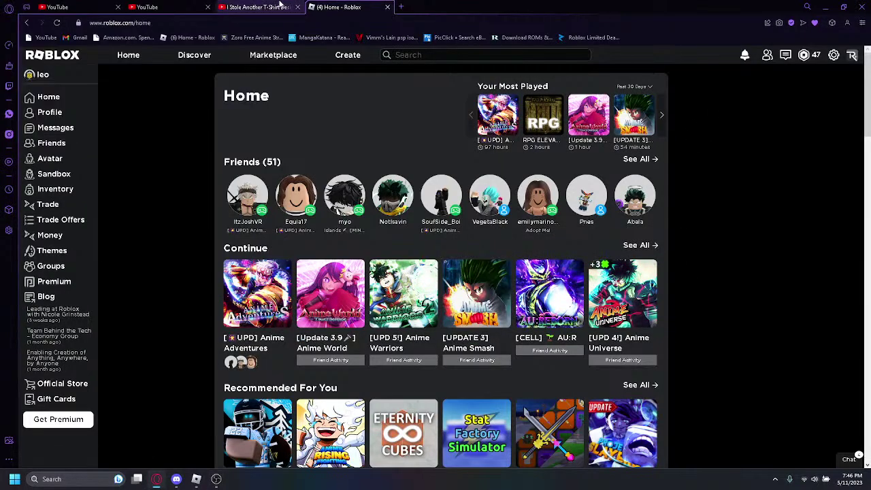
# Step: Open YouTube in a new tab, go to your own channel and open the 4lchemy live stream
pyautogui.click(401, 6)
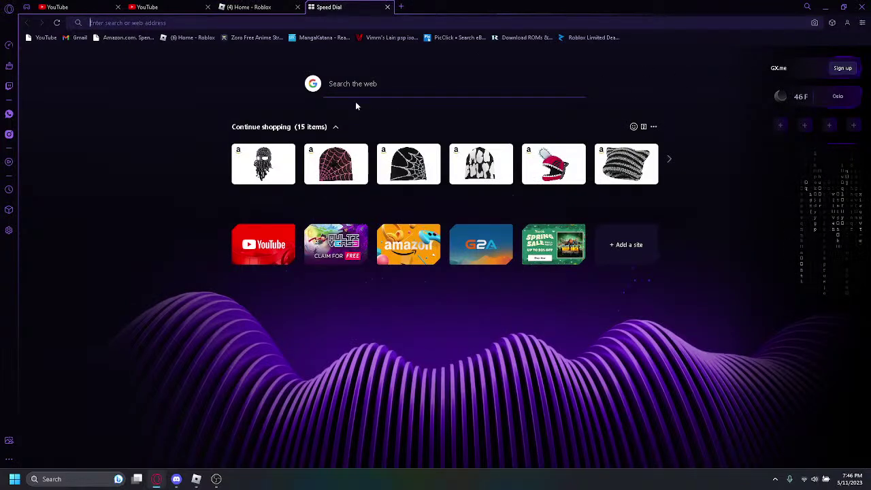
pyautogui.click(43, 37)
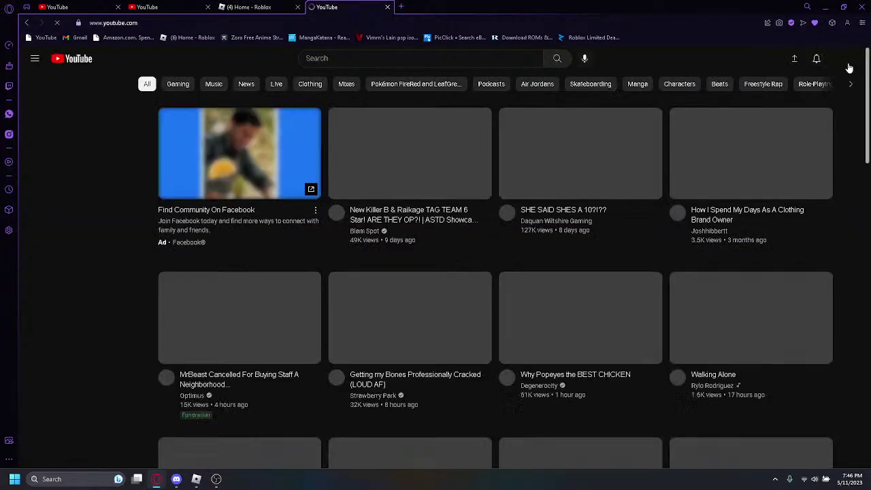
pyautogui.click(842, 59)
pyautogui.click(749, 127)
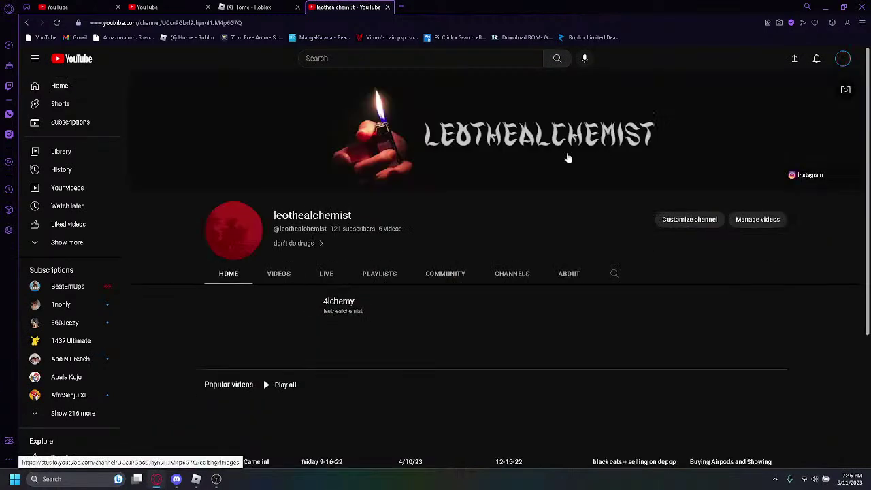
pyautogui.click(286, 313)
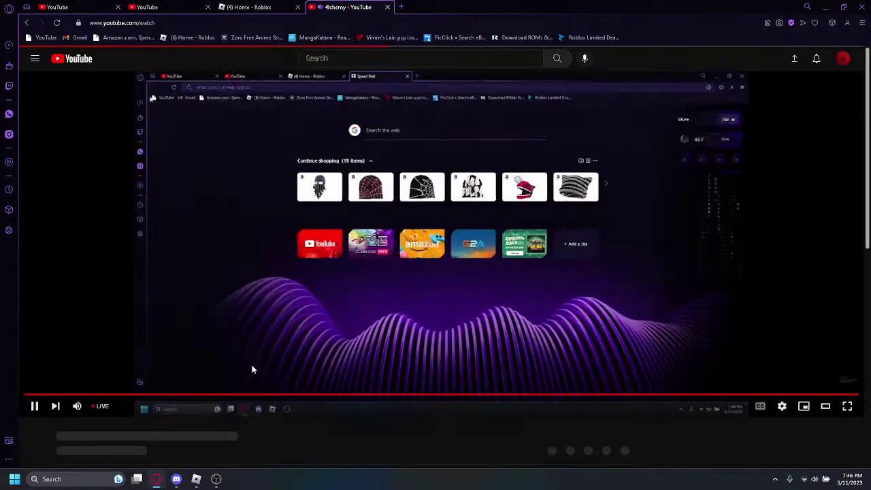
pyautogui.scroll(-3, 272, 345)
pyautogui.scroll(4, 312, 350)
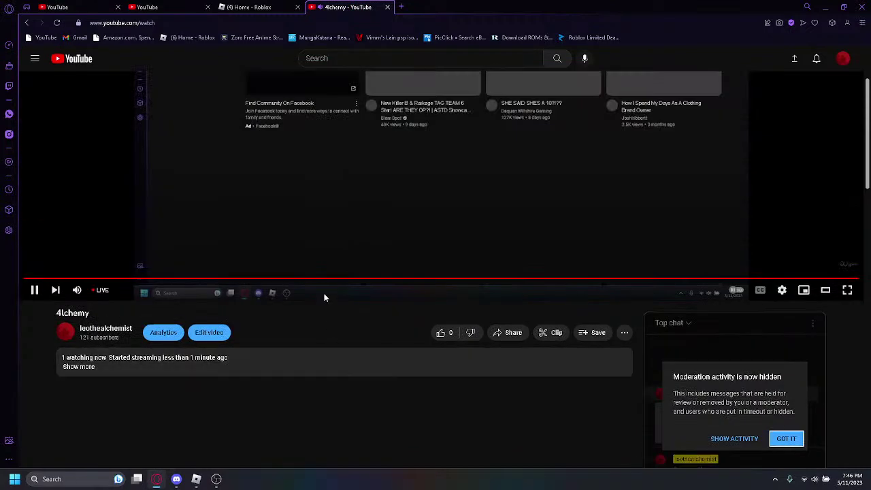
# Step: Switch to OBS, check the available devices for the mic source, keep Headset Microphone (Realtek(R) Audio), and minimize OBS
pyautogui.click(216, 479)
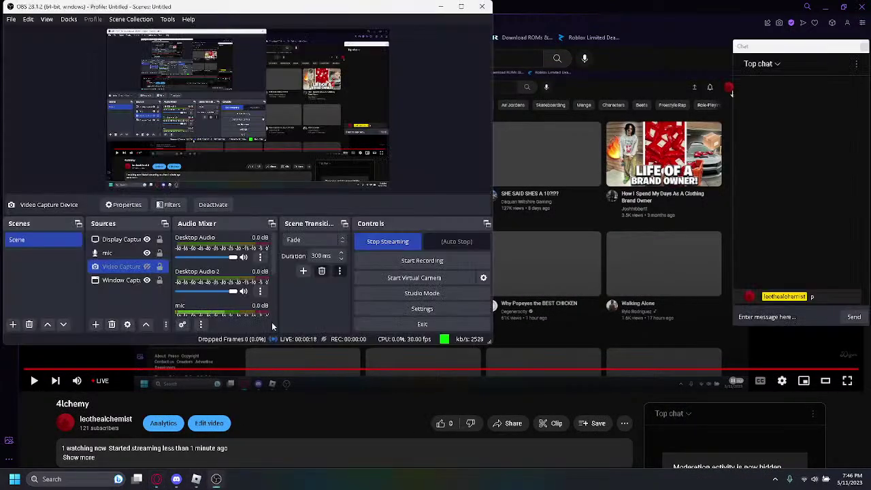
pyautogui.doubleClick(122, 254)
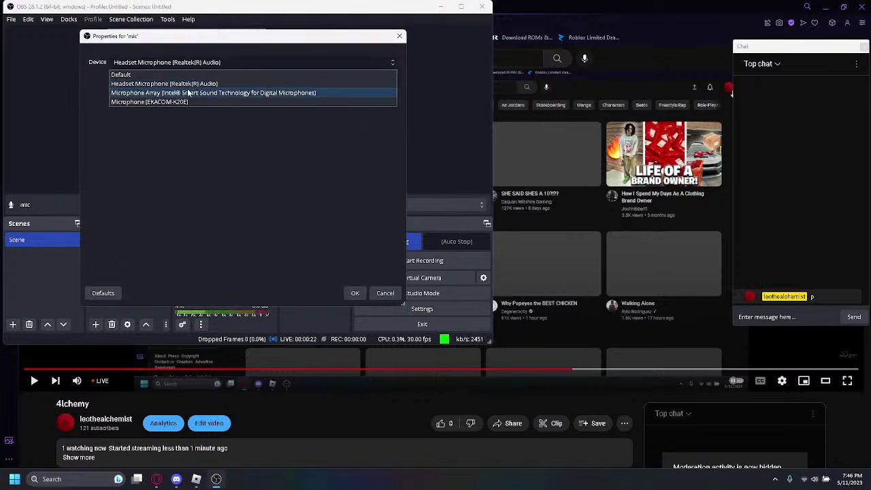
pyautogui.click(361, 295)
pyautogui.click(438, 8)
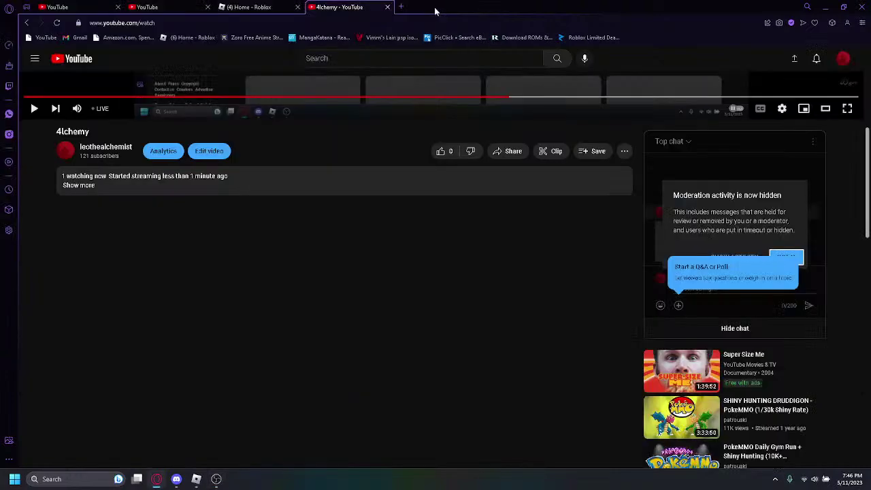
# Step: Look over the 4lchemy stream page and minimize the browser to return to the Roblox game
pyautogui.scroll(4, 474, 368)
pyautogui.scroll(-2, 672, 357)
pyautogui.scroll(2, 584, 369)
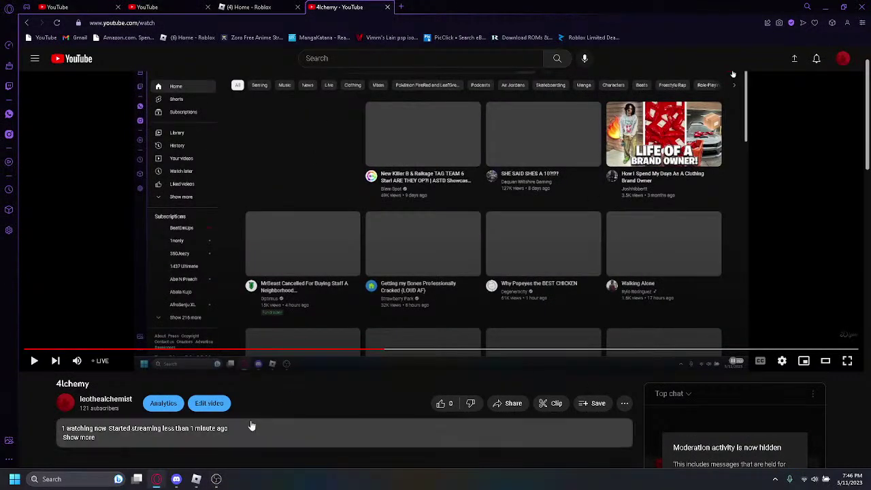
pyautogui.scroll(-2, 211, 381)
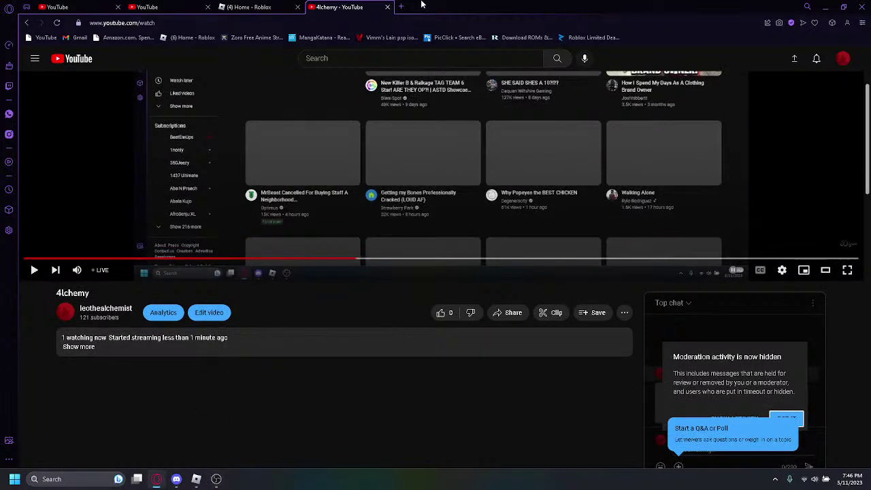
pyautogui.click(828, 7)
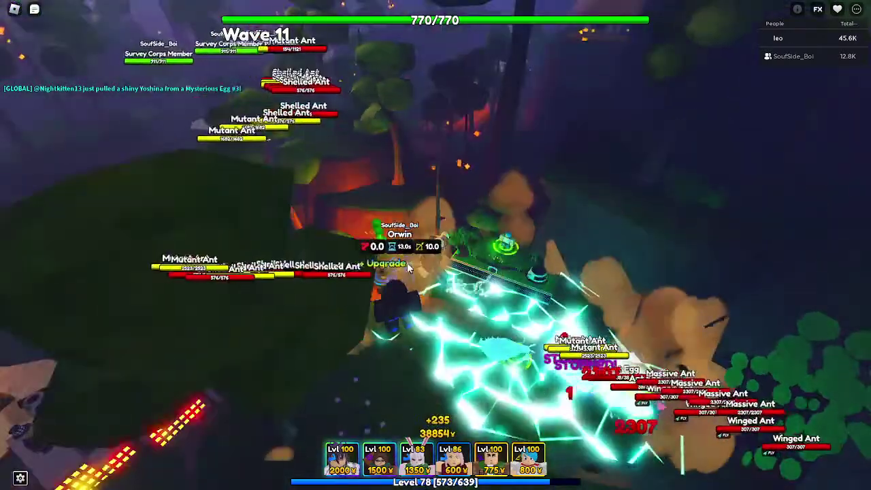
# Step: Place an Akena (Fallen Angel) unit beside the path and upgrade it up to Holy Lightning
pyautogui.press('d')
pyautogui.press('1')
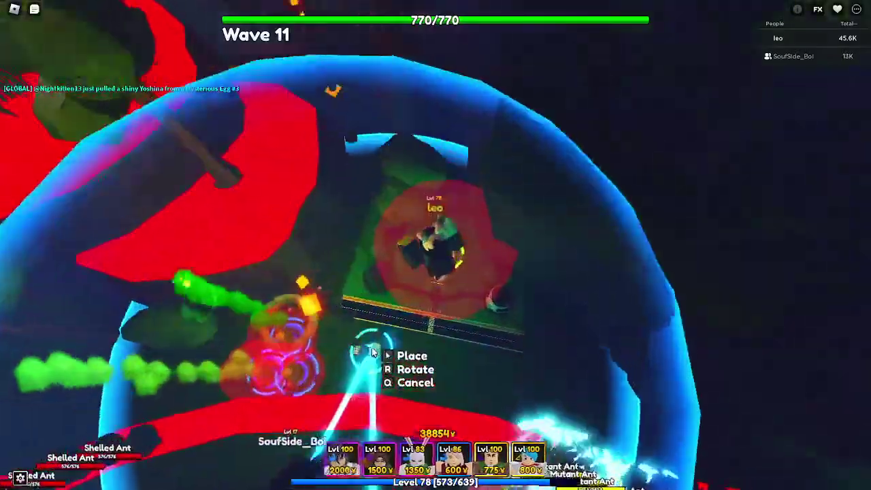
pyautogui.press('q')
pyautogui.click(279, 367)
pyautogui.click(343, 296)
pyautogui.click(343, 296)
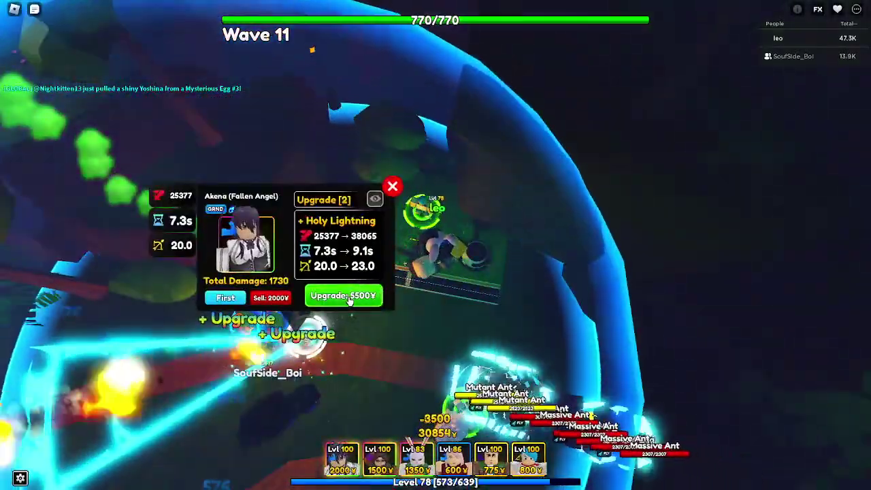
pyautogui.click(361, 295)
pyautogui.press('1')
pyautogui.click(339, 335)
# Step: Place another Akena (Fallen Angel) unit on the grass farther up the path and sell it again
pyautogui.press('w')
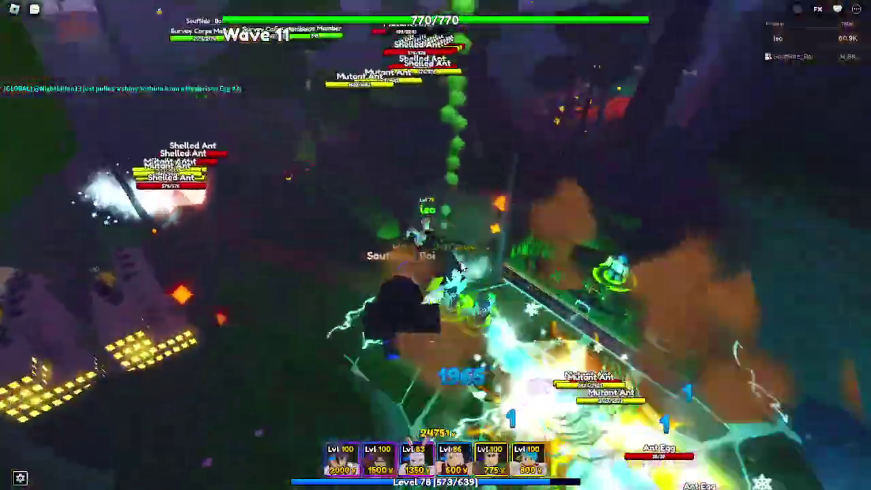
pyautogui.press('s')
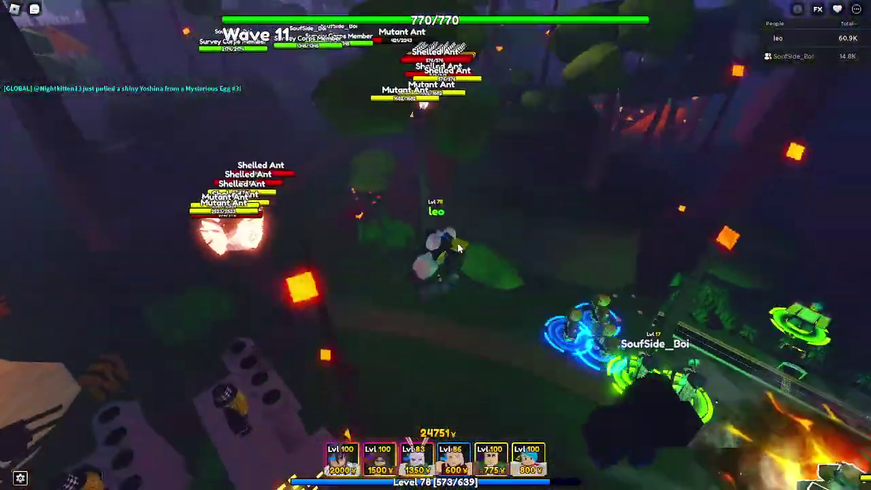
pyautogui.press('w')
pyautogui.press('1')
pyautogui.click(406, 264)
pyautogui.click(457, 301)
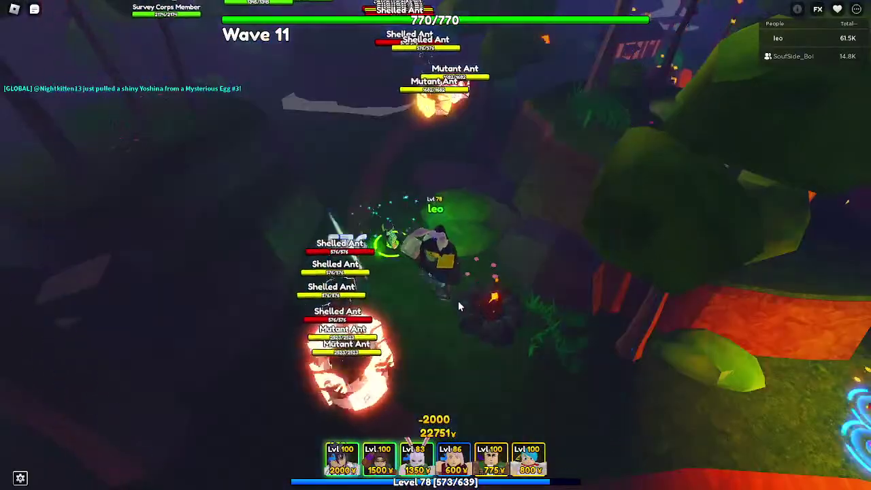
pyautogui.click(393, 243)
pyautogui.click(364, 192)
# Step: Place an Akena (Fallen Angel) unit near the advancing ants and walk the character farther up the path
pyautogui.press('d')
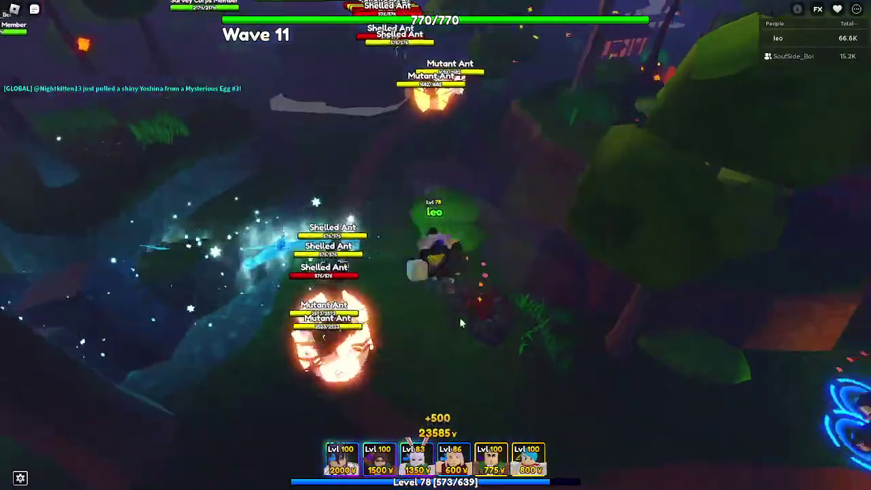
pyautogui.press('1')
pyautogui.click(303, 286)
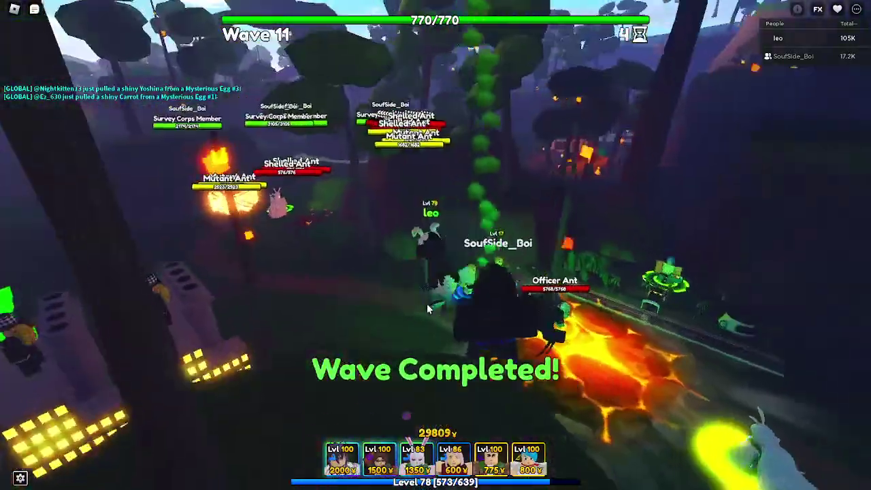
pyautogui.press('w')
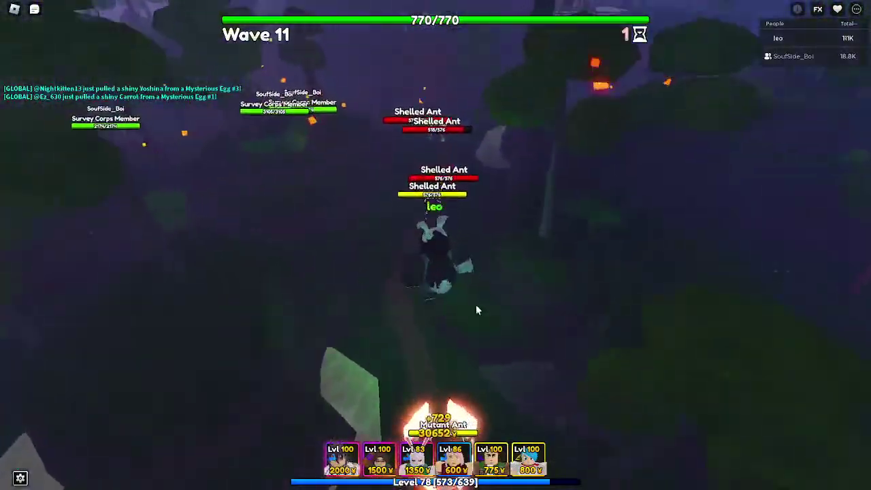
# Step: Switch to the browser, check the recommendations and chat on the live stream page, and return to the game
pyautogui.press('super+Tab')
pyautogui.click(539, 114)
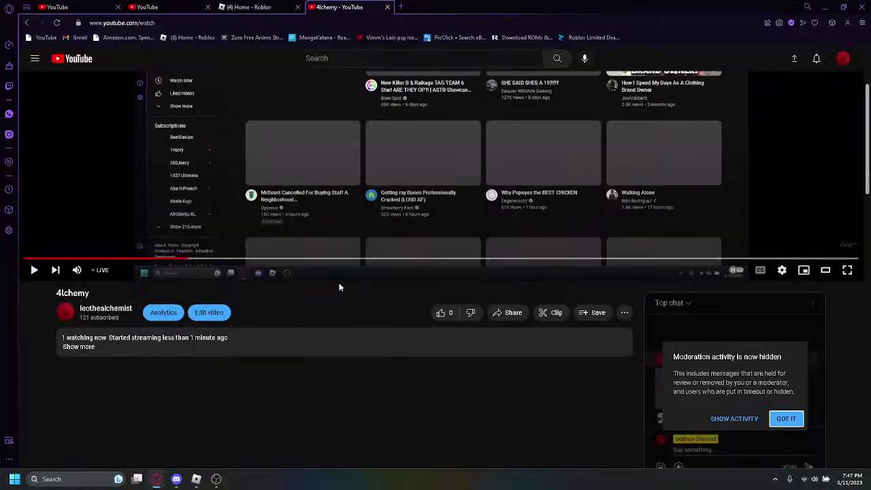
pyautogui.scroll(-3, 367, 377)
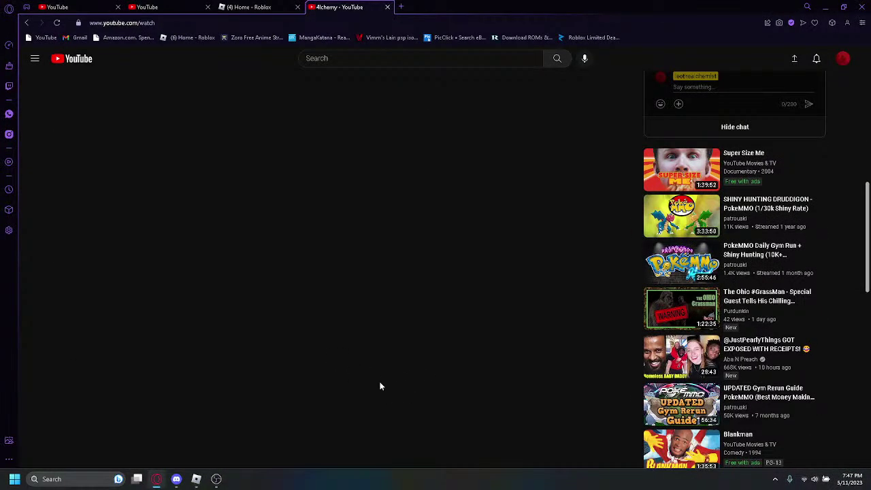
pyautogui.click(842, 5)
pyautogui.click(837, 6)
pyautogui.click(828, 7)
# Step: Switch to Discord, view the staff-only bs channel of the Soul society server, and return to the game
pyautogui.press('super+Tab')
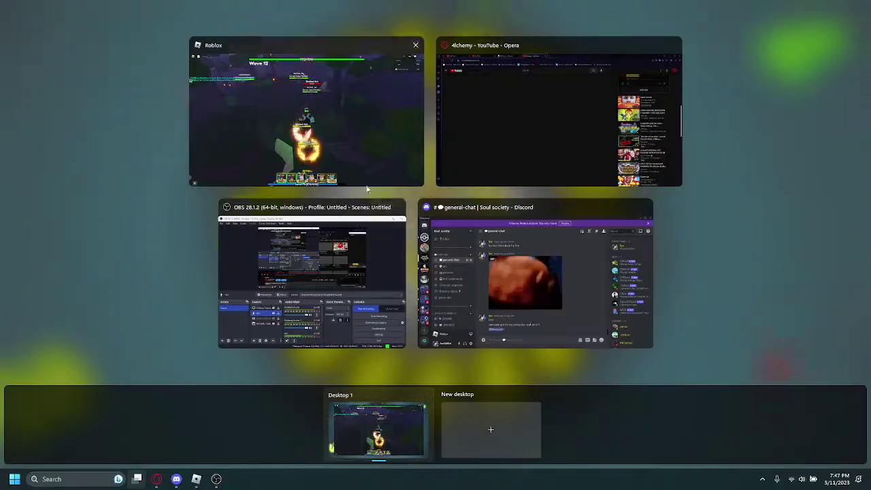
pyautogui.click(443, 261)
pyautogui.scroll(-3, 231, 303)
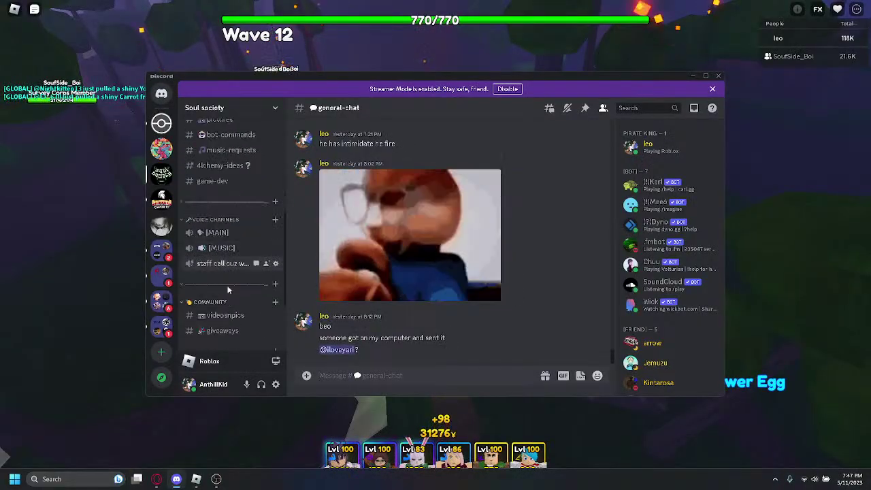
pyautogui.scroll(-3, 231, 303)
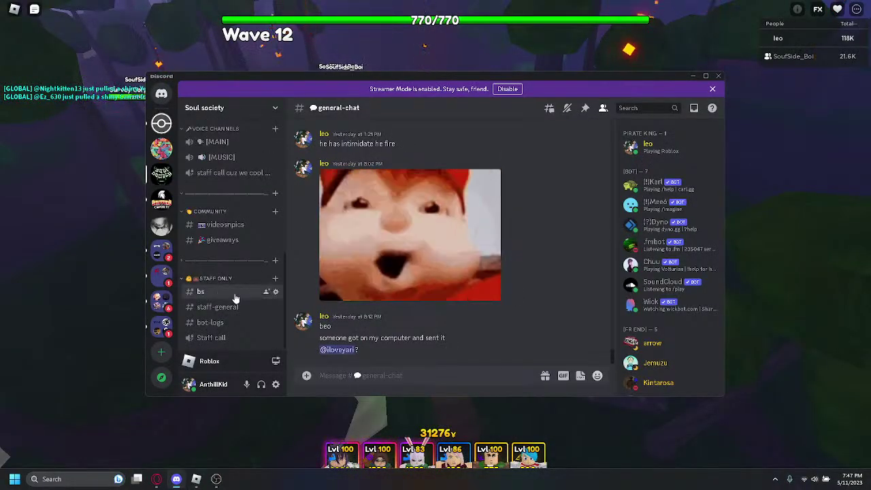
pyautogui.click(238, 293)
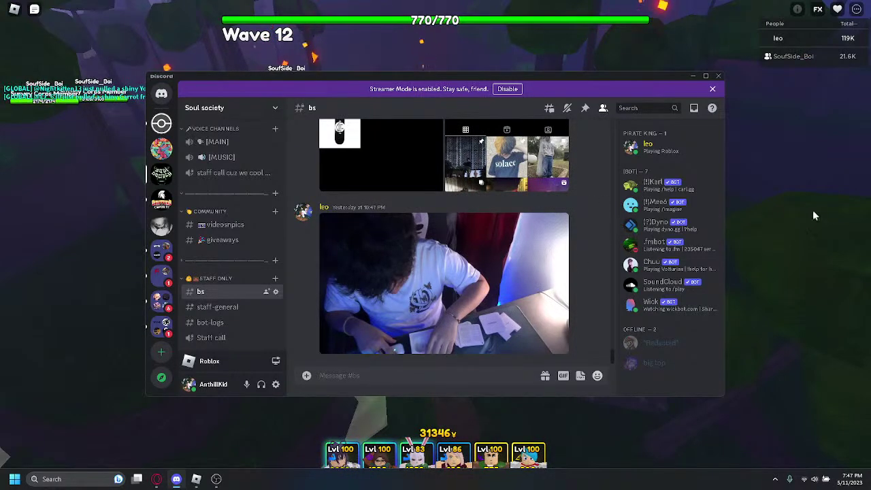
pyautogui.click(864, 252)
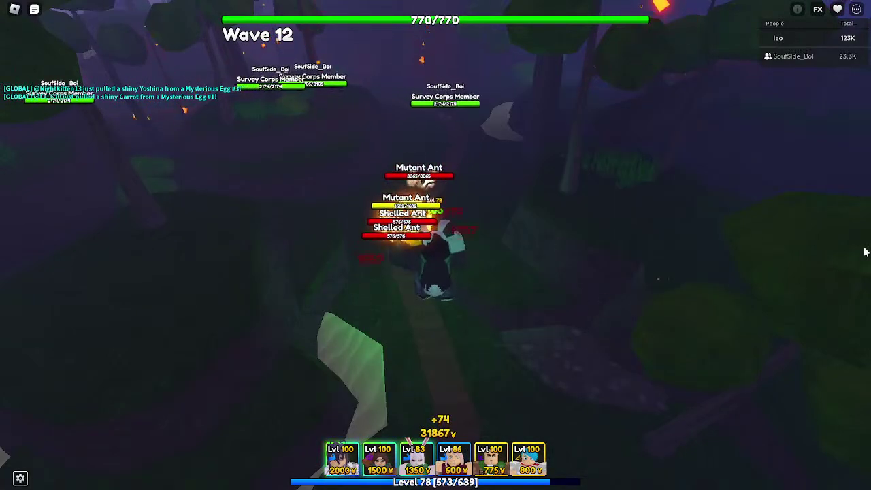
# Step: Walk the character back down the path to the Carrot (Sulong) unit beside the other placed units
pyautogui.press('d')
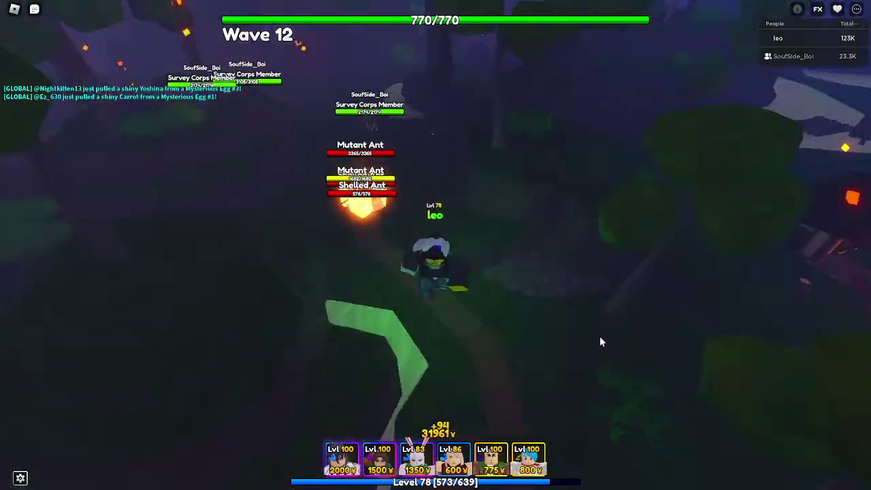
pyautogui.rightClick(600, 336)
pyautogui.rightClick(609, 356)
pyautogui.press('w')
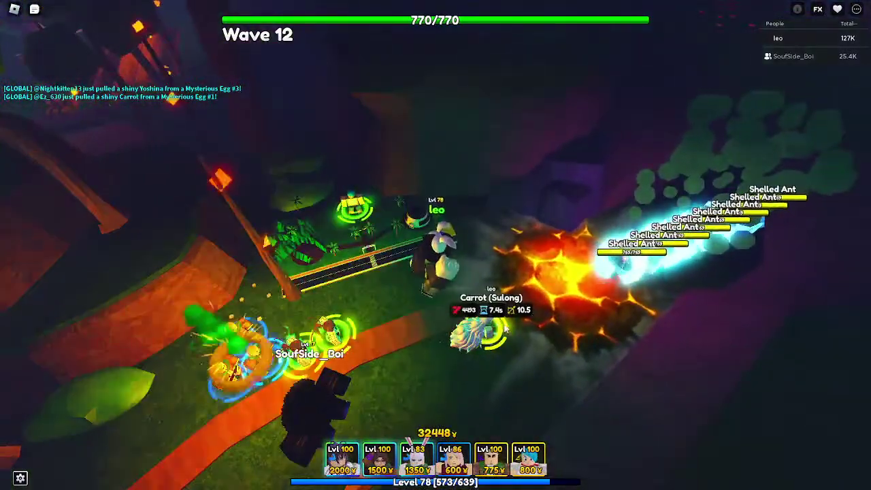
pyautogui.click(522, 311)
pyautogui.click(661, 283)
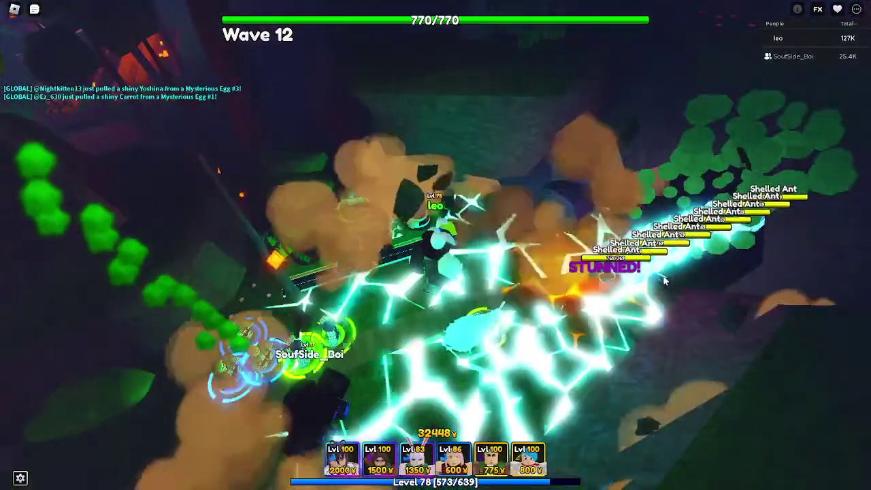
# Step: Switch to OBS and reply in the live stream chat with the viewer's first name
pyautogui.press('super+Tab')
pyautogui.click(531, 285)
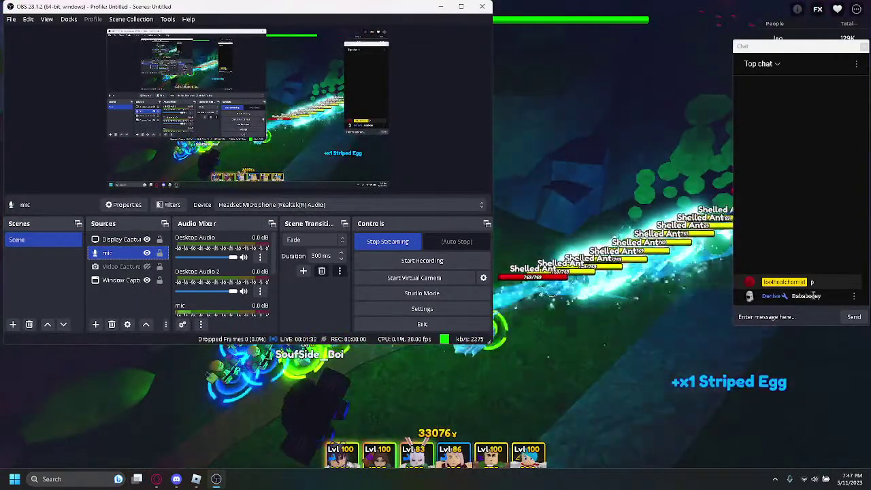
pyautogui.click(809, 318)
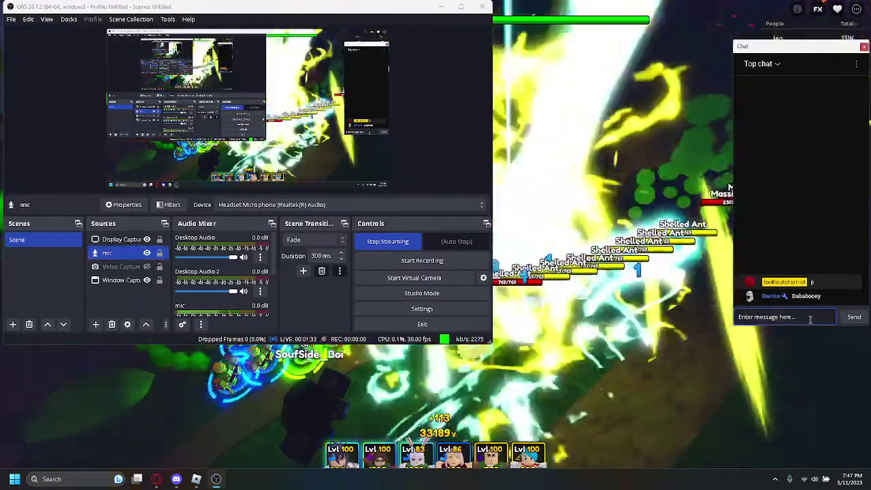
pyautogui.write('dang')
pyautogui.press('Return')
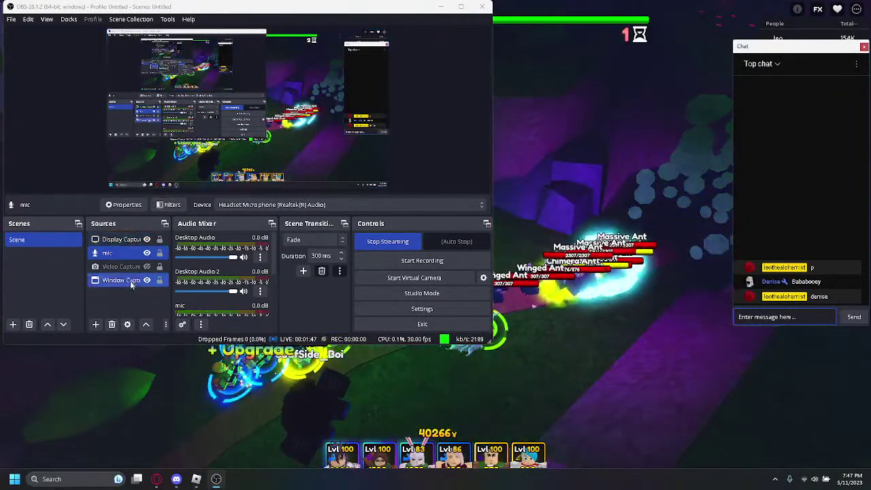
pyautogui.click(96, 323)
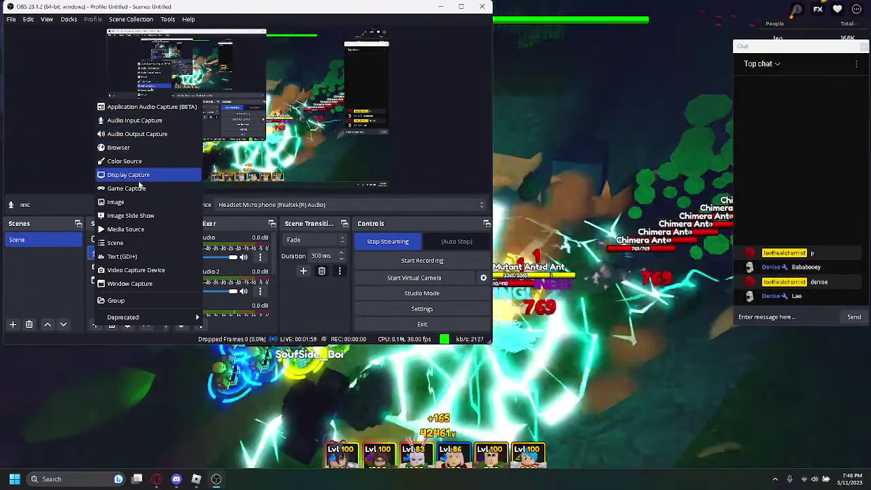
pyautogui.click(115, 202)
pyautogui.click(316, 97)
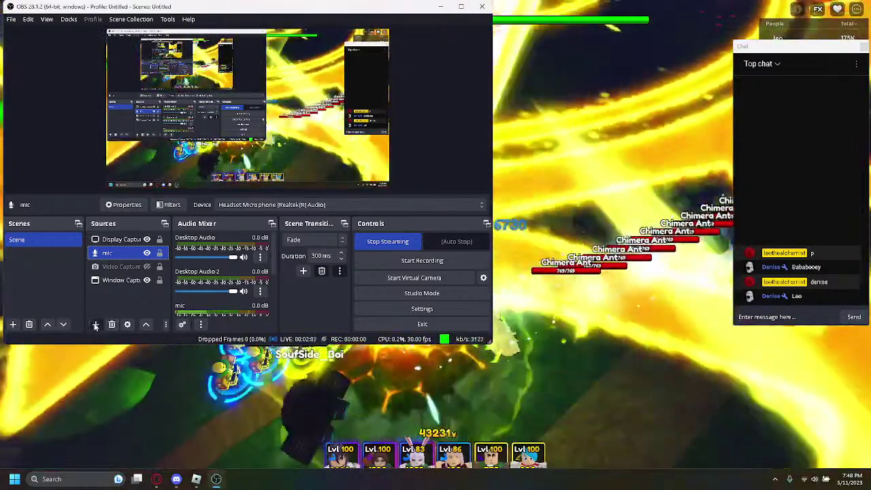
# Step: Add a new visible video capture source named Video Capture Device 2 to the scene, keeping its default settings
pyautogui.click(95, 324)
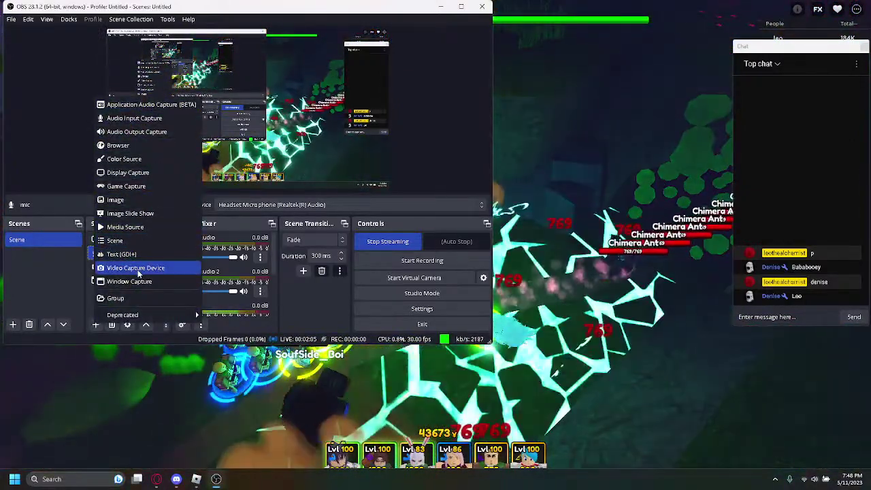
pyautogui.click(138, 270)
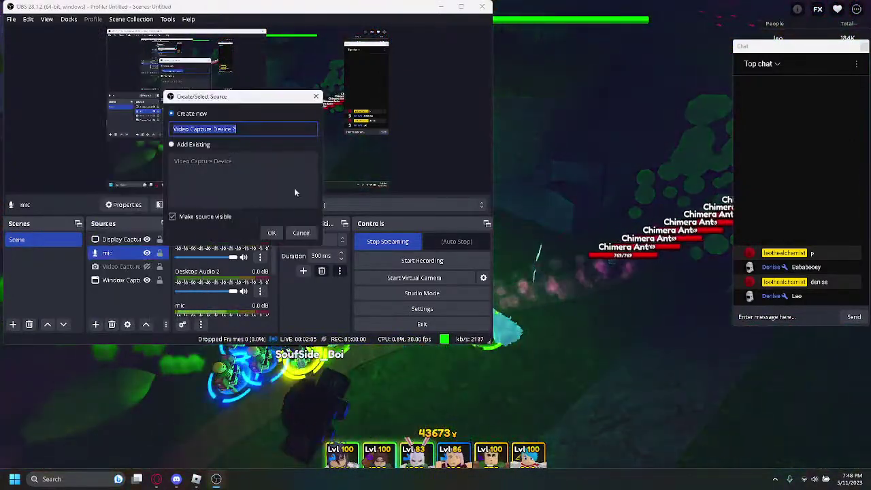
pyautogui.click(272, 233)
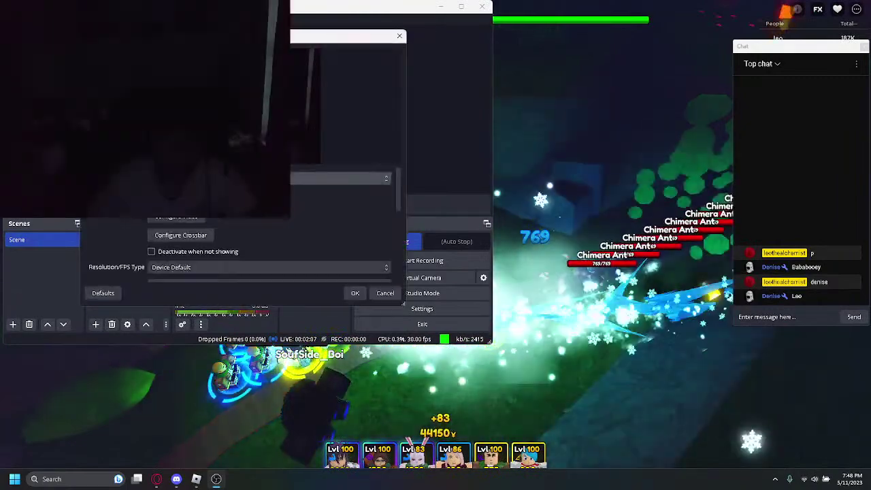
pyautogui.click(355, 292)
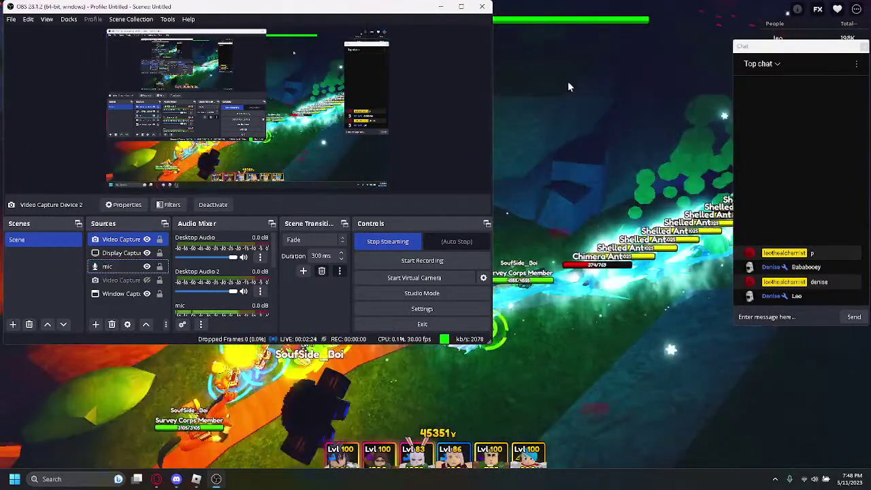
# Step: Check the game and the OBS window, and switch to the bs channel of the Soul society server in Discord
pyautogui.click(529, 105)
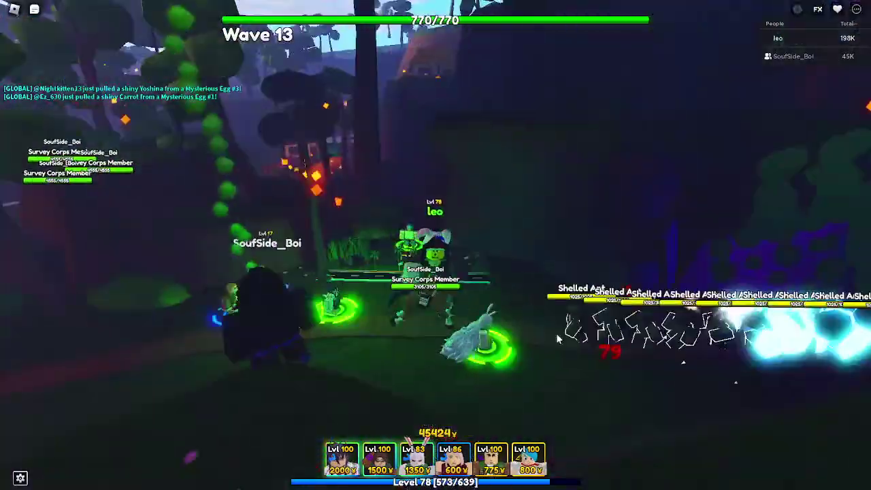
pyautogui.press('super+Tab')
pyautogui.click(554, 107)
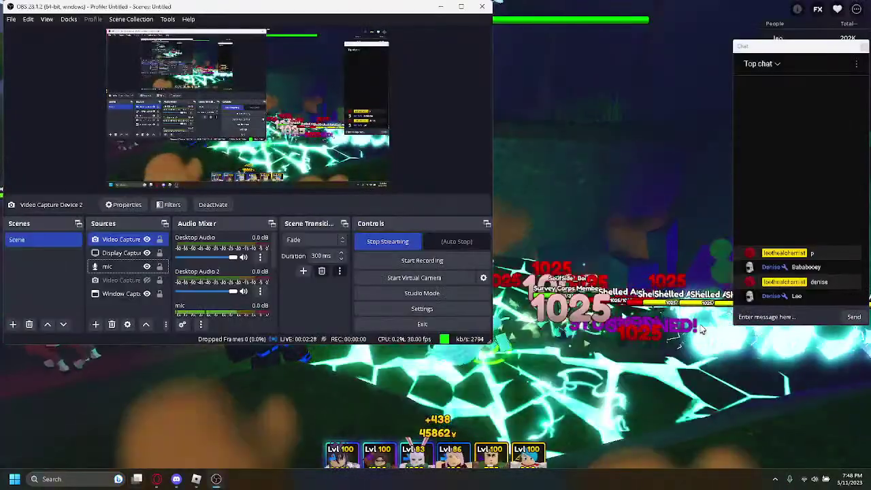
pyautogui.click(174, 483)
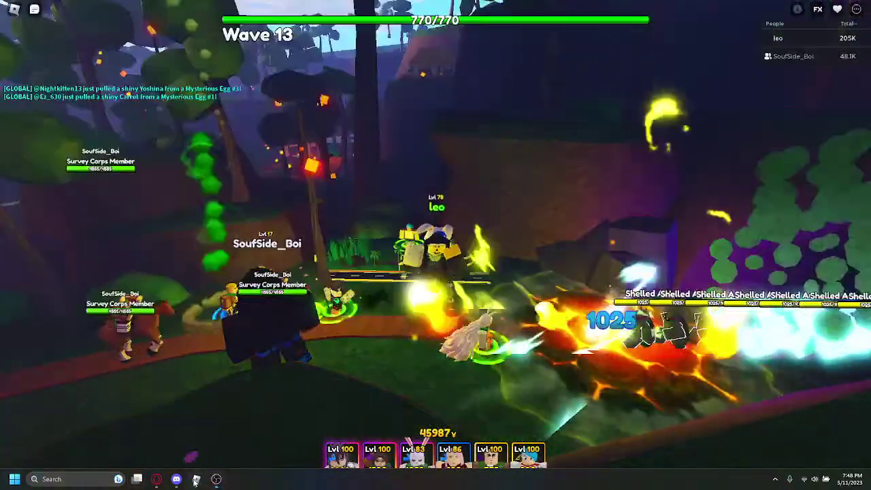
pyautogui.press('super+Tab')
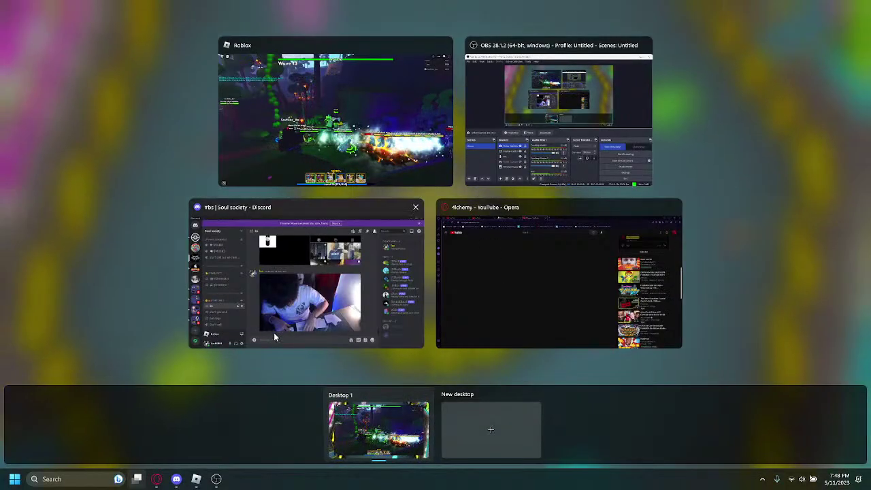
pyautogui.click(290, 296)
# Step: Search Windows for "ill", pin Adobe Illustrator 2023 to Start and place it right after Adobe Premiere Pro 2023
pyautogui.press('super')
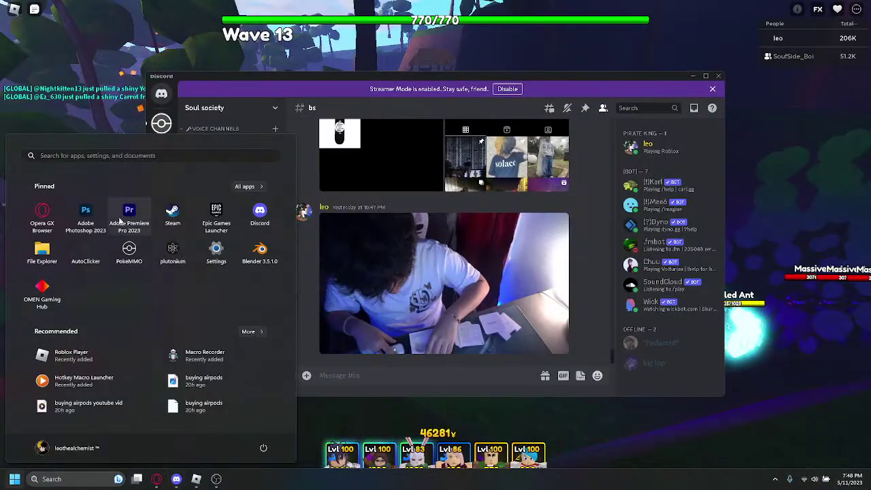
pyautogui.write('ill')
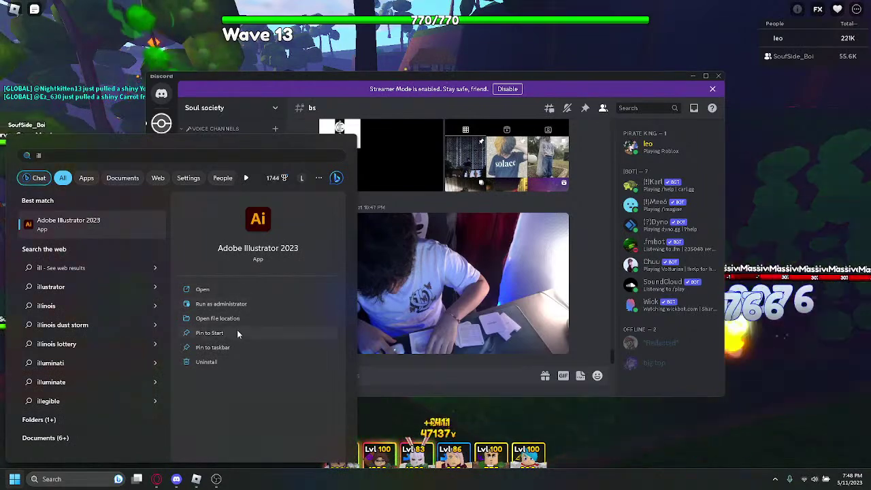
pyautogui.click(237, 333)
pyautogui.press('BackSpace')
pyautogui.press('BackSpace')
pyautogui.press('BackSpace')
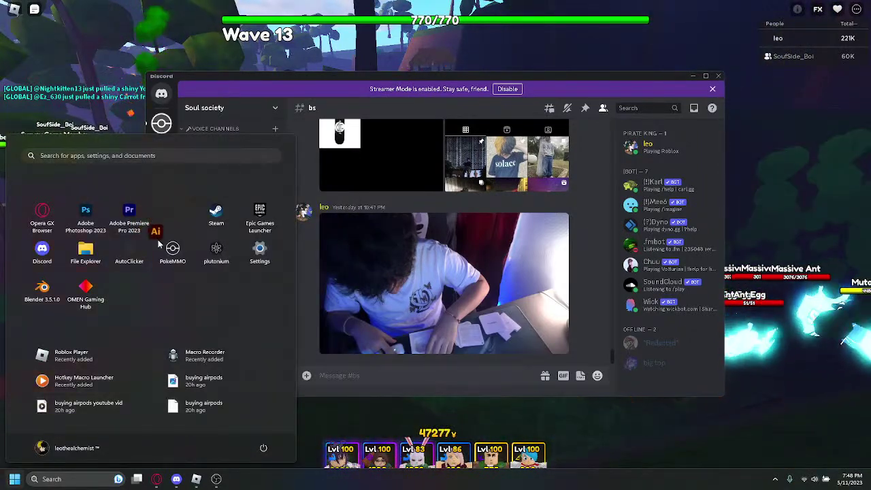
pyautogui.moveTo(140, 286); pyautogui.dragTo(184, 234)
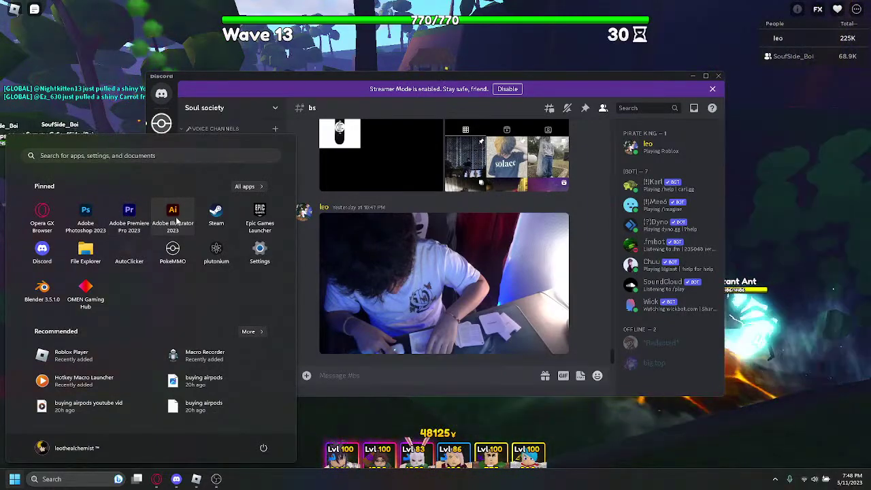
# Step: Launch Adobe Illustrator 2023 and create a new document from the Web-Large 1920 x 1080 px preset
pyautogui.click(174, 218)
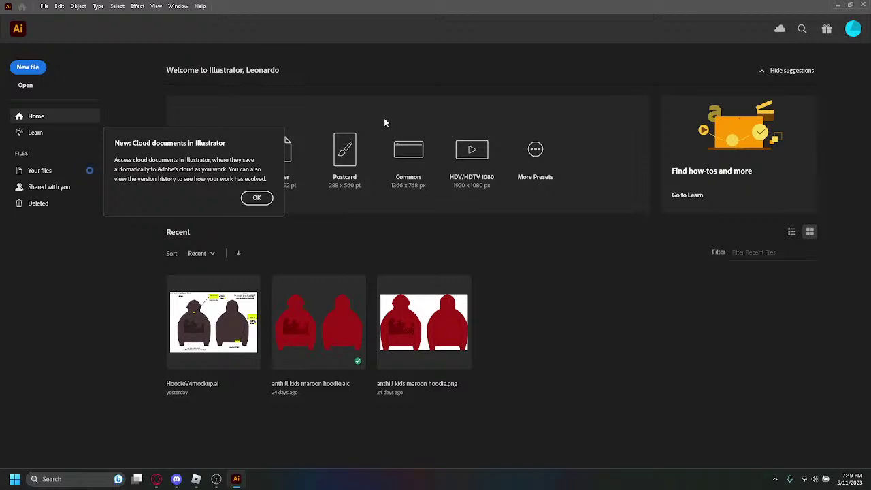
pyautogui.click(28, 67)
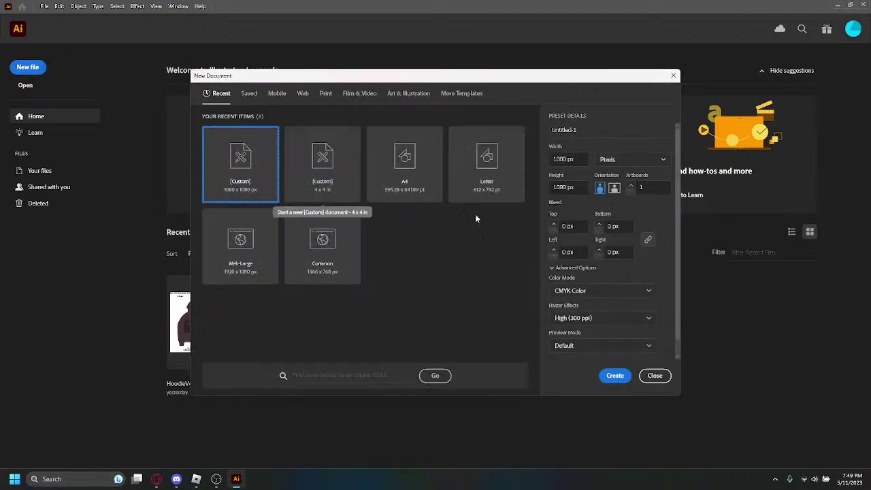
pyautogui.click(245, 274)
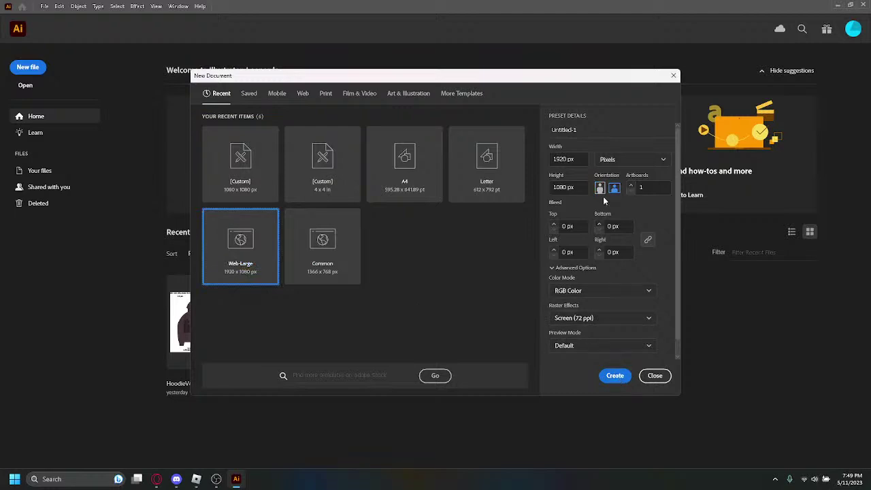
pyautogui.click(616, 375)
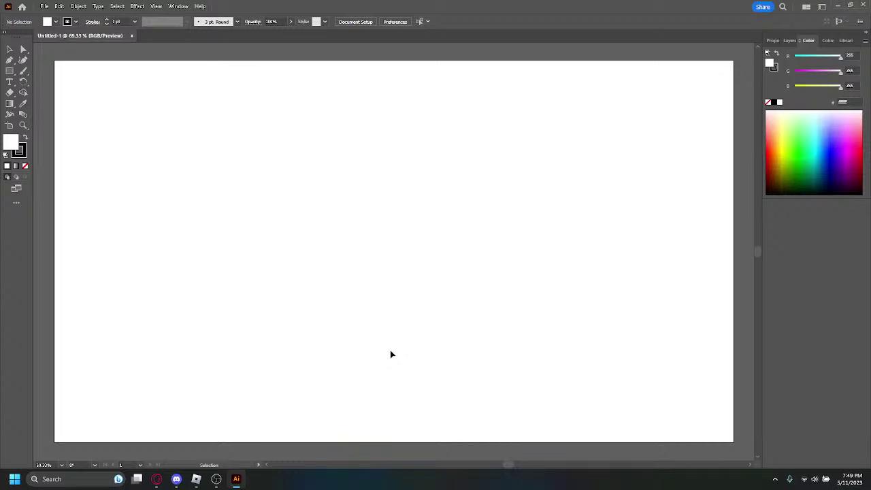
# Step: Switch to OBS, check the stream preview and live chat, and return to Illustrator
pyautogui.click(216, 479)
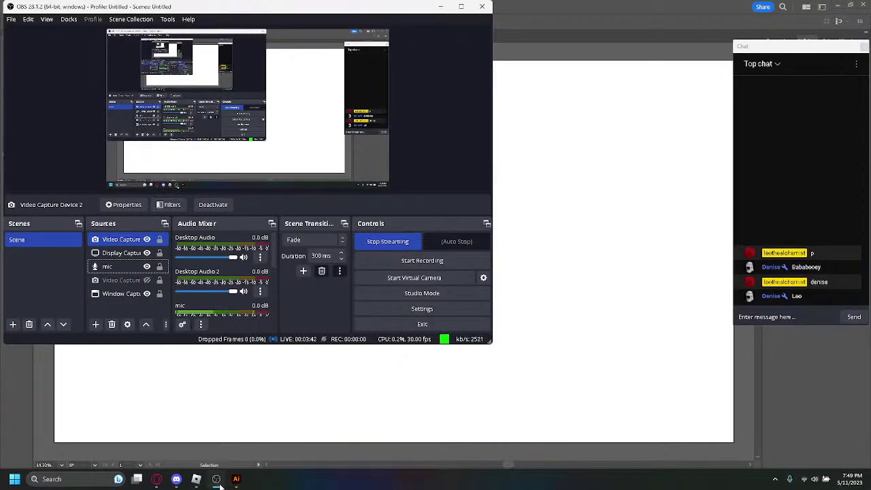
pyautogui.click(218, 482)
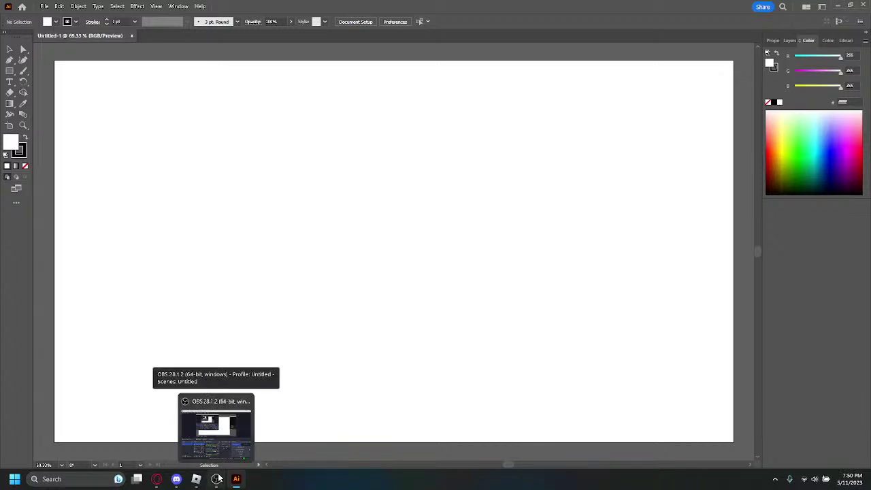
pyautogui.click(218, 479)
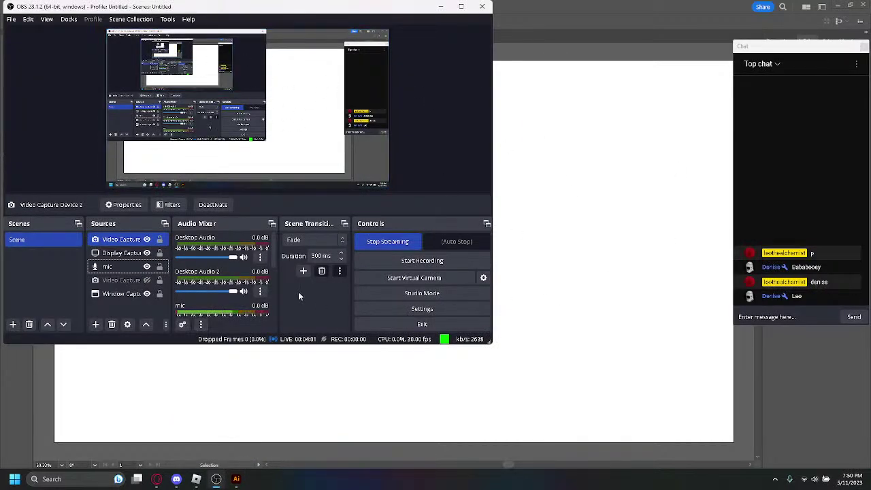
pyautogui.click(771, 406)
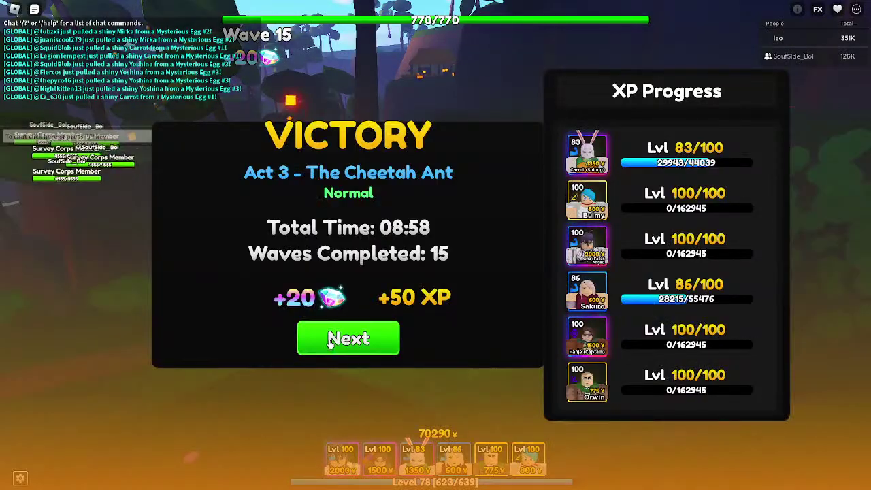
# Step: Continue past the game's victory summary and dismiss the Cooked Fish reward
pyautogui.click(330, 340)
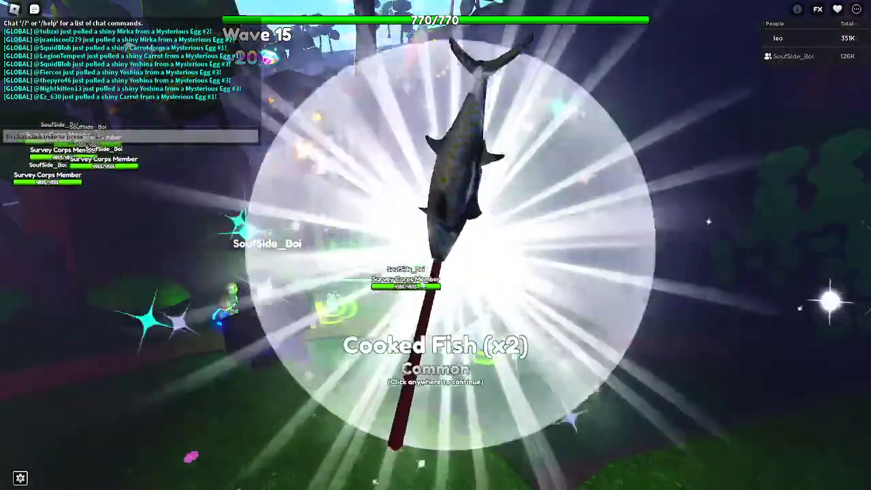
pyautogui.click(573, 252)
# Step: Switch to Discord and open the notebook sketch photo IMG_0165.jpg from the bs channel in the browser
pyautogui.press('super+Tab')
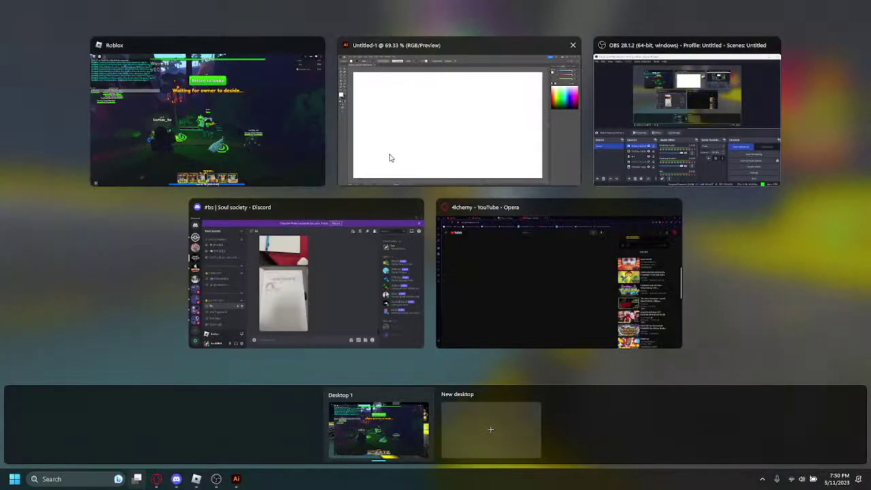
pyautogui.click(341, 244)
pyautogui.scroll(3, 384, 254)
pyautogui.click(381, 275)
pyautogui.click(376, 347)
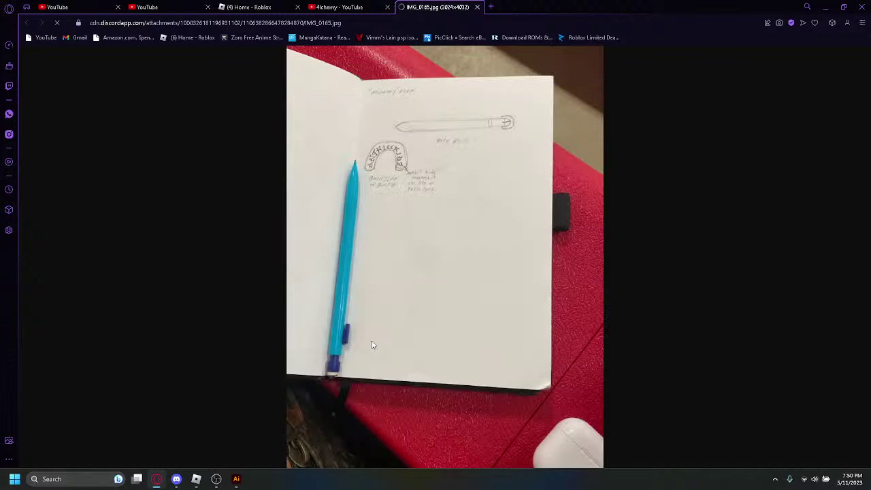
# Step: Switch to OBS, send "u still in here?" in the live stream chat, and leave OBS
pyautogui.click(224, 483)
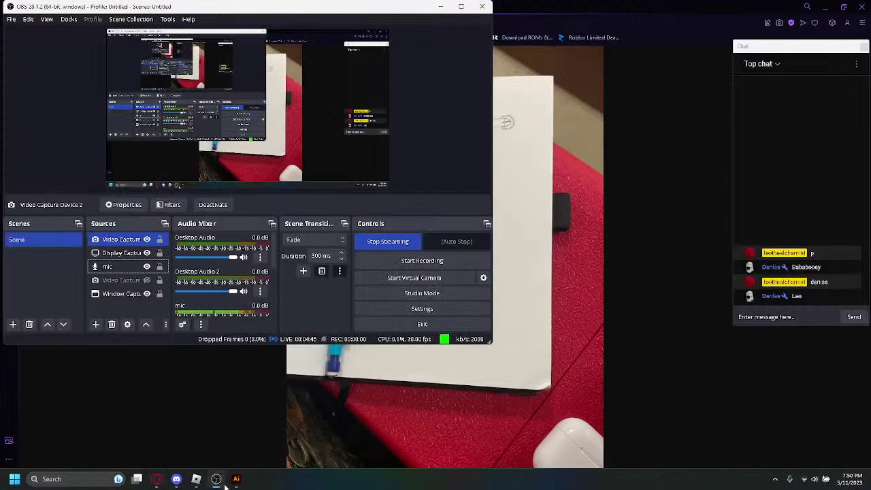
pyautogui.click(776, 314)
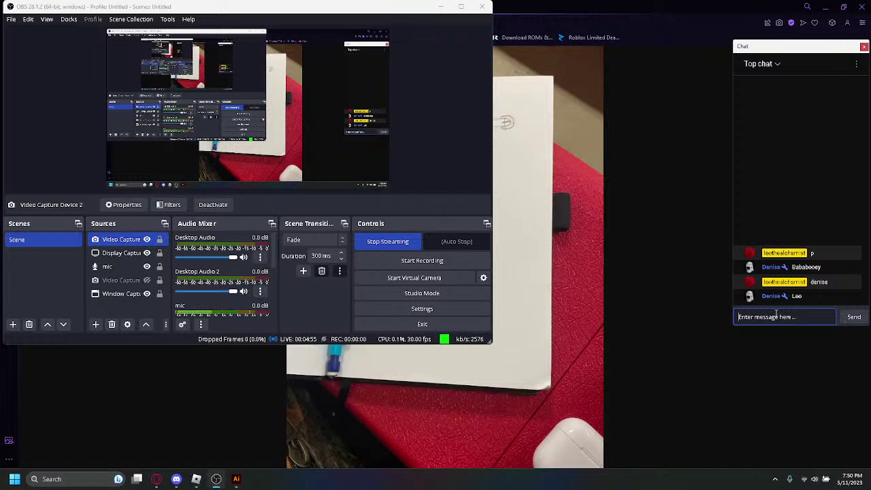
pyautogui.write('u still in')
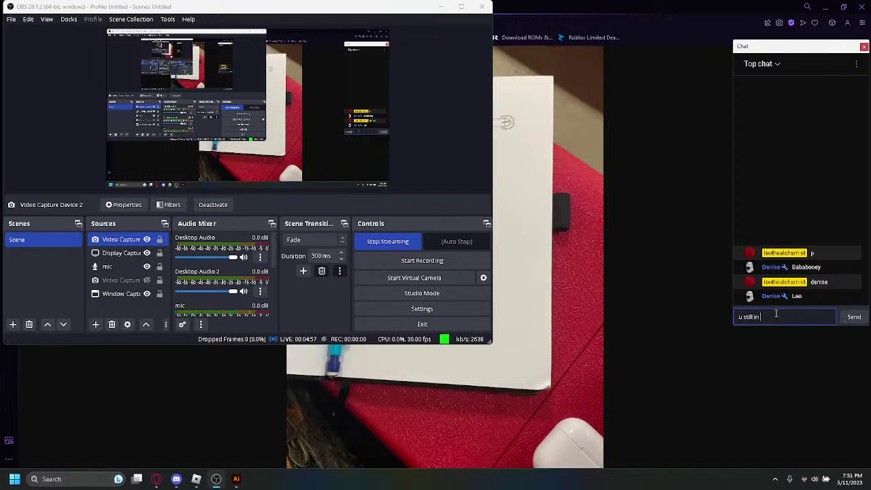
pyautogui.write(' here?')
pyautogui.press('Return')
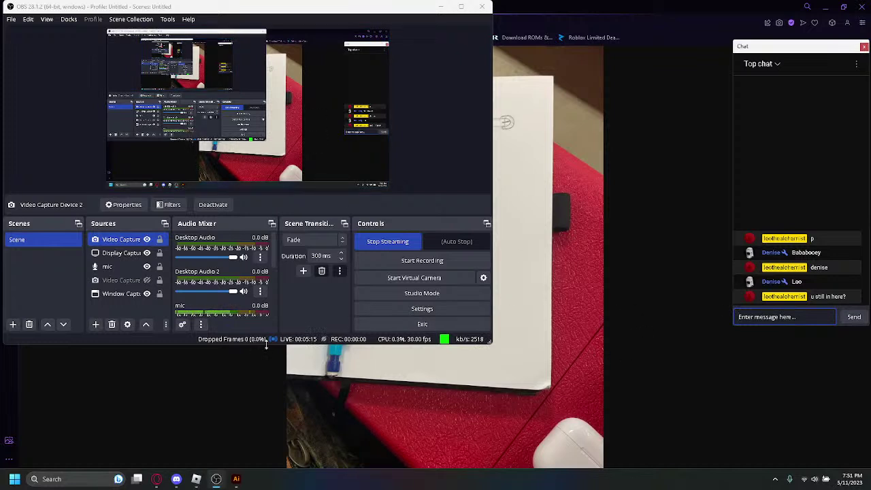
pyautogui.click(701, 350)
# Step: Check the blank Illustrator document and the game's progress, and view the notebook sketch photo in the browser
pyautogui.click(236, 479)
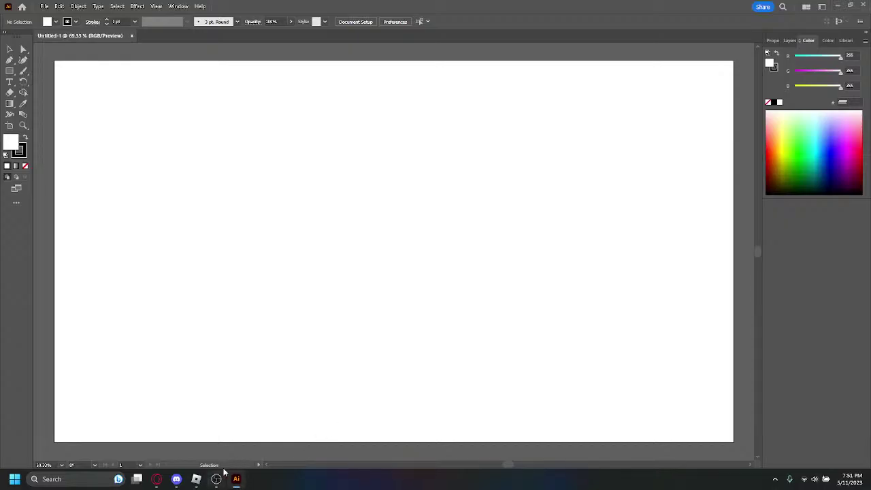
pyautogui.click(196, 479)
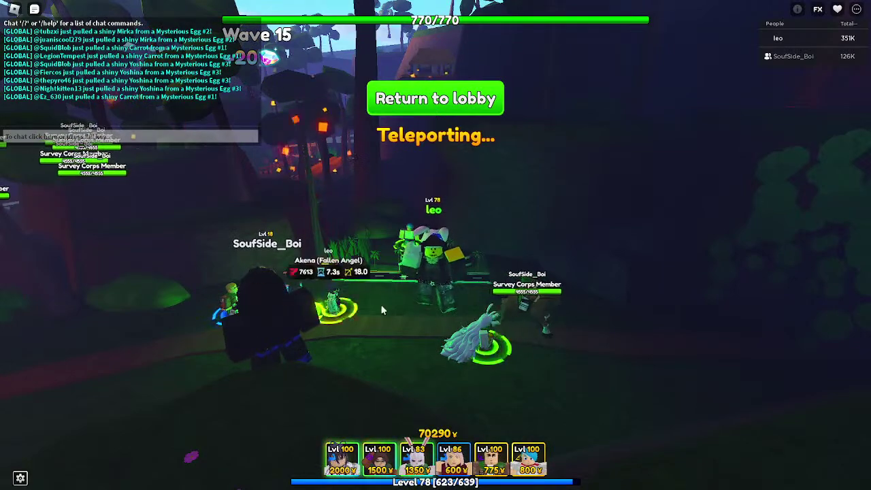
pyautogui.press('super+Tab')
pyautogui.click(400, 170)
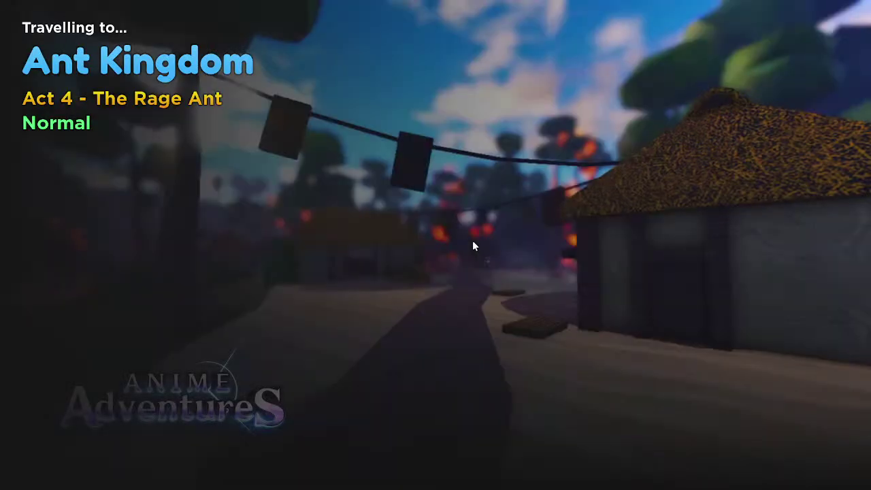
pyautogui.press('super+Tab')
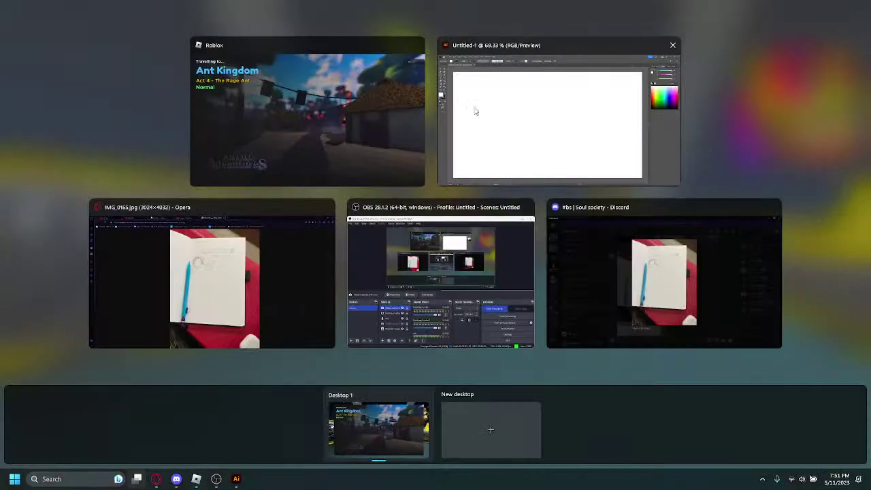
pyautogui.click(320, 272)
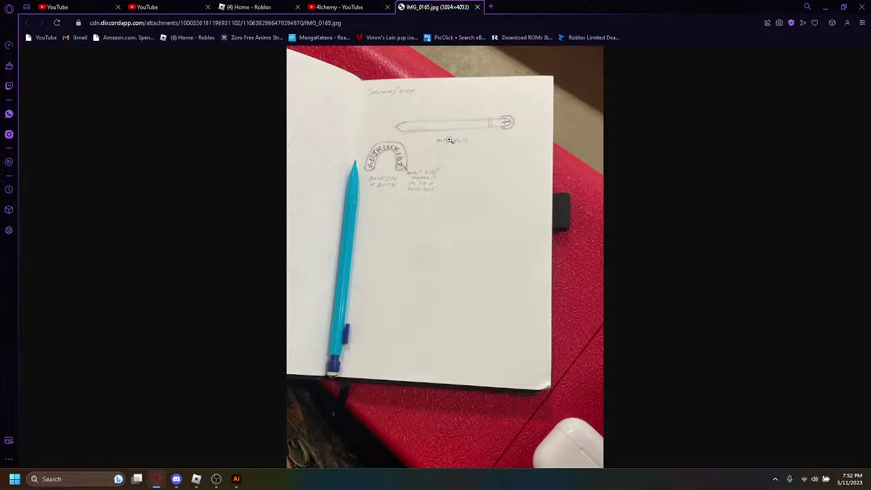
# Step: Return to the game, vote yes to start the match, and run the character across the map toward the wooden fence
pyautogui.click(196, 478)
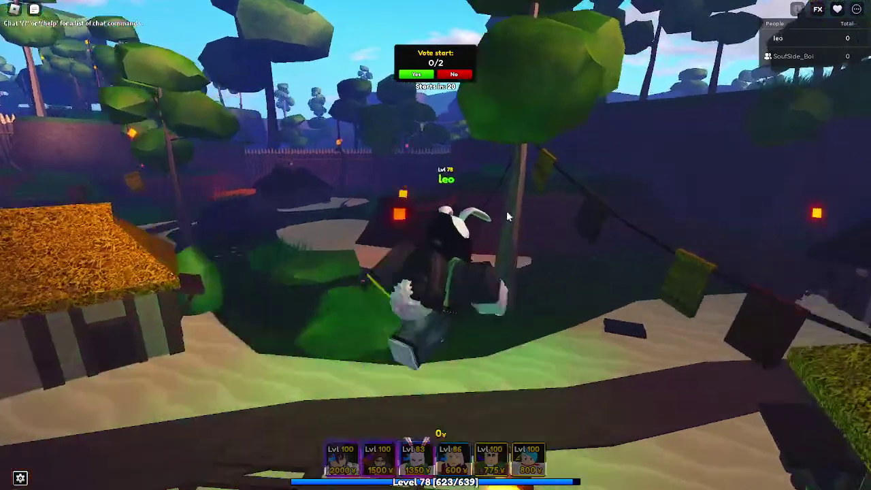
pyautogui.press('w')
pyautogui.click(409, 75)
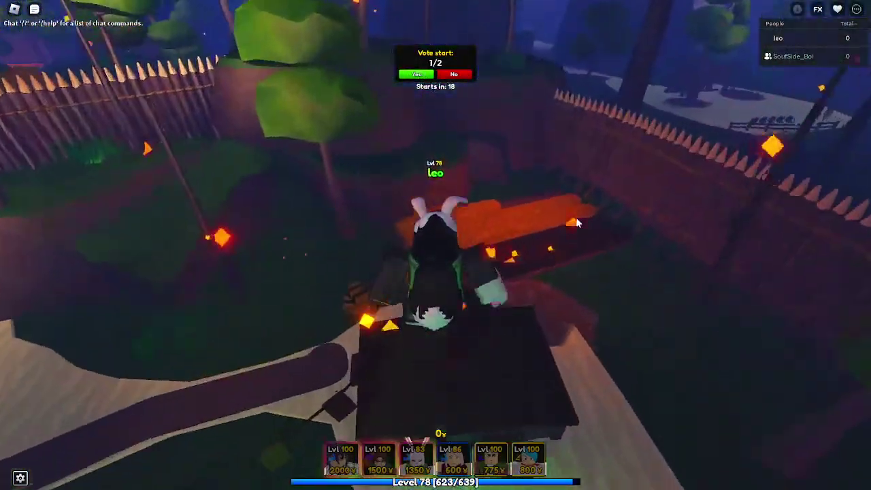
pyautogui.press('w')
pyautogui.press('space')
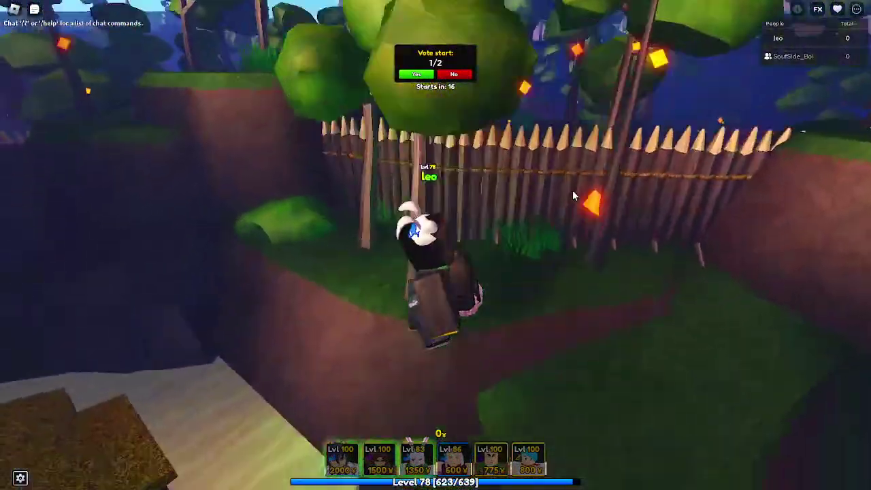
# Step: Run the character through the forest past the wooden fence and vote yes to start the match
pyautogui.press('w')
pyautogui.press('space')
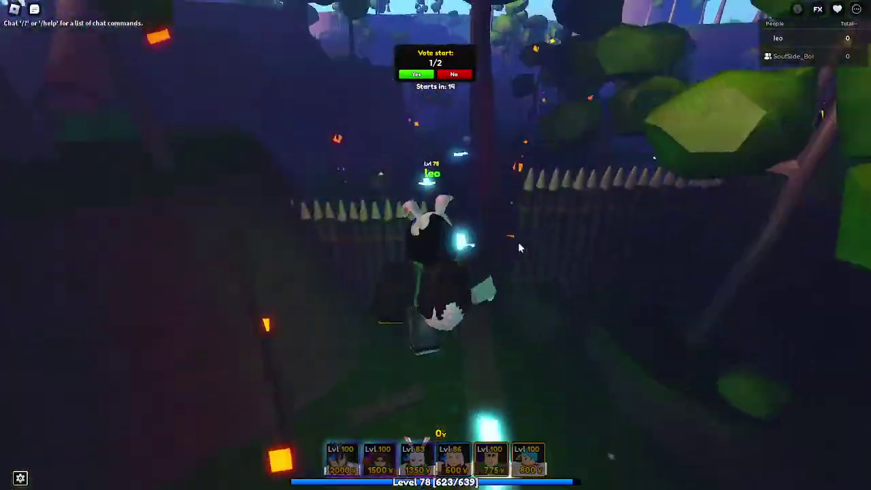
pyautogui.press('w')
pyautogui.press('super+Tab')
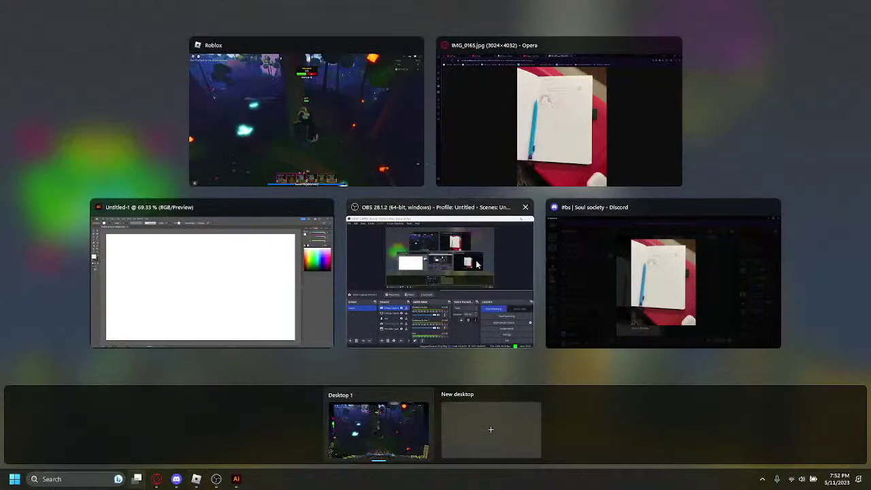
pyautogui.click(373, 288)
pyautogui.click(649, 266)
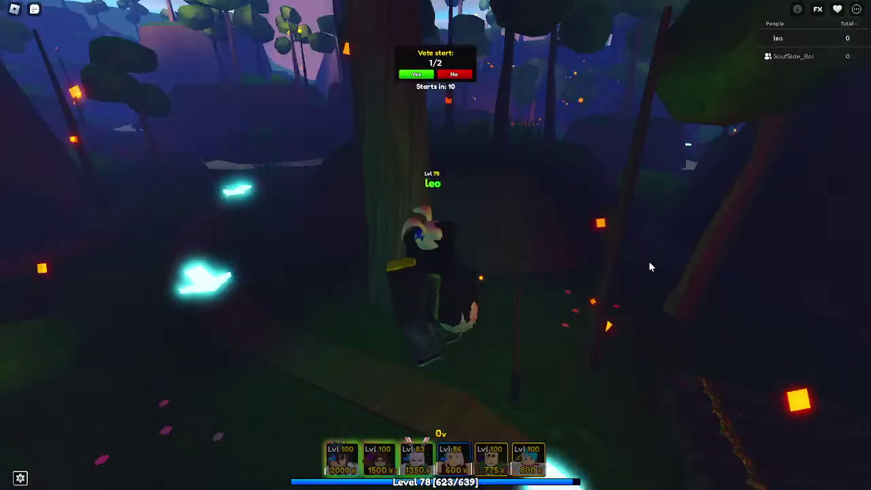
pyautogui.press('w')
pyautogui.click(416, 75)
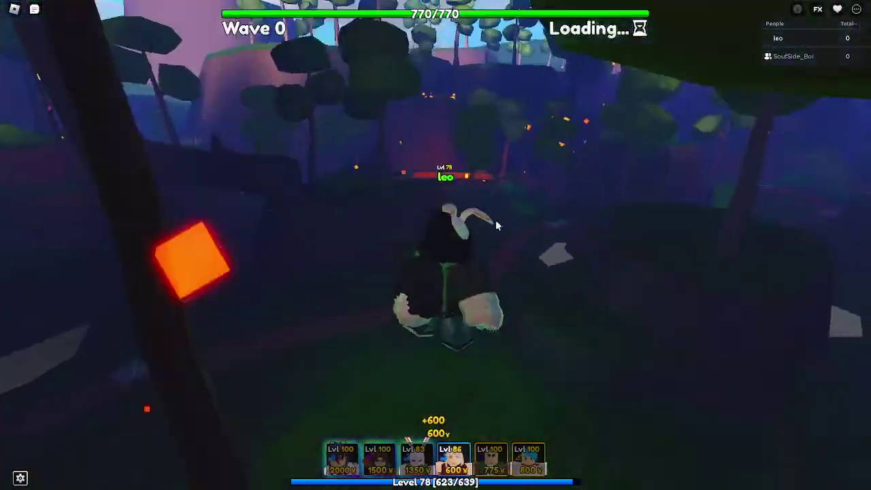
# Step: Run the character toward the enemy path and place the level 100 unit costing 800¥ on the grass beside it
pyautogui.press('w')
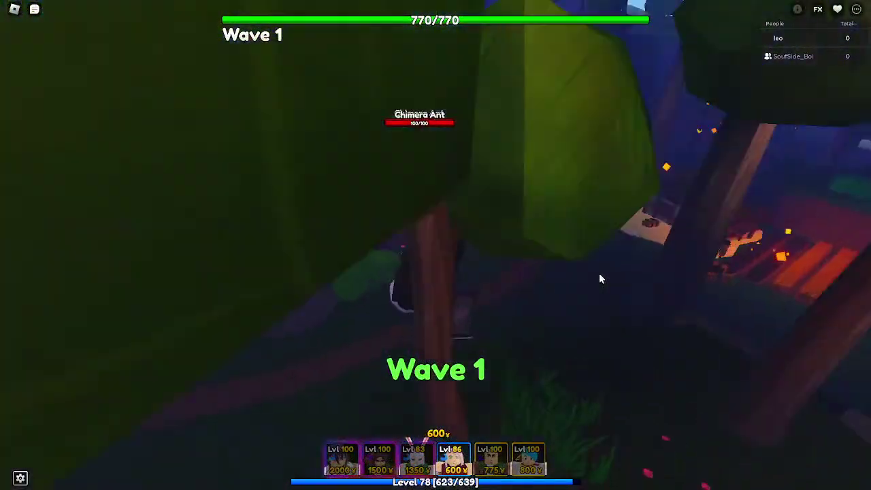
pyautogui.press('w')
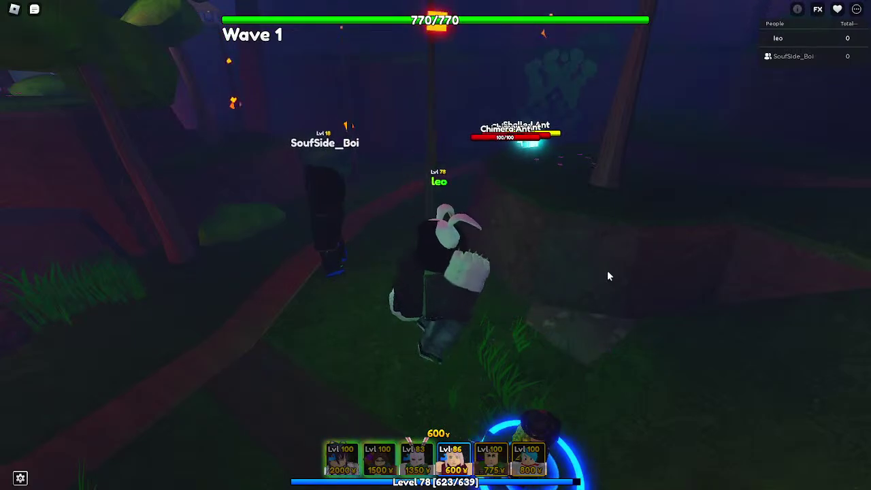
pyautogui.click(521, 460)
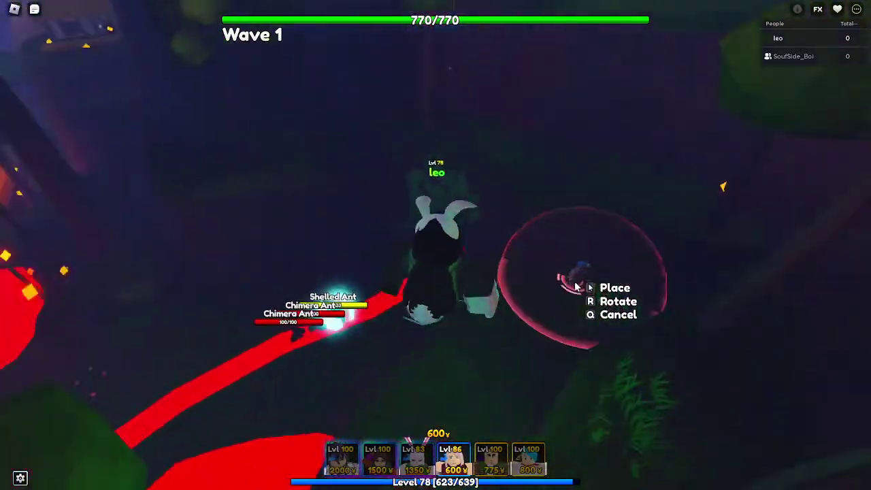
pyautogui.moveTo(576, 288); pyautogui.dragTo(489, 266)
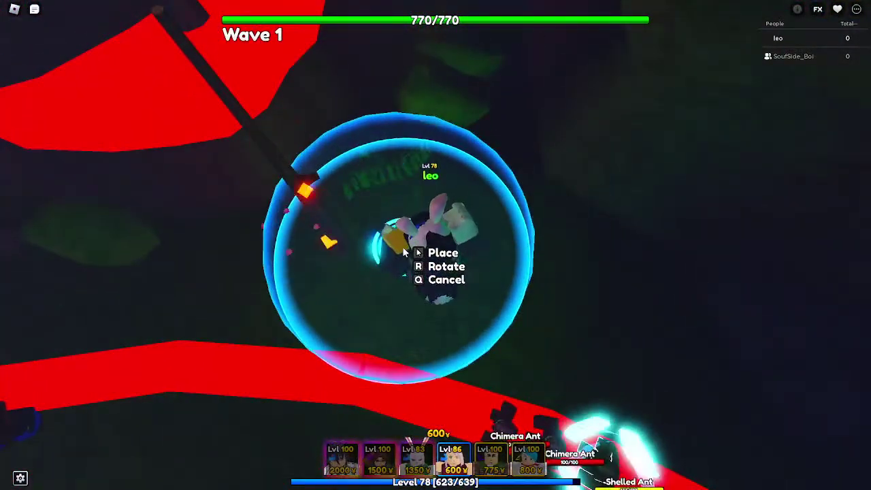
pyautogui.click(404, 250)
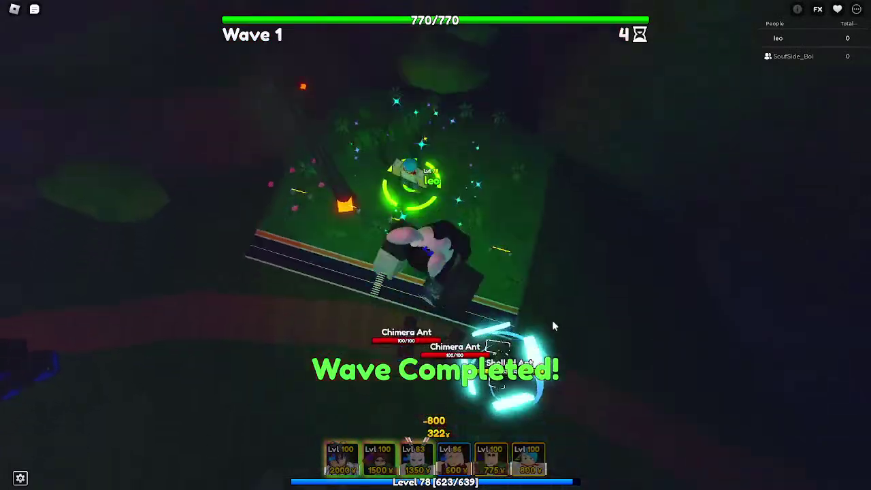
# Step: Run and jump the character around the forest and back along the enemy path to the placed unit
pyautogui.press('w')
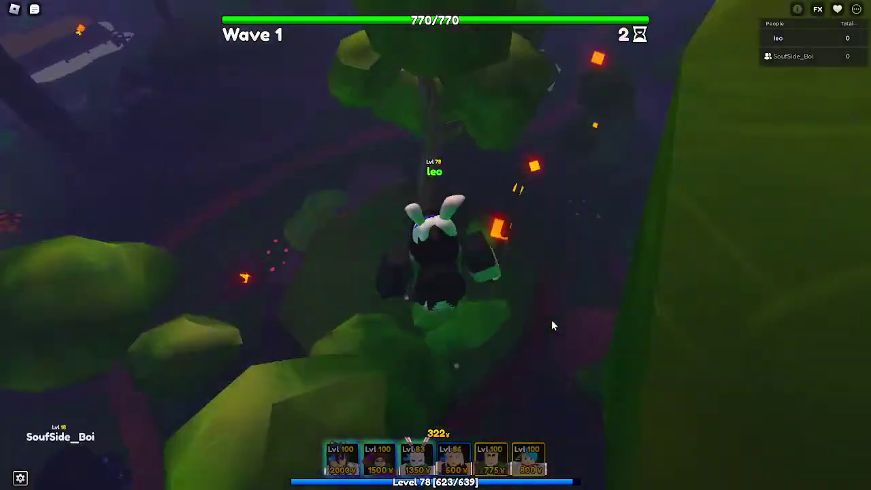
pyautogui.press('w')
pyautogui.press('space')
pyautogui.press('space')
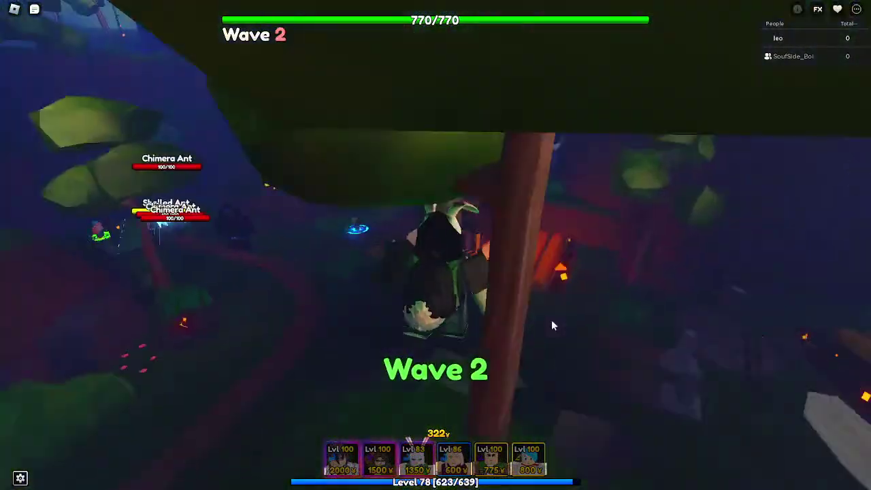
pyautogui.press('w')
pyautogui.press('space')
pyautogui.press('space')
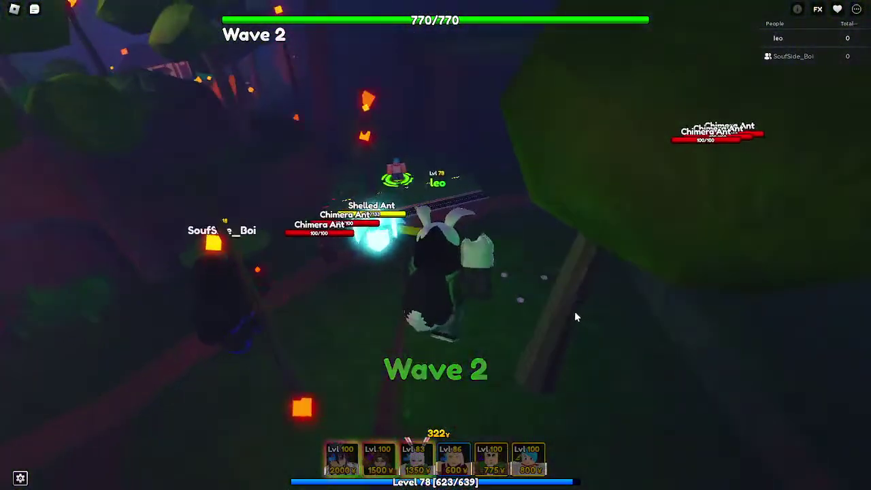
pyautogui.press('w')
pyautogui.press('space')
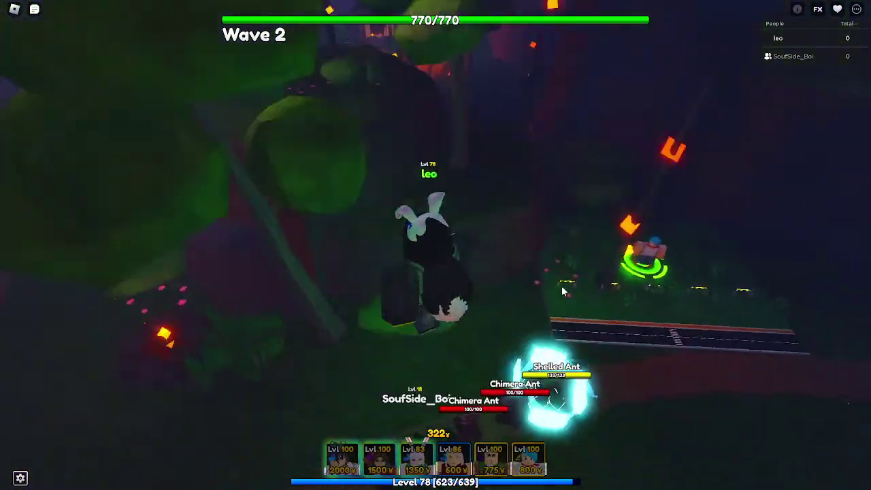
pyautogui.press('w')
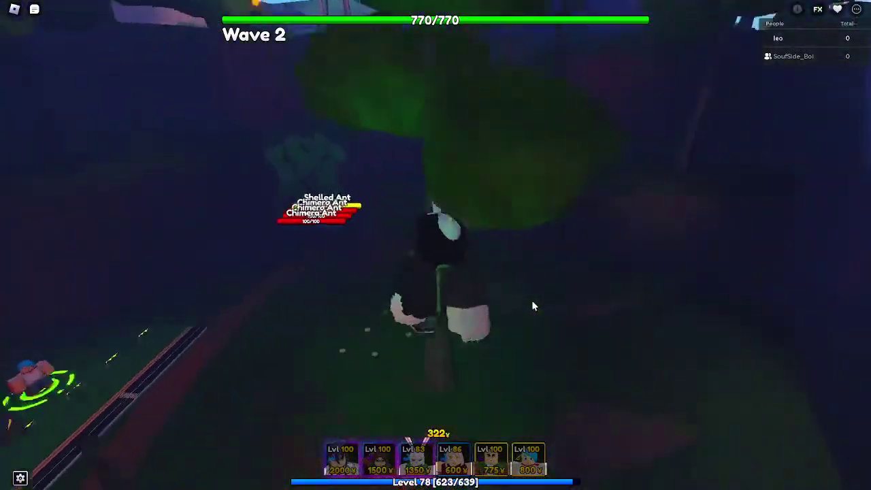
pyautogui.press('w')
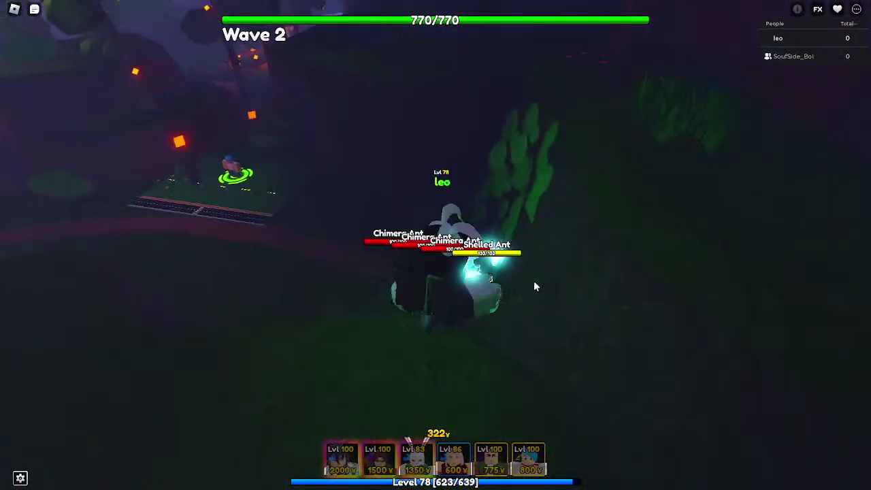
pyautogui.press('w')
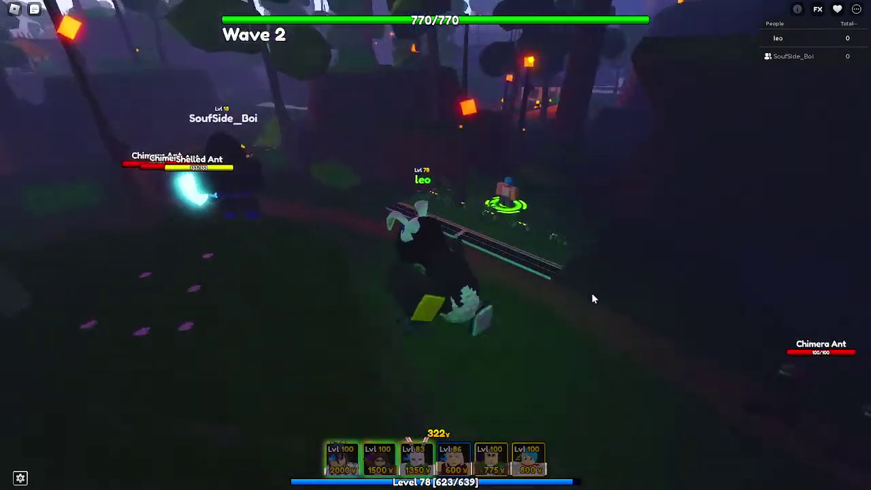
pyautogui.press('w')
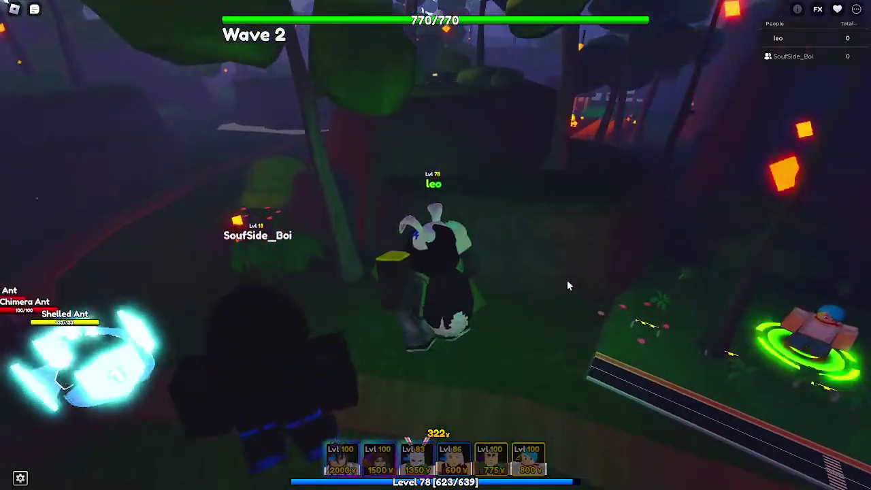
pyautogui.press('a')
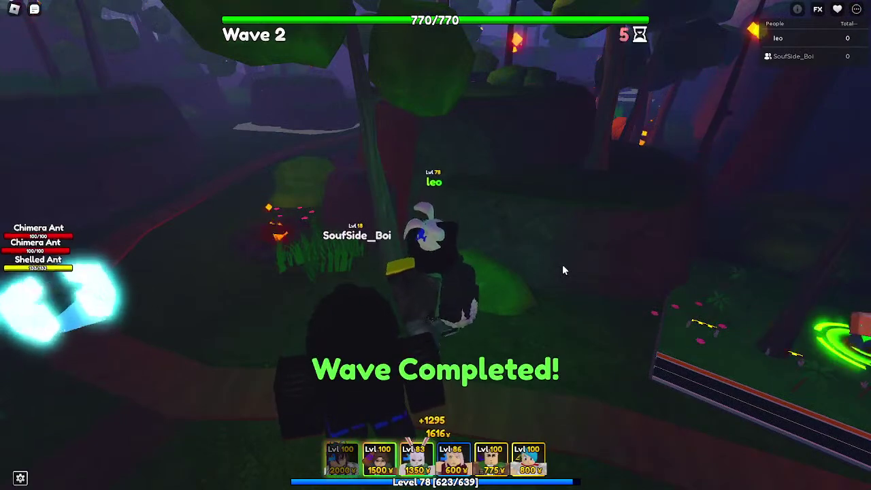
pyautogui.press('d')
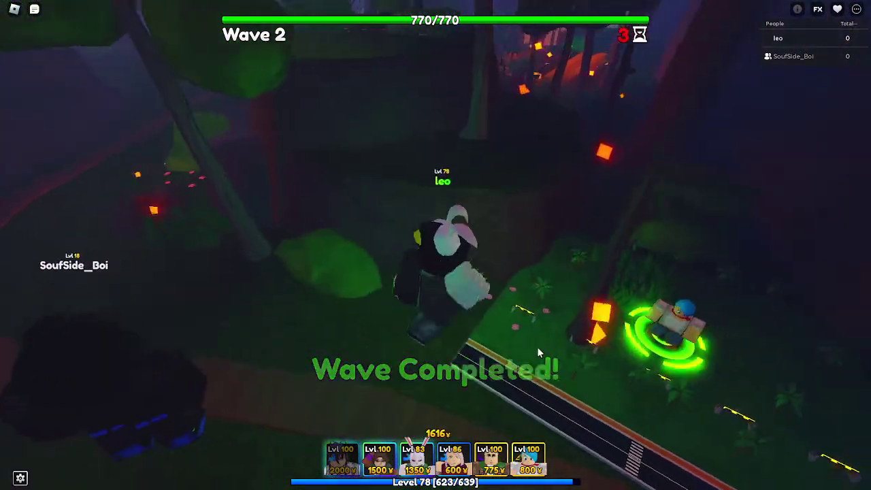
# Step: Move the character beside the placed unit and try to place the level 83 unit costing 1350¥ near the path
pyautogui.click(645, 330)
pyautogui.press('d')
pyautogui.press('space')
pyautogui.click(554, 387)
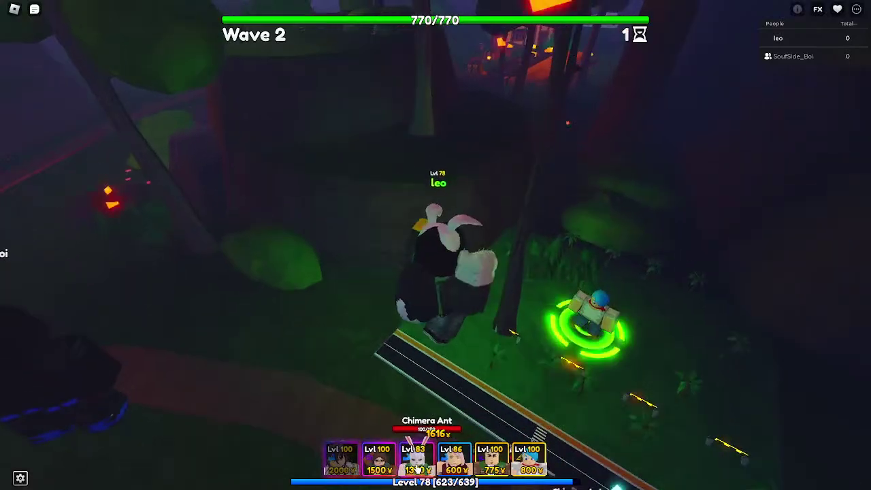
pyautogui.click(417, 469)
pyautogui.scroll(-5, 553, 400)
pyautogui.click(523, 325)
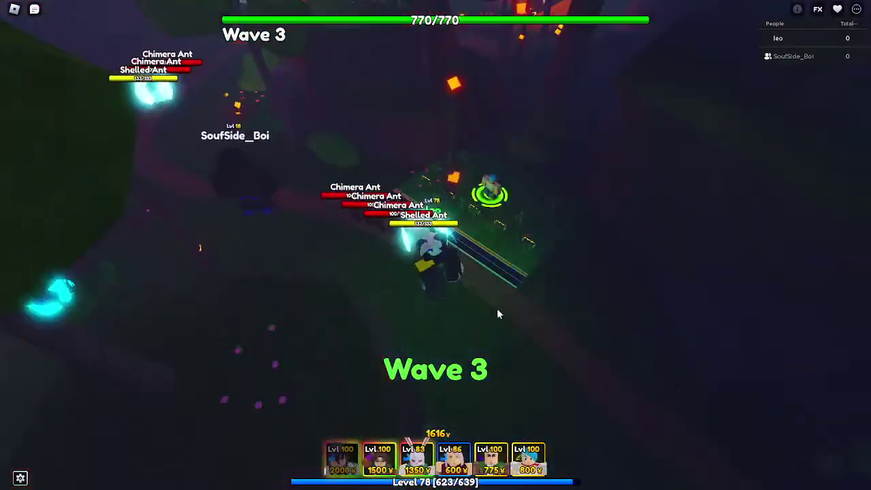
pyautogui.moveTo(523, 325); pyautogui.dragTo(565, 332)
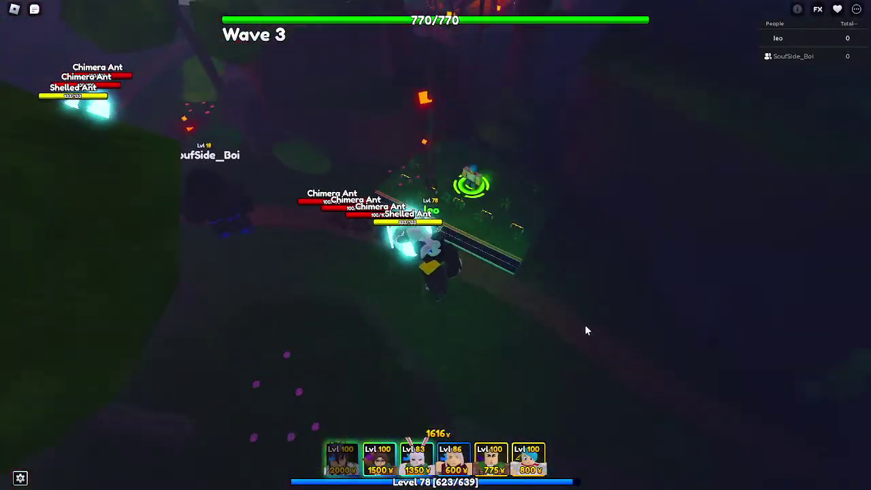
# Step: Place the 1350¥ Carrot (Sulong) unit by the path across from the first unit, and dismiss its upgrade details
pyautogui.press('w')
pyautogui.press('3')
pyautogui.click(597, 323)
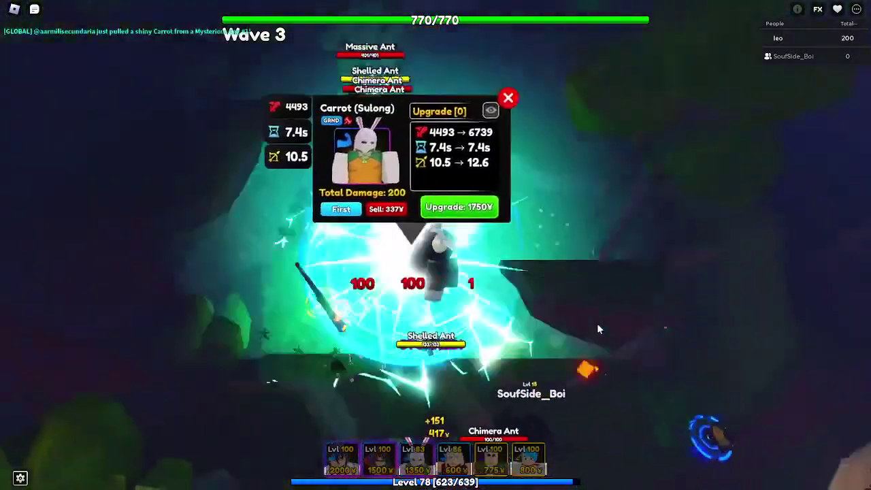
pyautogui.press('w')
pyautogui.click(599, 329)
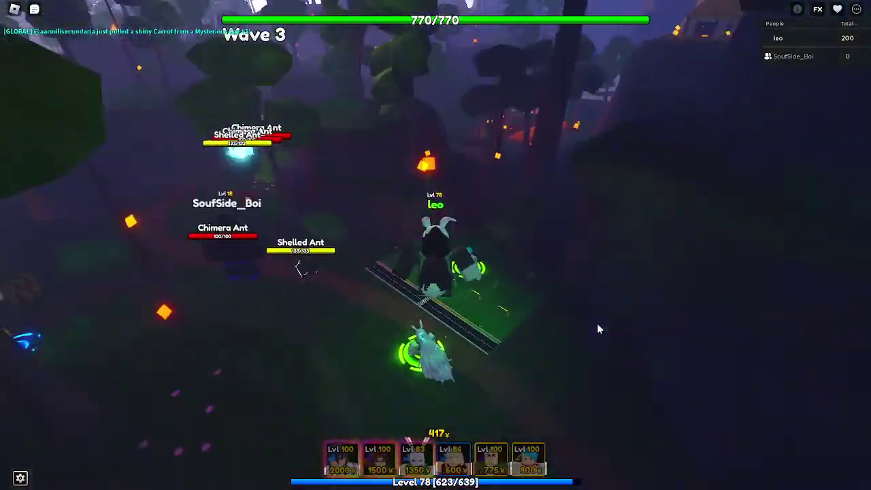
# Step: Switch to the sketch photo in the Opera browser and search Google for "chrome hearts font" in a new tab
pyautogui.press('super+Tab')
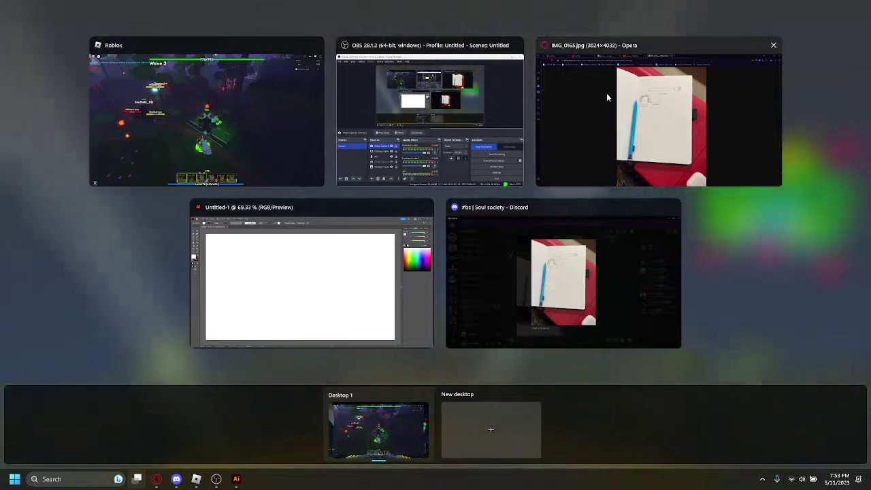
pyautogui.click(608, 98)
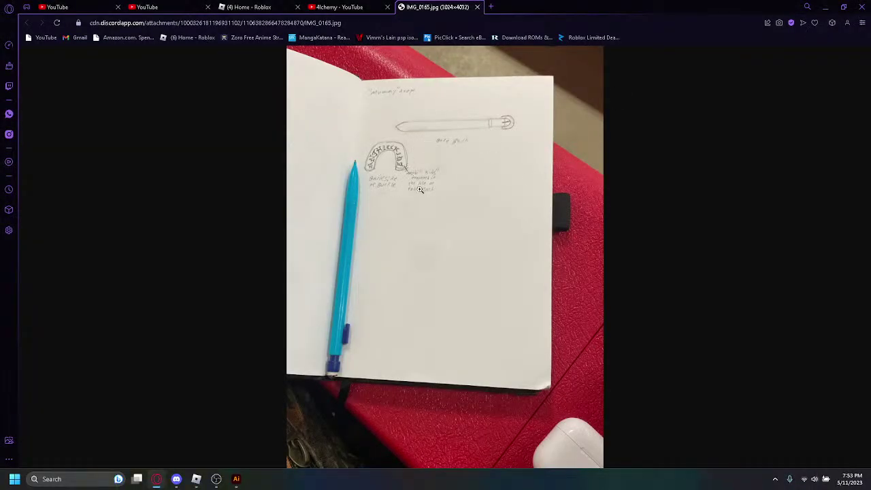
pyautogui.click(491, 7)
pyautogui.write('chrome hearts font')
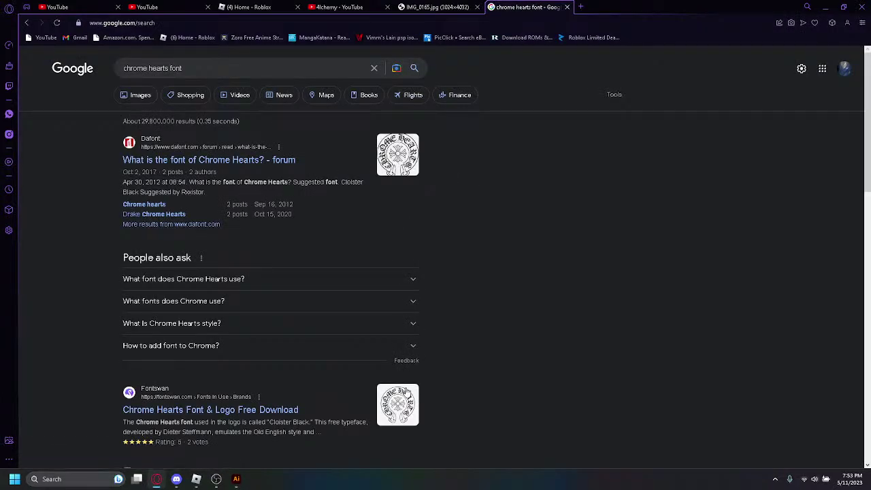
# Step: Open the Dafont forum thread on the Chrome Hearts font and view the suggested Cloister Black font page in a separate tab
pyautogui.click(197, 161)
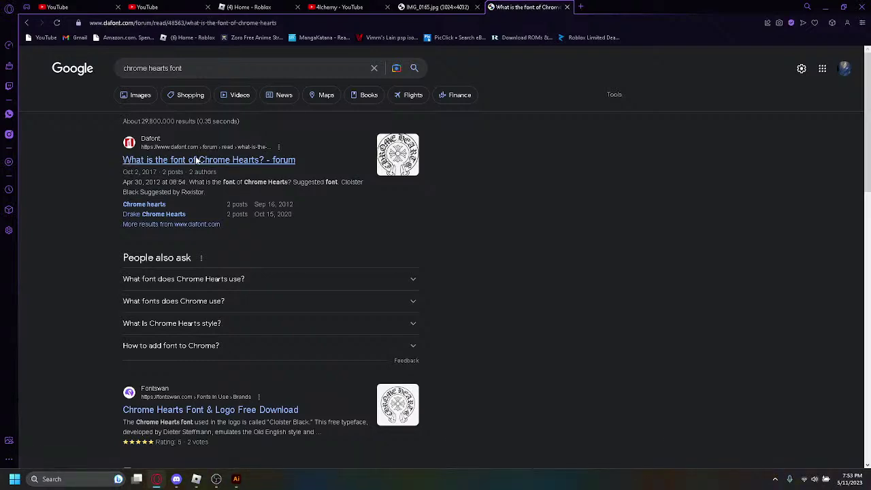
pyautogui.scroll(-2, 177, 235)
pyautogui.scroll(-1, 178, 235)
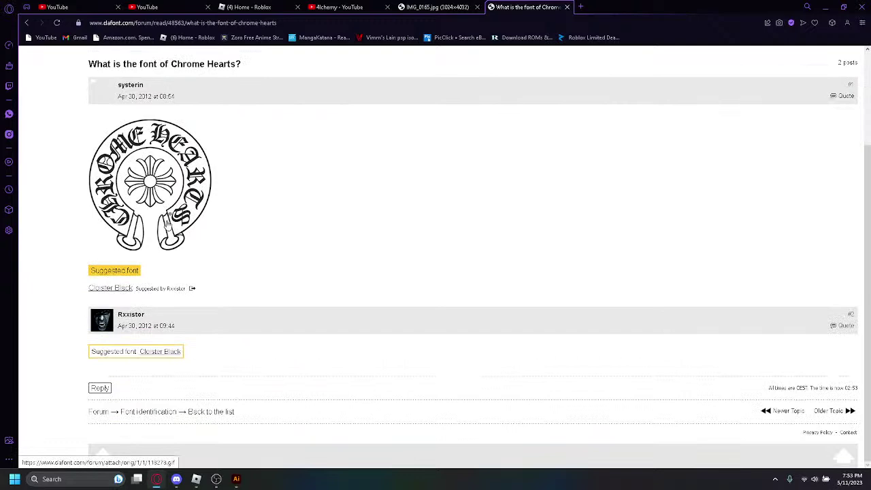
pyautogui.middleClick(151, 354)
pyautogui.click(612, 7)
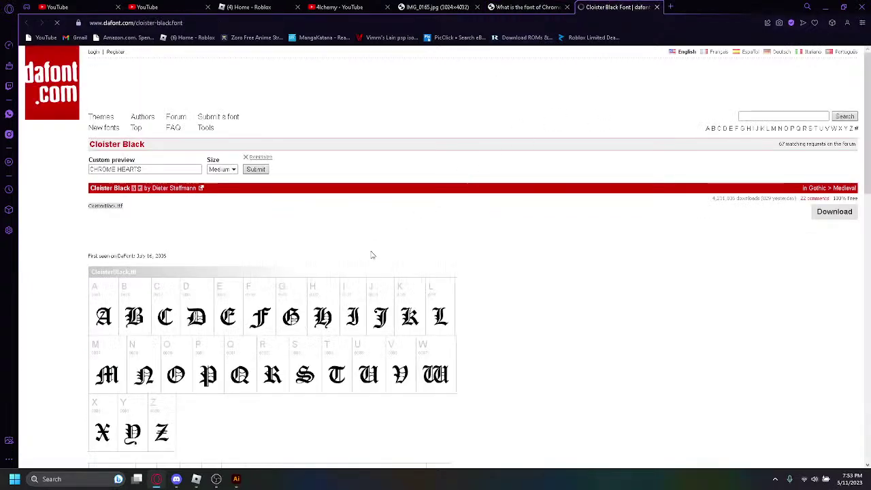
pyautogui.scroll(-2, 306, 271)
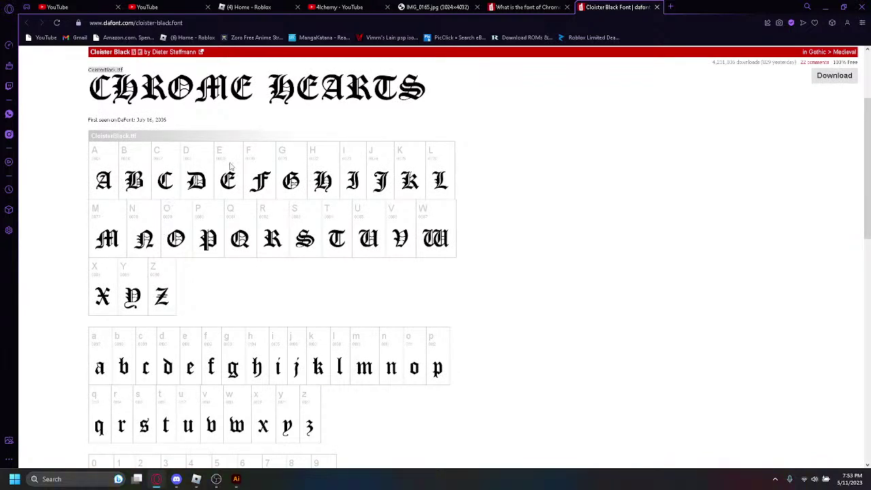
# Step: Check the blank Illustrator document and Discord, and return to the IMG_0165.jpg sketch photo in the browser
pyautogui.click(236, 479)
pyautogui.click(178, 480)
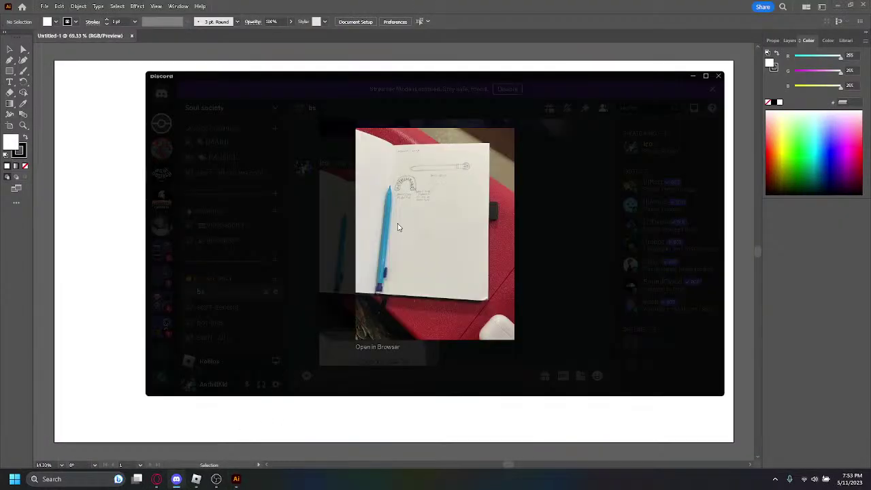
pyautogui.click(158, 479)
pyautogui.scroll(2, 392, 234)
pyautogui.click(436, 7)
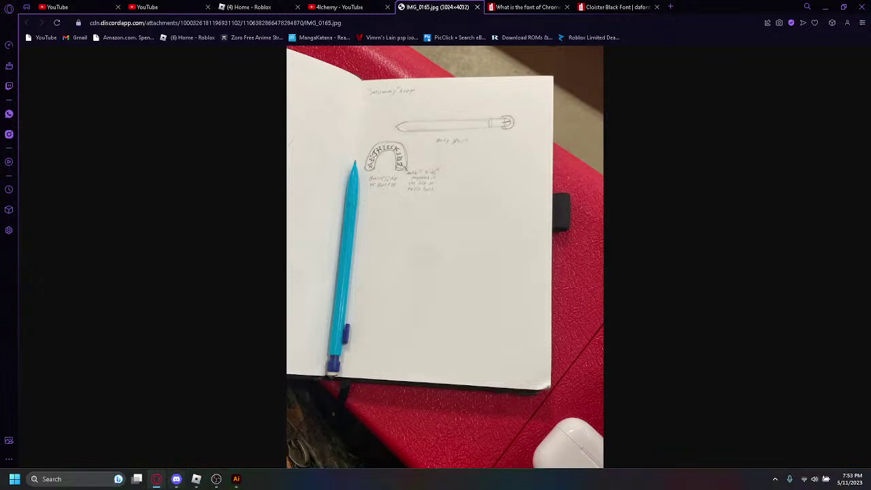
# Step: Switch to Discord and open the second notebook sketch, IMG_0169.jpg, from the bs channel in the browser
pyautogui.click(178, 478)
pyautogui.click(550, 309)
pyautogui.scroll(-2, 391, 299)
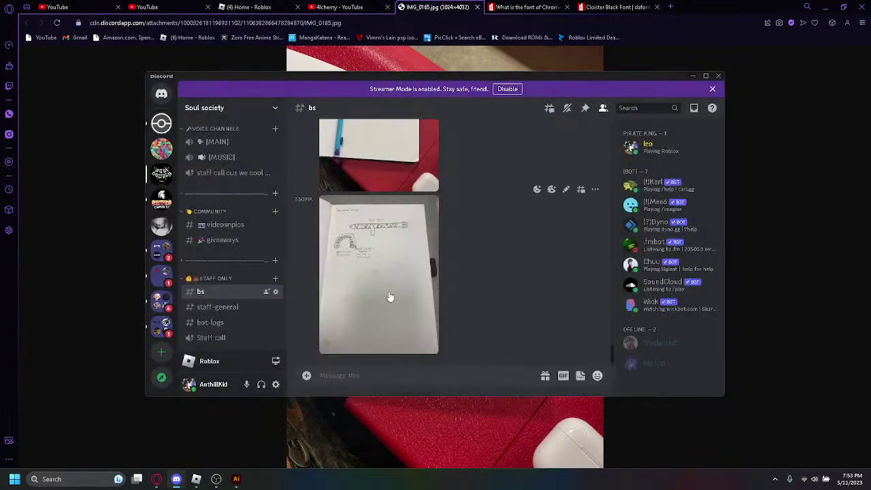
pyautogui.click(391, 299)
pyautogui.click(387, 324)
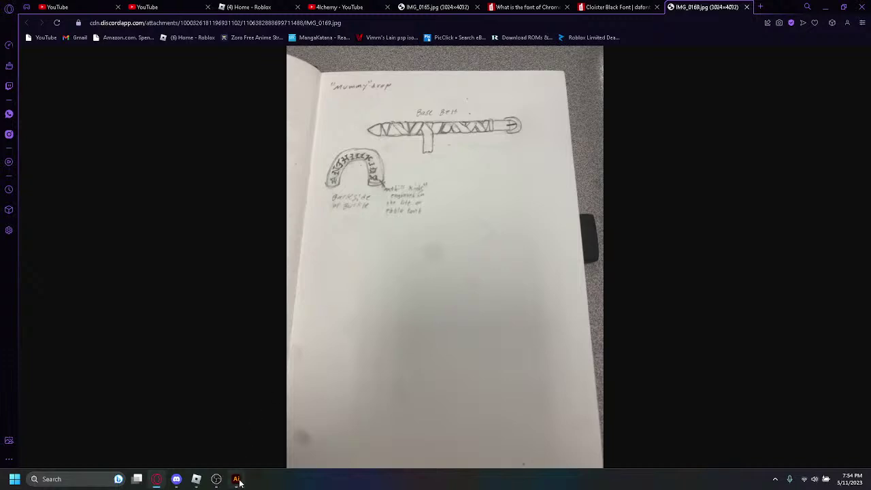
# Step: Switch to the Roblox match and place a Carrot (Sulong) unit and an Orwin unit by the path near the Bulmy farm unit
pyautogui.moveTo(238, 482)
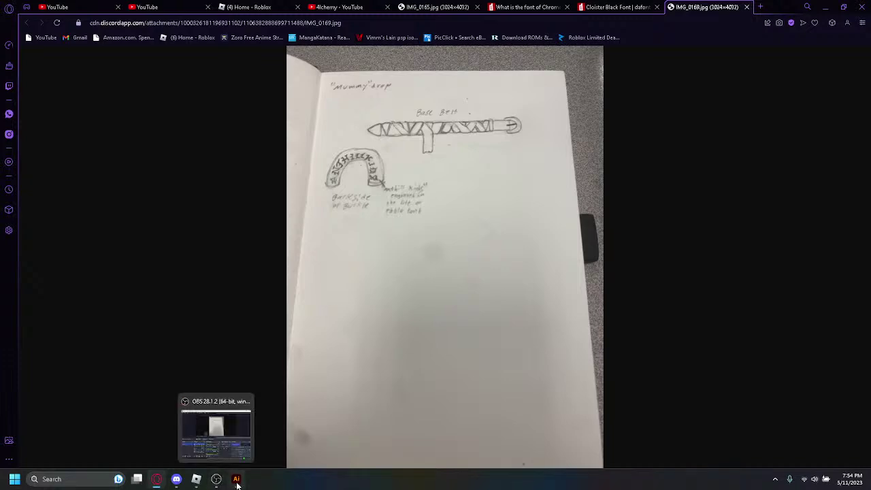
pyautogui.click(231, 482)
pyautogui.click(196, 479)
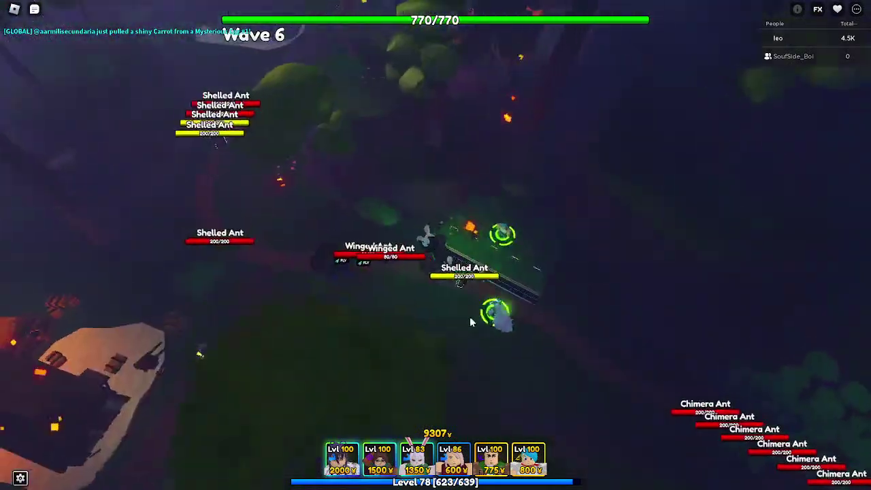
pyautogui.press('d')
pyautogui.press('3')
pyautogui.click(429, 325)
pyautogui.click(557, 391)
pyautogui.scroll(3, 557, 390)
pyautogui.press('5')
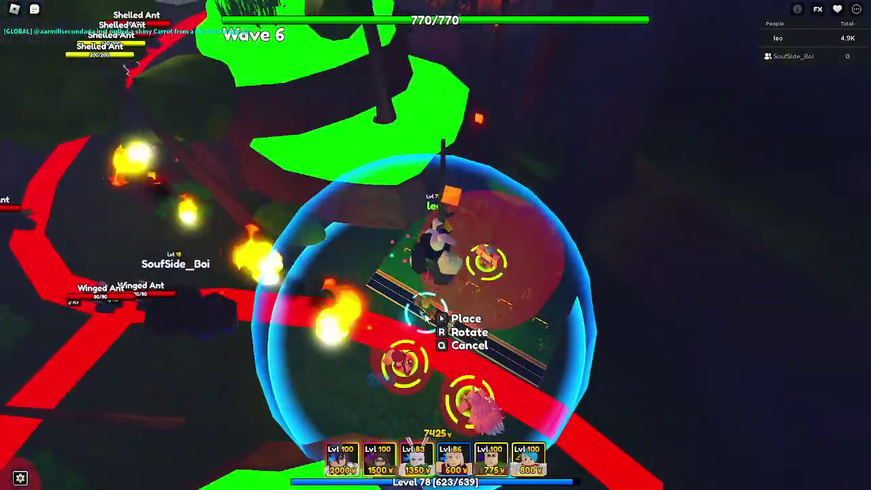
pyautogui.click(427, 316)
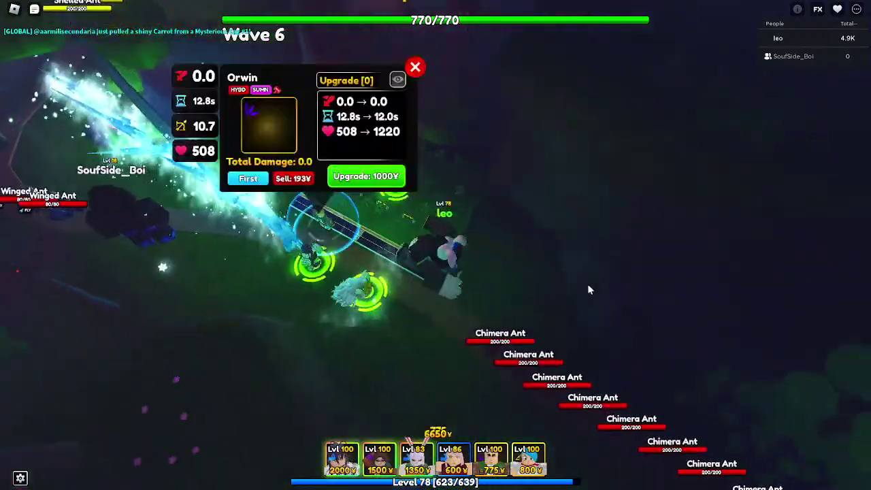
# Step: Fly to the far stretch of the enemy path, place a Carrot (Sulong) unit there and sell it again
pyautogui.press('w')
pyautogui.press('space')
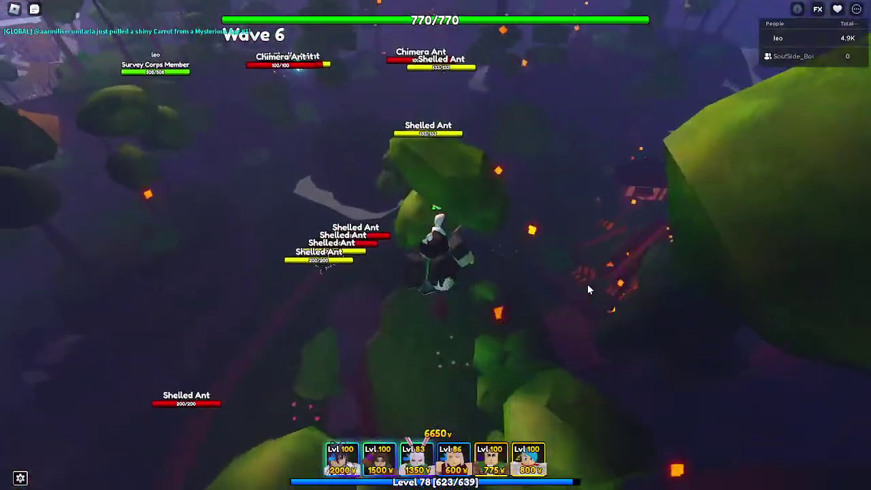
pyautogui.press('w')
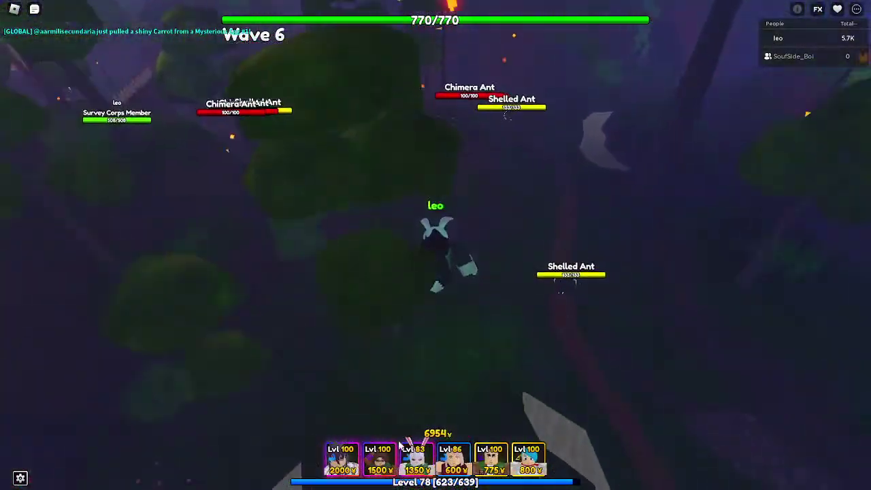
pyautogui.press('5')
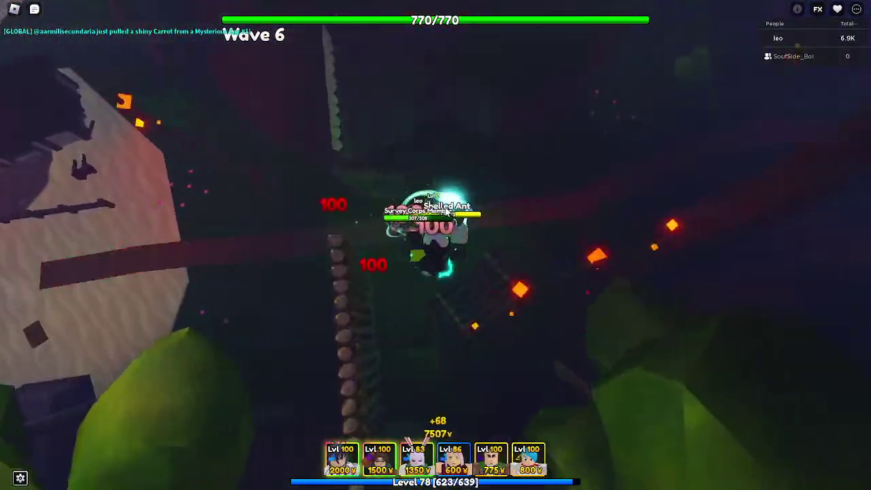
pyautogui.click(419, 213)
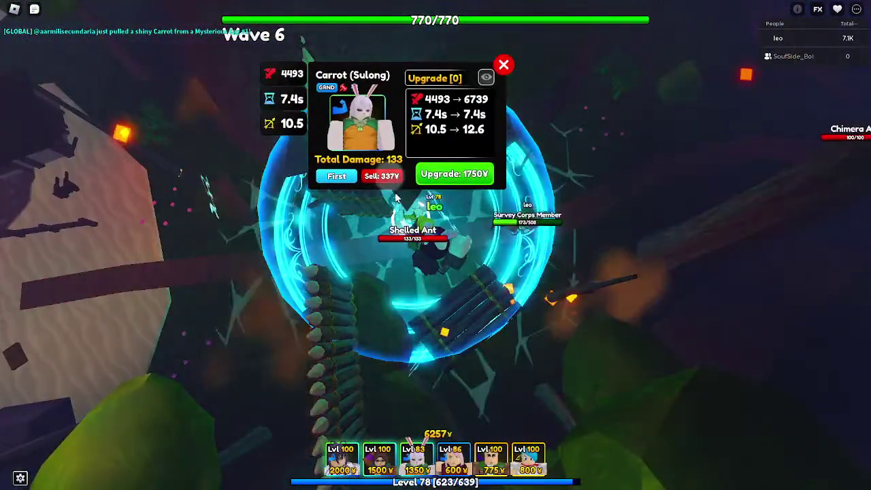
pyautogui.click(385, 177)
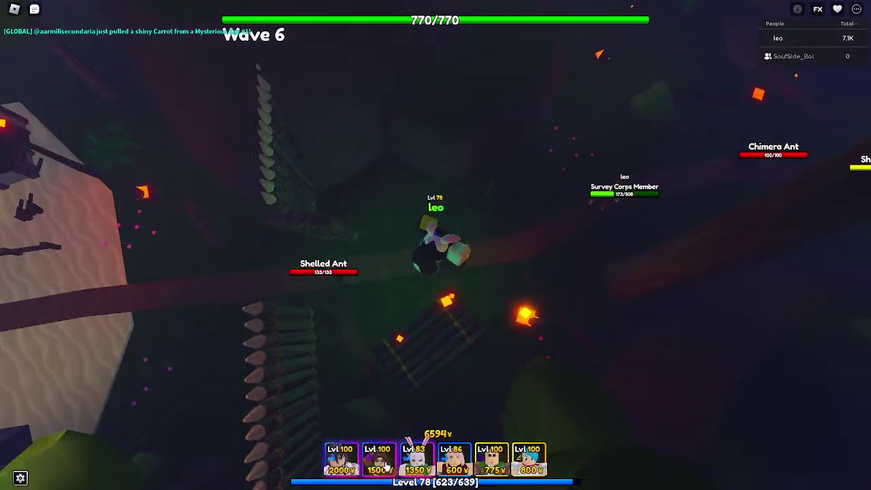
# Step: Place a Hanje (Captain) unit near the far stretch of the enemy path
pyautogui.click(417, 459)
pyautogui.press('q')
pyautogui.press('w')
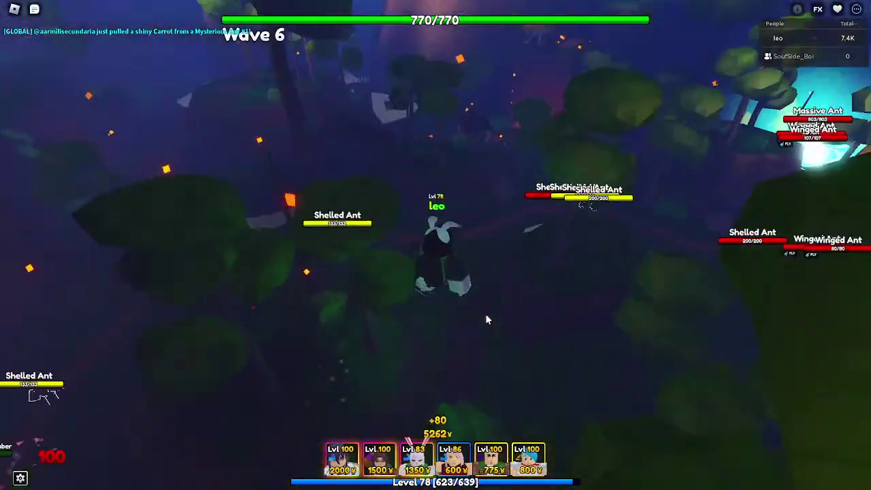
# Step: Return to the main unit cluster and upgrade the Bulmy farm unit as many times as the available yen allows
pyautogui.press('w')
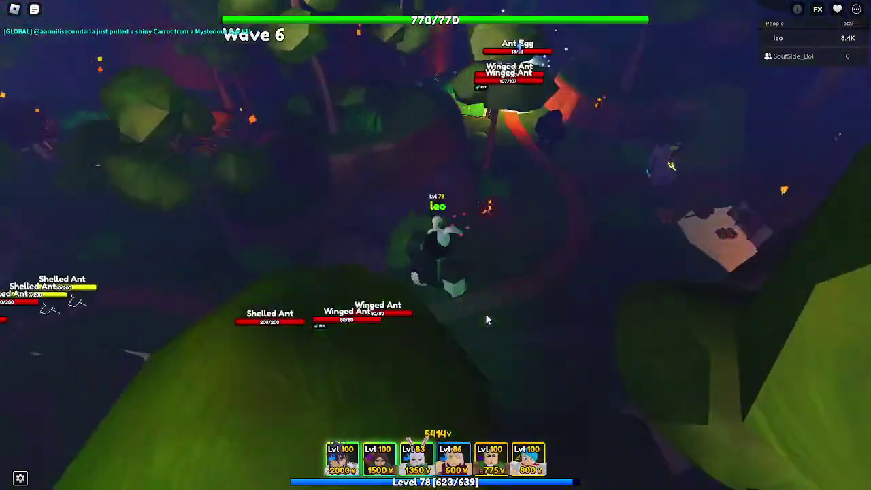
pyautogui.press('w')
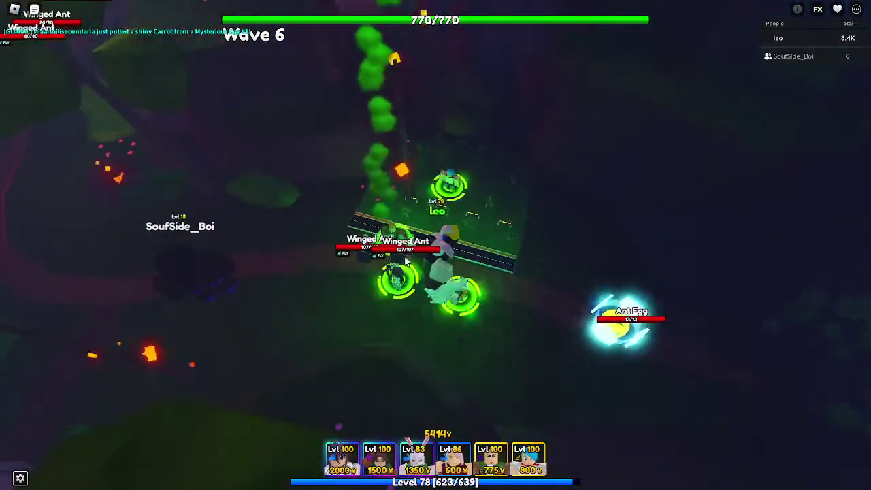
pyautogui.click(395, 242)
pyautogui.click(454, 183)
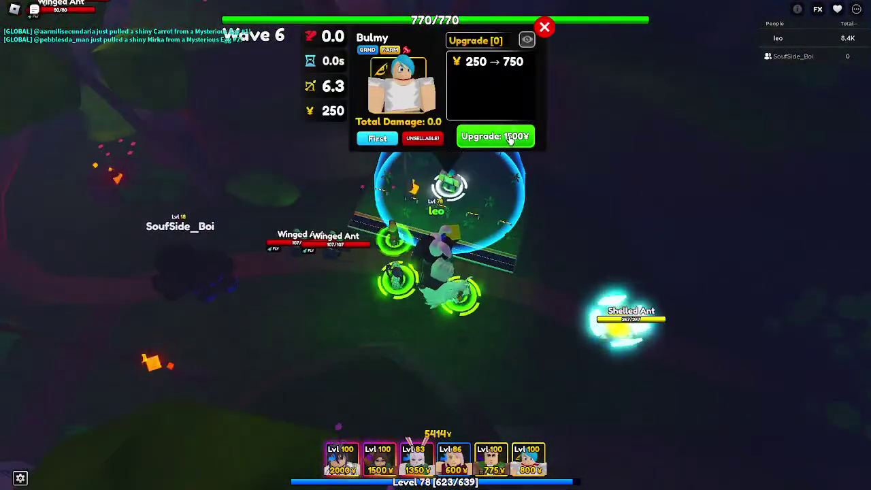
pyautogui.click(511, 138)
pyautogui.click(511, 138)
pyautogui.click(577, 301)
pyautogui.press('s')
pyautogui.press('e')
pyautogui.press('e')
pyautogui.press('e')
pyautogui.press('e')
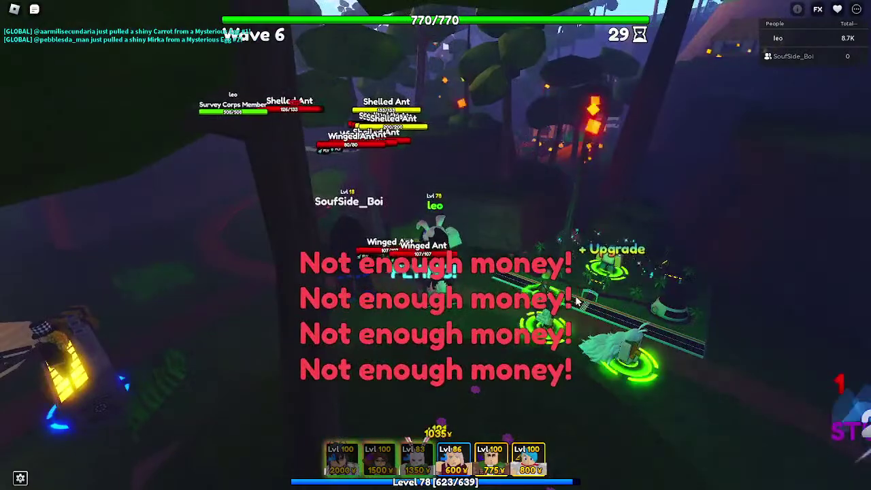
# Step: Fly back to the Hanje (Captain) unit and check its stats and upgrade cost
pyautogui.press('w')
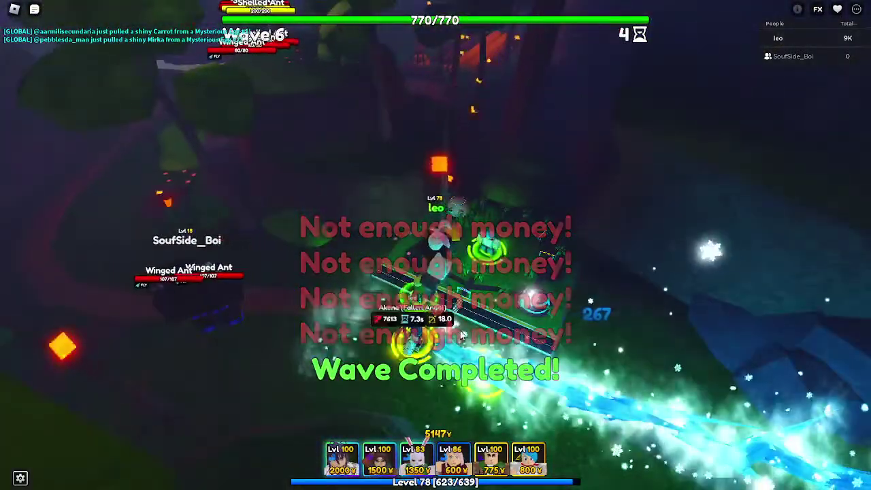
pyautogui.press('w')
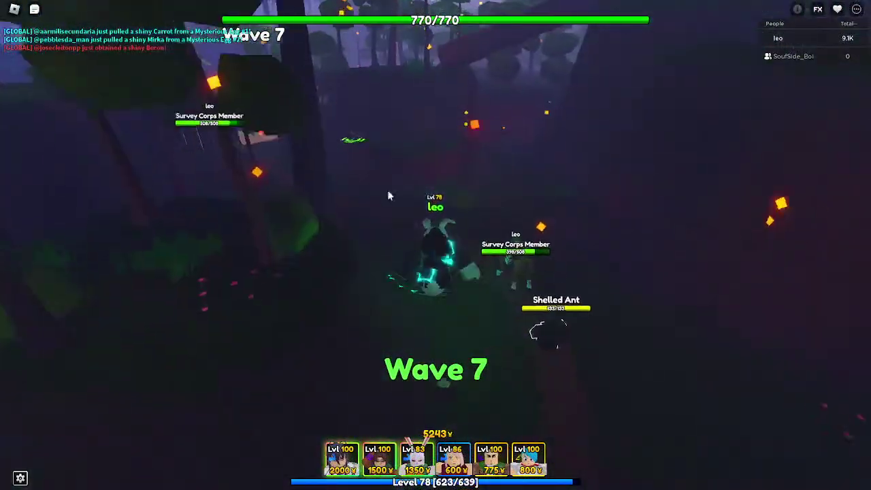
pyautogui.click(398, 183)
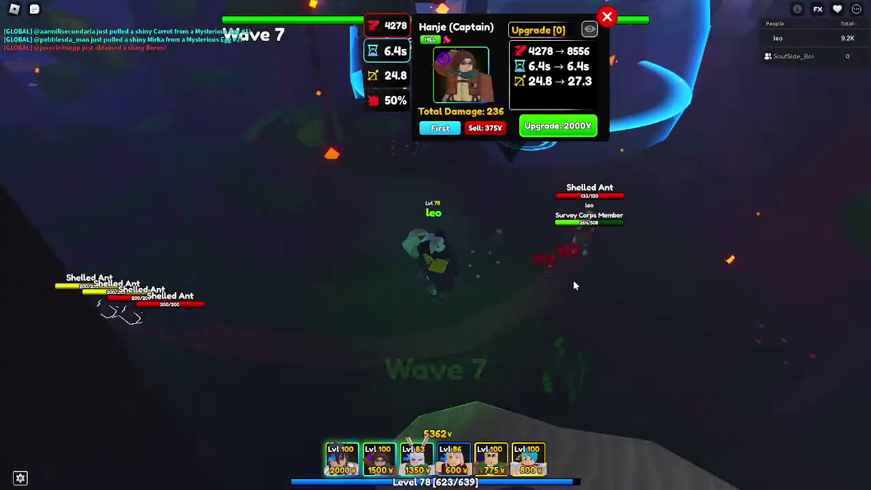
pyautogui.press('w')
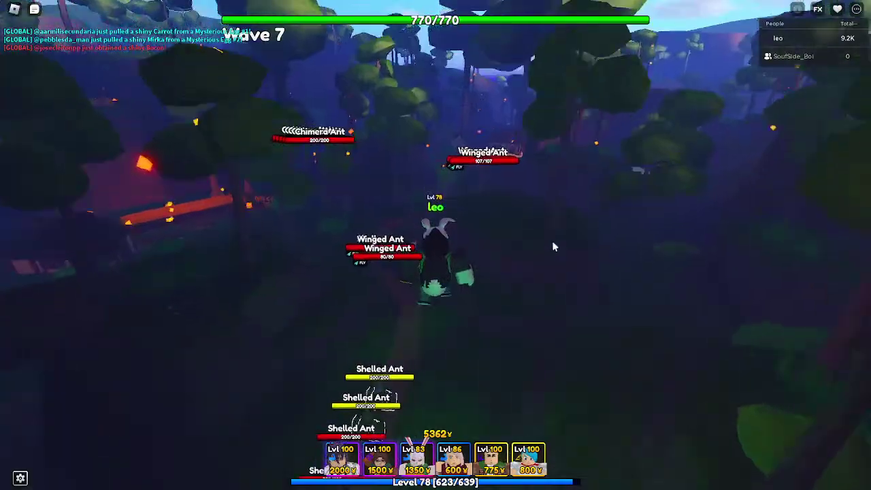
# Step: Examine the IMG_0169.jpg belt sketch in Discord and Opera and compare it with the blank Illustrator document
pyautogui.press('super+Tab')
pyautogui.click(421, 271)
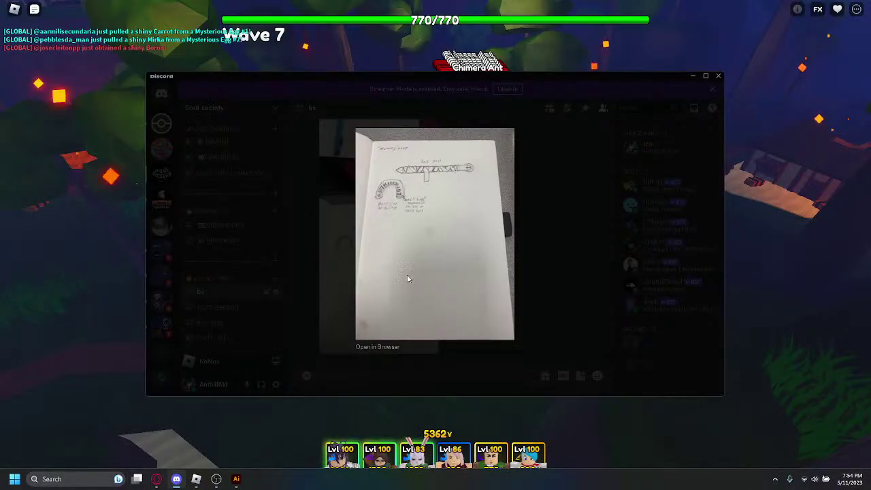
pyautogui.click(156, 479)
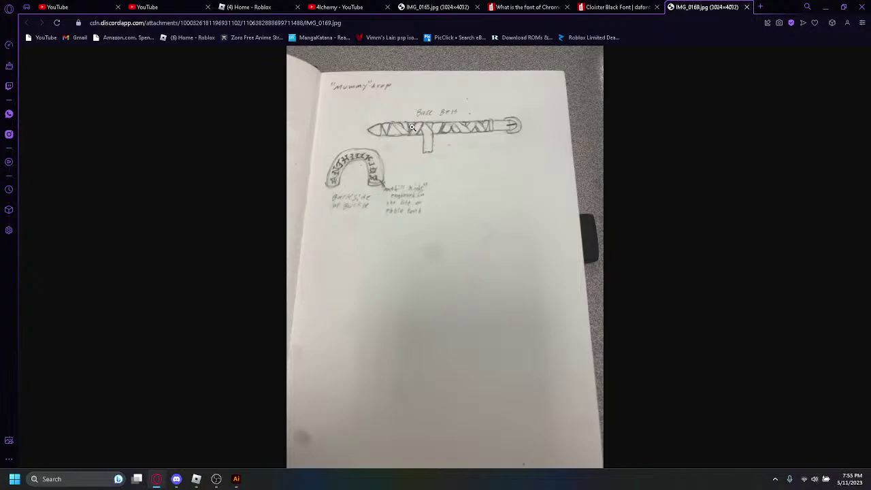
pyautogui.click(236, 479)
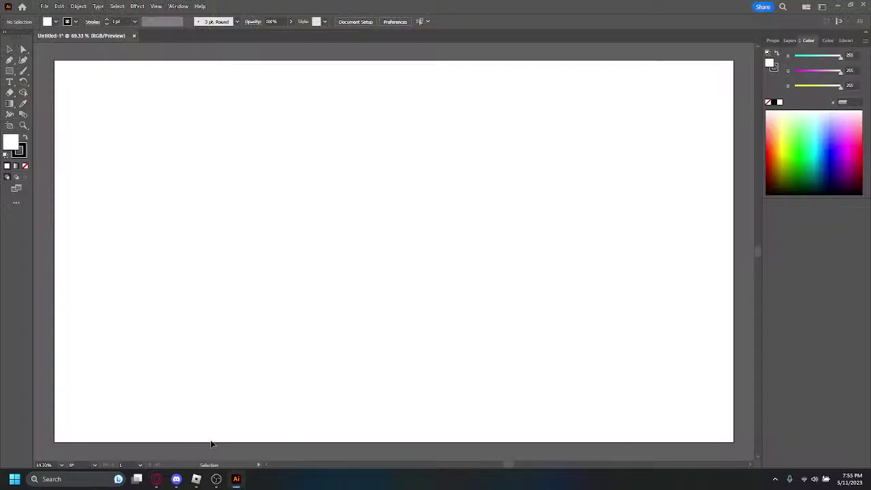
pyautogui.click(176, 479)
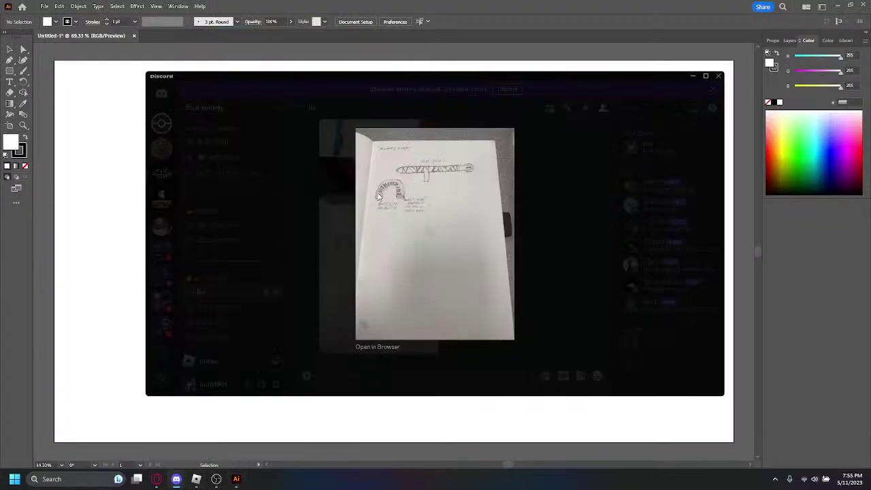
pyautogui.click(157, 479)
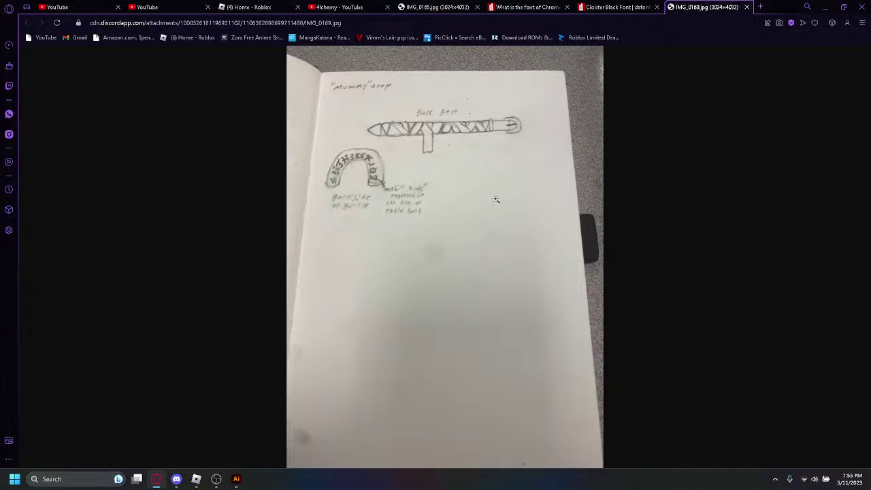
pyautogui.click(176, 479)
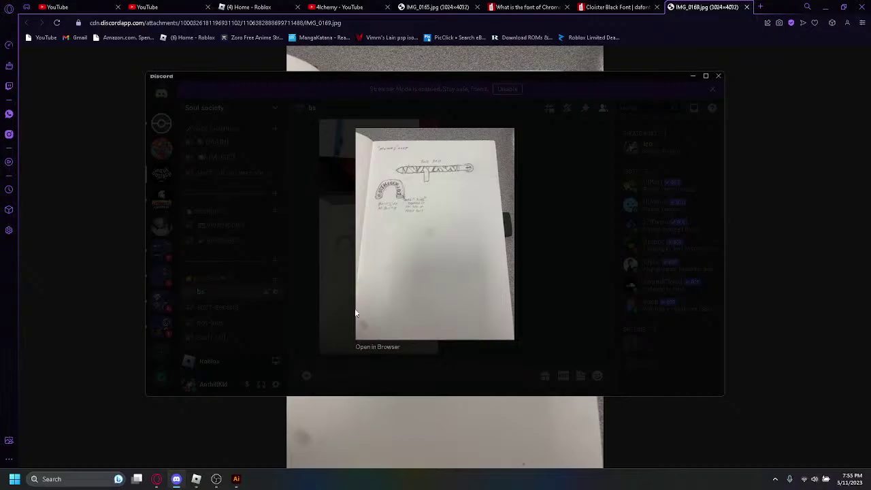
pyautogui.click(537, 334)
pyautogui.click(236, 479)
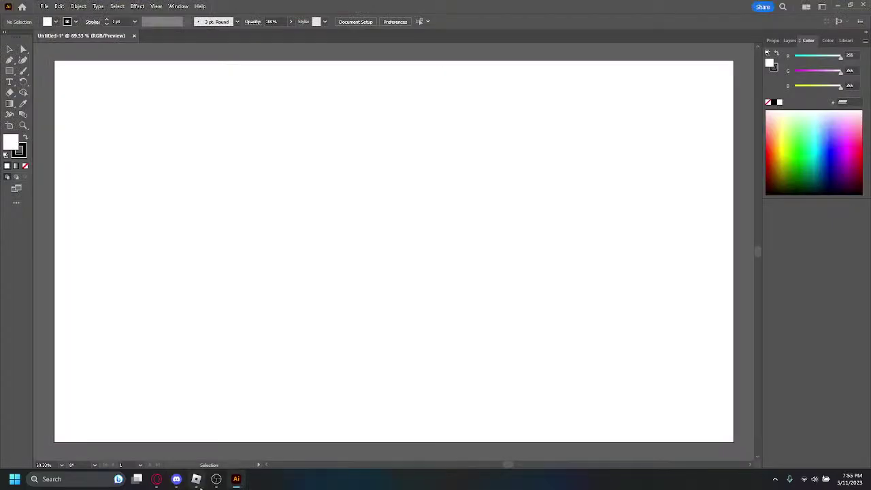
pyautogui.click(216, 479)
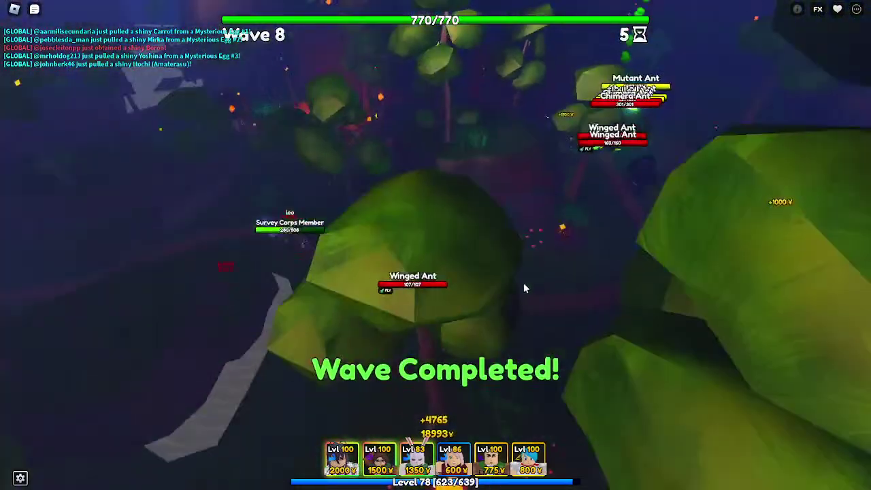
# Step: Return to the unit cluster in the Roblox match and upgrade the Akena (Fallen Angel) unit to level 3
pyautogui.press('w')
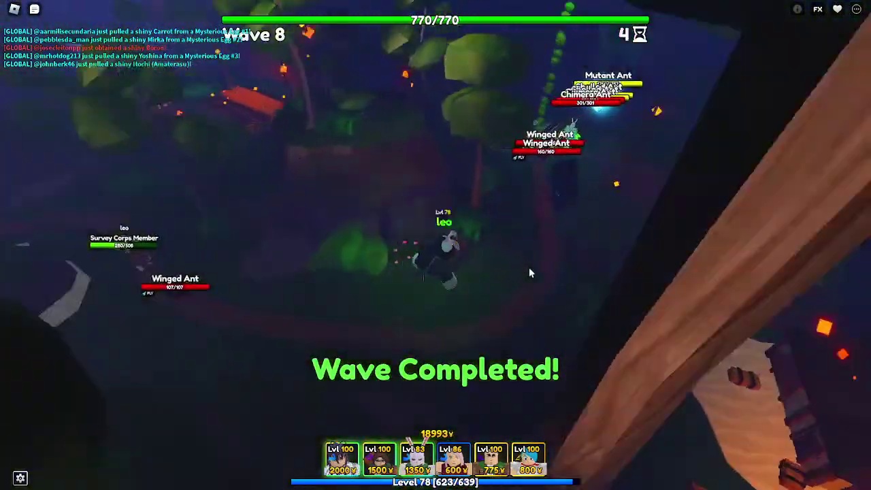
pyautogui.click(489, 259)
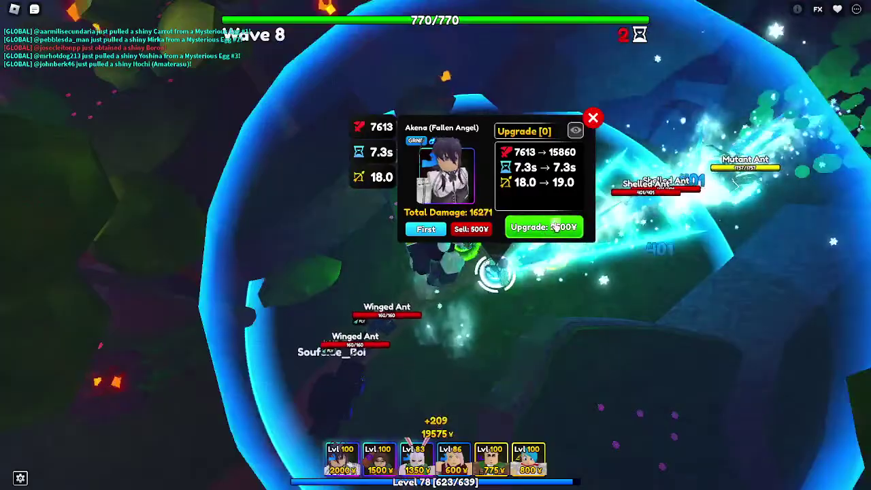
pyautogui.click(545, 227)
pyautogui.click(544, 227)
pyautogui.click(571, 228)
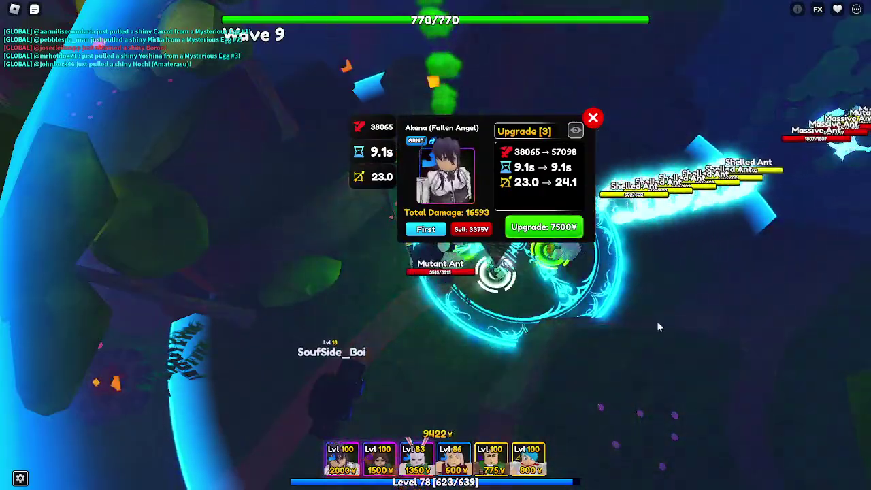
pyautogui.click(663, 320)
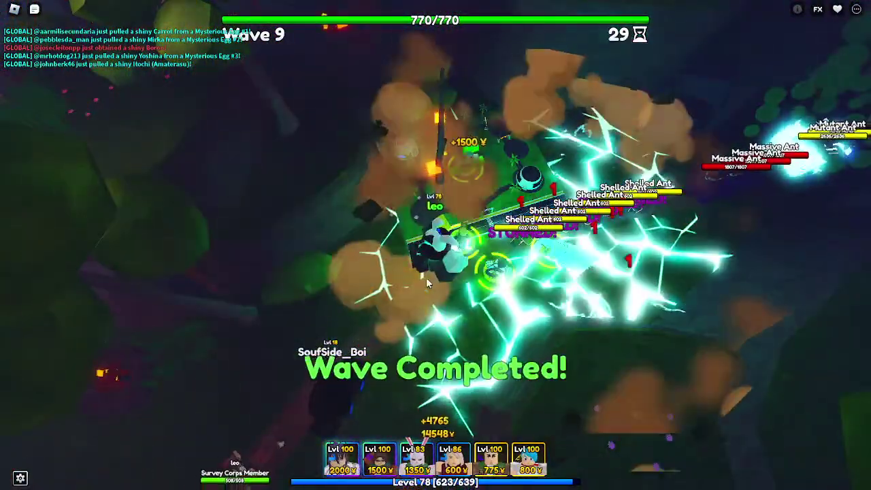
# Step: Upgrade the Bulmy farm unit to level 4, leaving the Akena (Fallen Angel) unit at its current level
pyautogui.moveTo(426, 278); pyautogui.dragTo(507, 282)
pyautogui.click(507, 282)
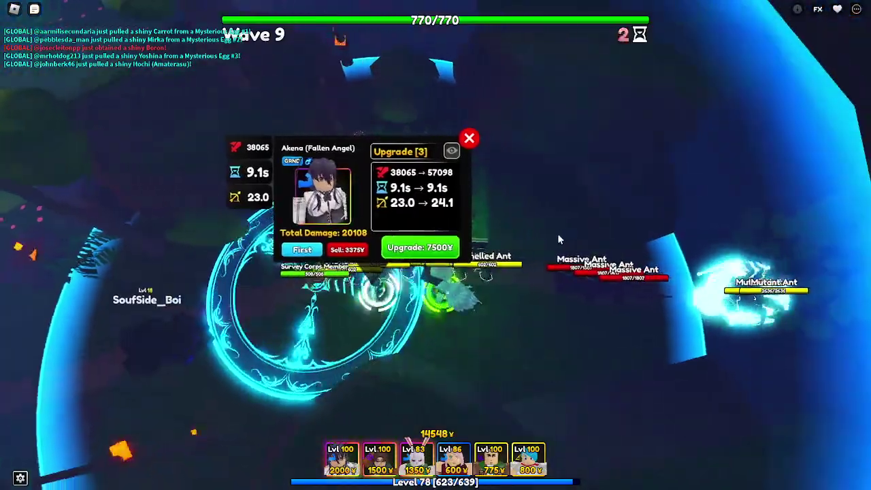
pyautogui.click(558, 238)
pyautogui.press('w')
pyautogui.click(470, 244)
pyautogui.click(534, 200)
pyautogui.click(534, 200)
pyautogui.click(531, 184)
pyautogui.click(531, 183)
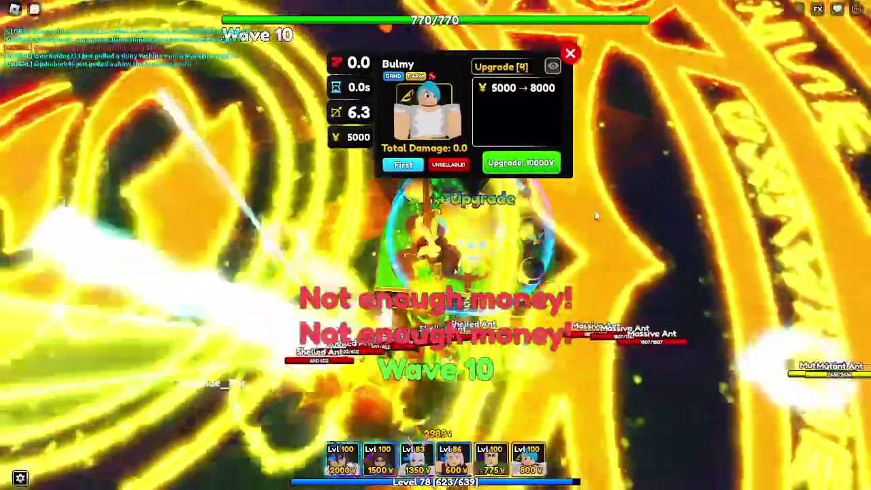
pyautogui.click(597, 213)
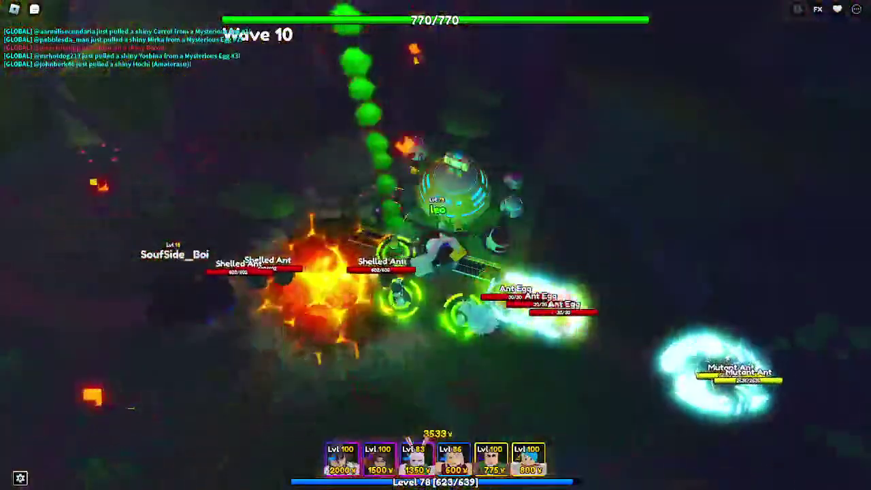
# Step: Upgrade the Carrot (Sulong) unit once for 1750¥ and open the stats of the Akena (Fallen Angel) unit
pyautogui.click(467, 316)
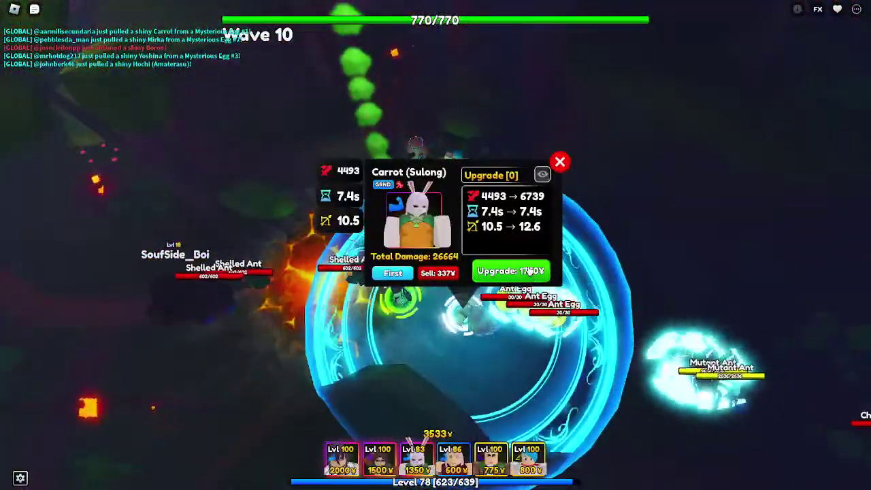
pyautogui.click(530, 271)
pyautogui.click(453, 336)
pyautogui.click(420, 307)
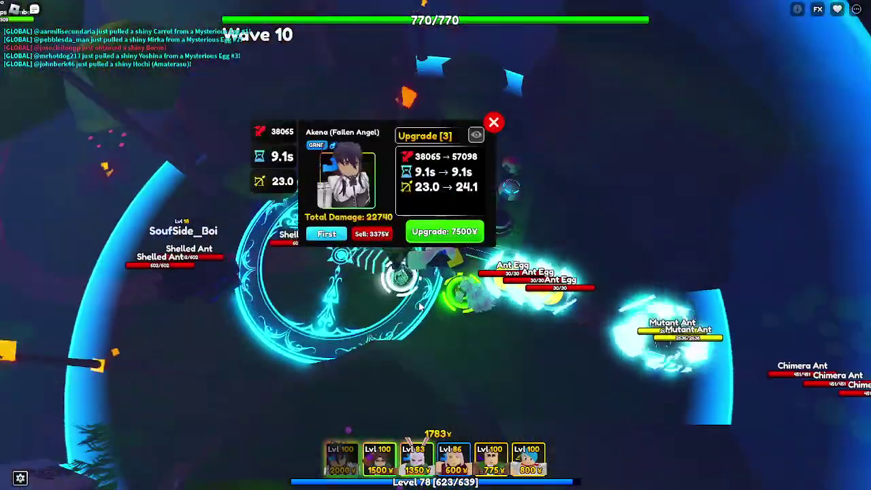
# Step: Close the Akena (Fallen Angel) unit's stats and look over the unit cluster and the incoming ants
pyautogui.press('a')
pyautogui.press('s')
pyautogui.press('w')
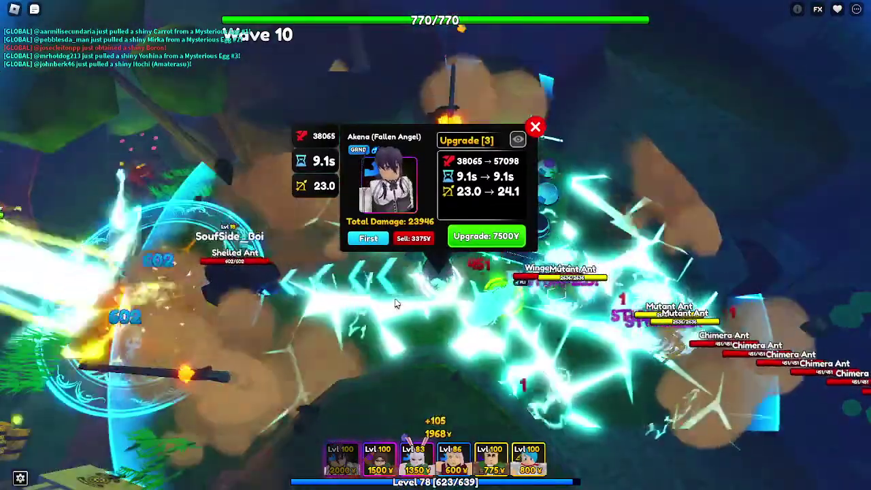
pyautogui.press('a')
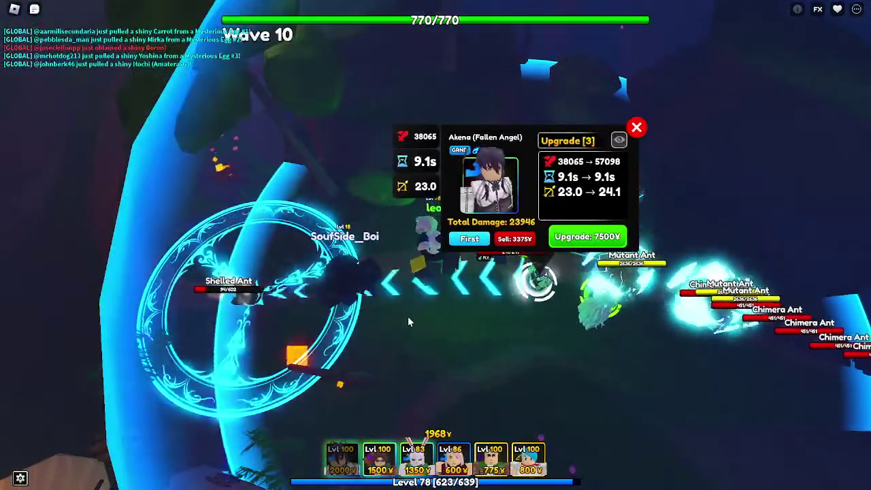
pyautogui.press('d')
pyautogui.click(409, 314)
pyautogui.press('w')
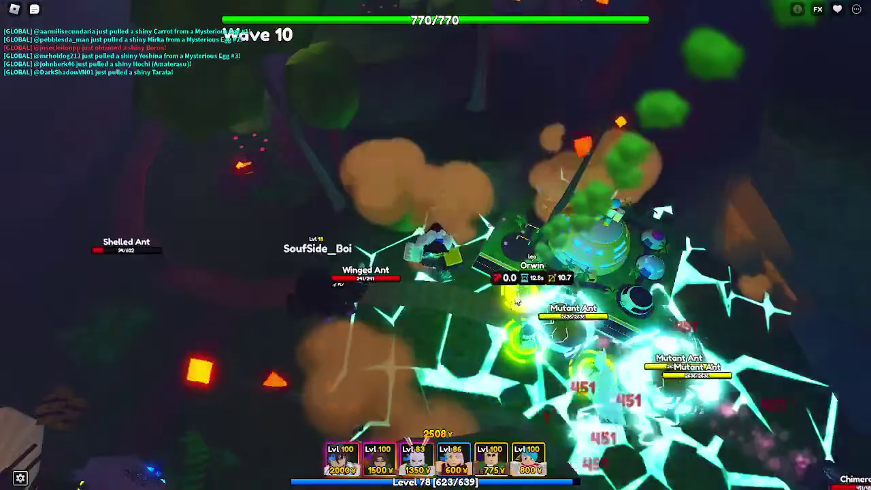
pyautogui.click(514, 338)
# Step: Check the IMG_0169.jpg belt sketch in Opera, switch to Illustrator and start placing an image in the blank document
pyautogui.press('super+Tab')
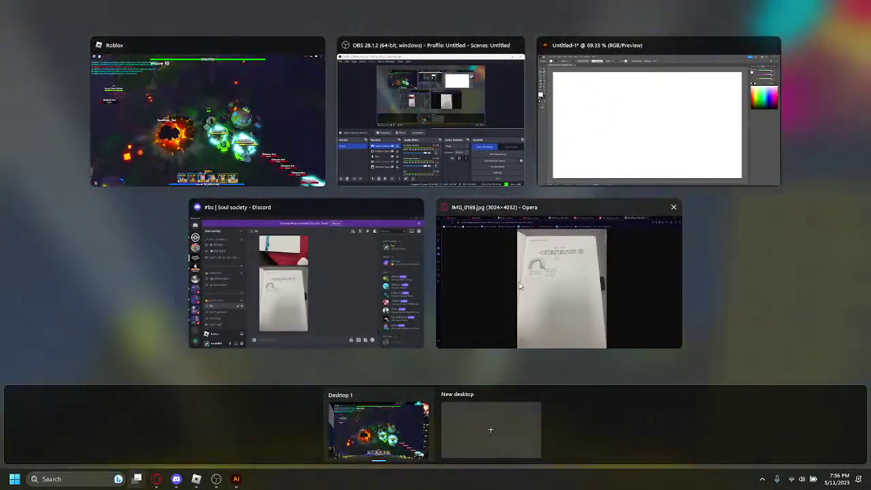
pyautogui.click(519, 286)
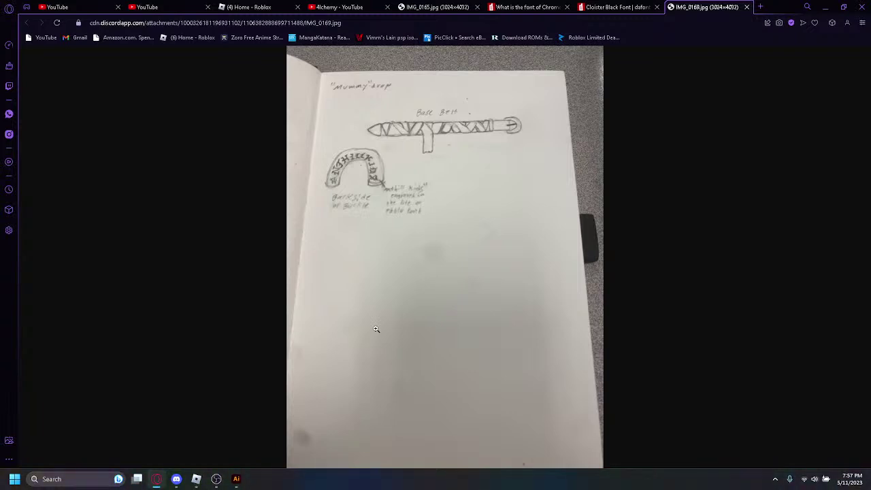
pyautogui.click(236, 480)
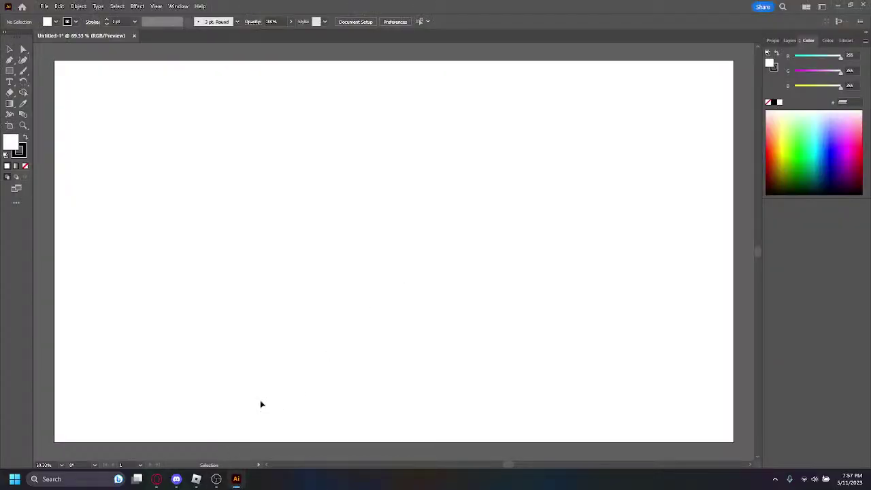
pyautogui.click(43, 6)
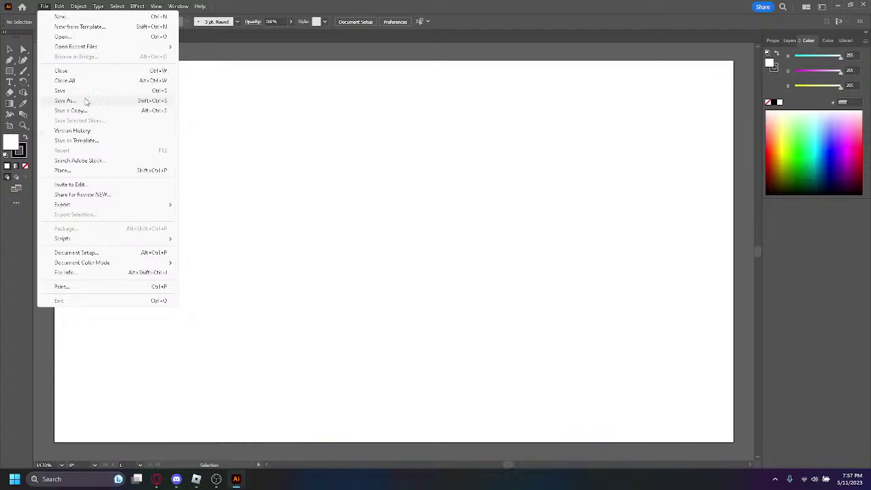
pyautogui.click(89, 170)
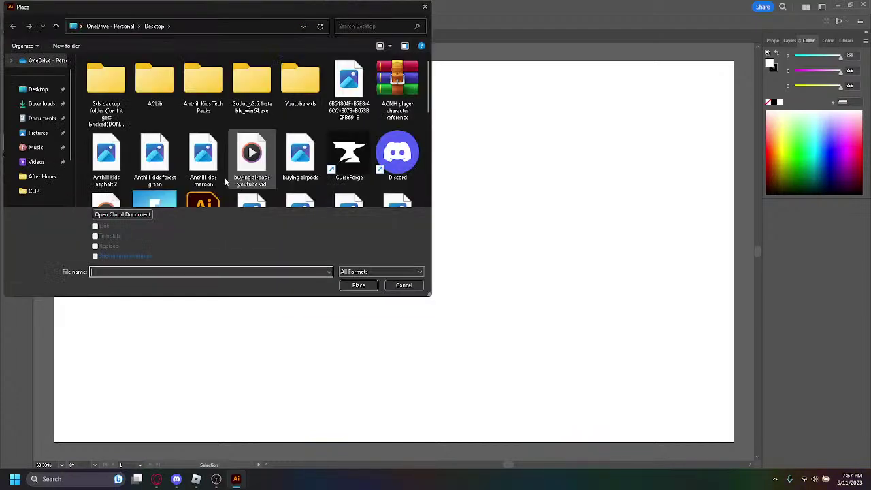
# Step: Copy the image address of the IMG_0169.jpg sketch in Opera and use it as the file to place in Illustrator
pyautogui.click(176, 480)
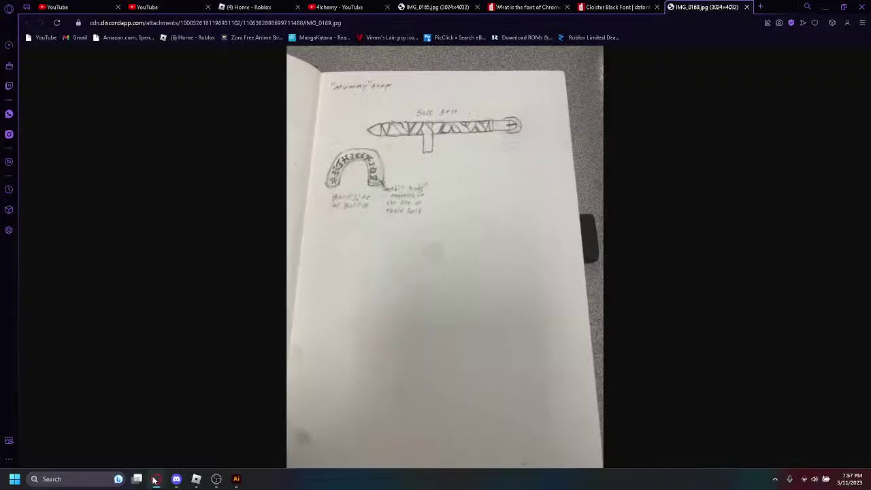
pyautogui.rightClick(395, 165)
pyautogui.click(422, 204)
pyautogui.click(235, 478)
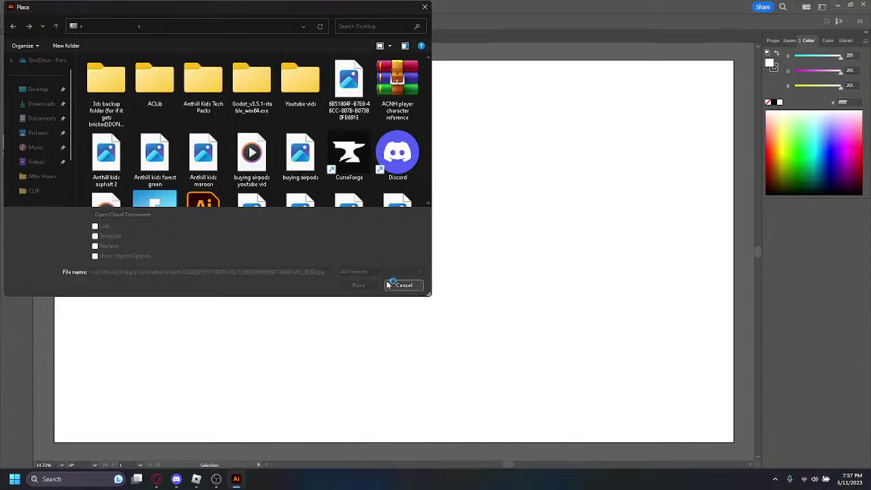
# Step: Switch to the Roblox match, dismiss the Akena (Fallen Angel) stats and place the 2000¥ unit beside the unit cluster
pyautogui.click(196, 479)
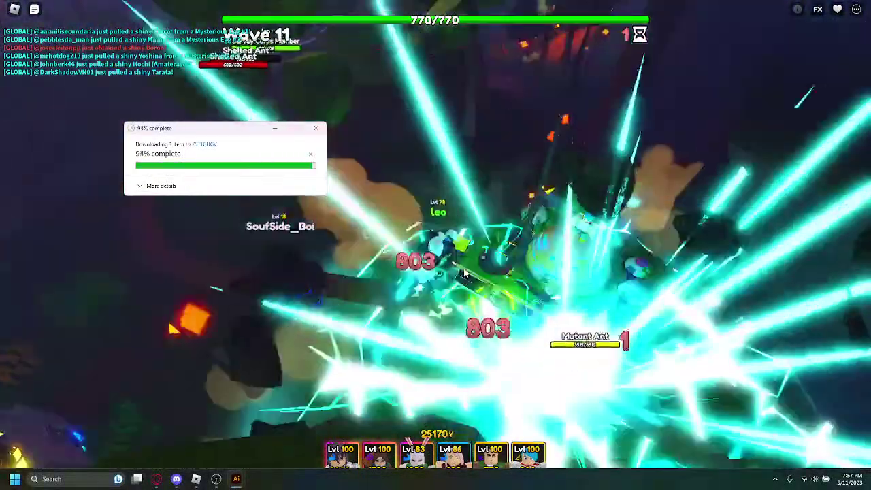
pyautogui.click(463, 274)
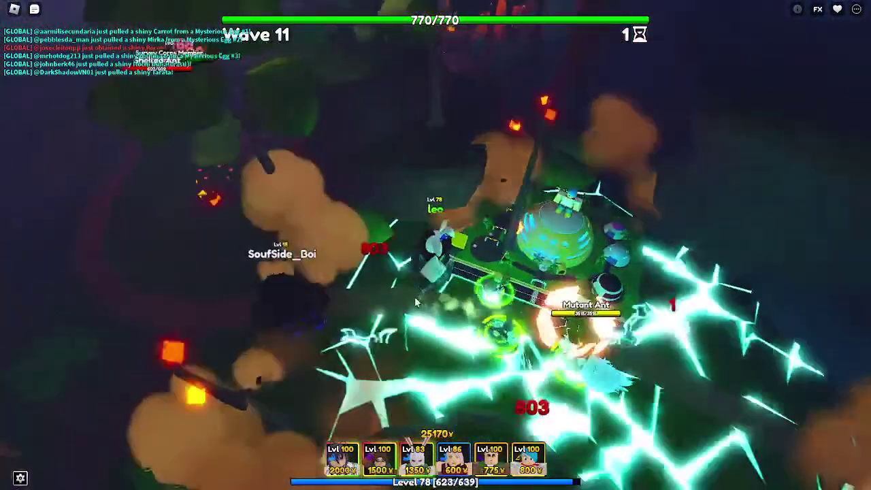
pyautogui.click(452, 328)
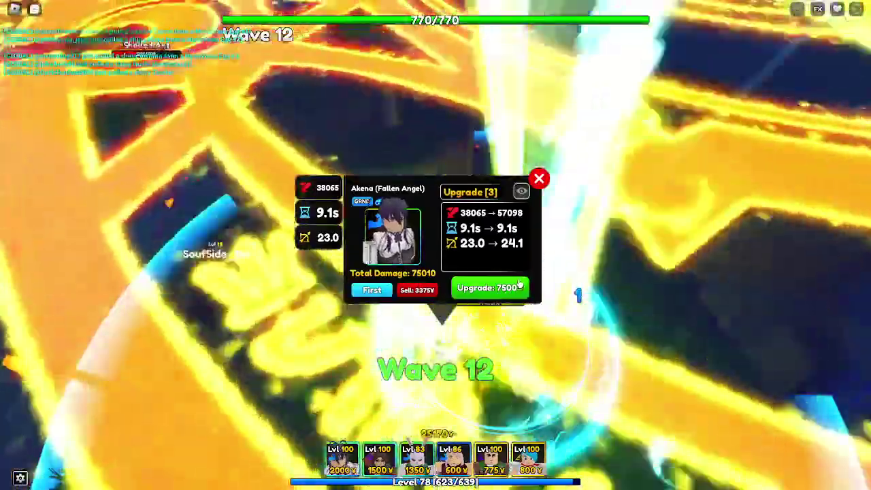
pyautogui.click(538, 179)
pyautogui.press('1')
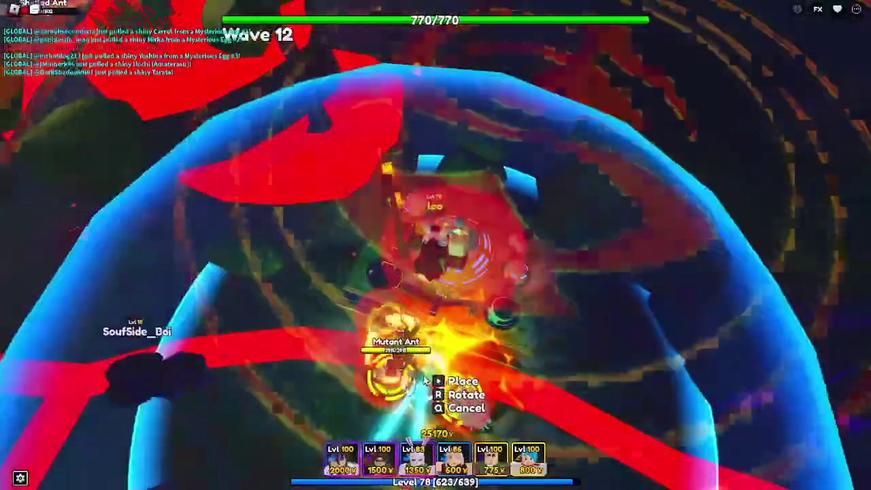
pyautogui.click(432, 381)
# Step: Upgrade the Carrot (Sulong) unit twice to level 3 and close its stats
pyautogui.click(442, 398)
pyautogui.click(506, 359)
pyautogui.click(506, 359)
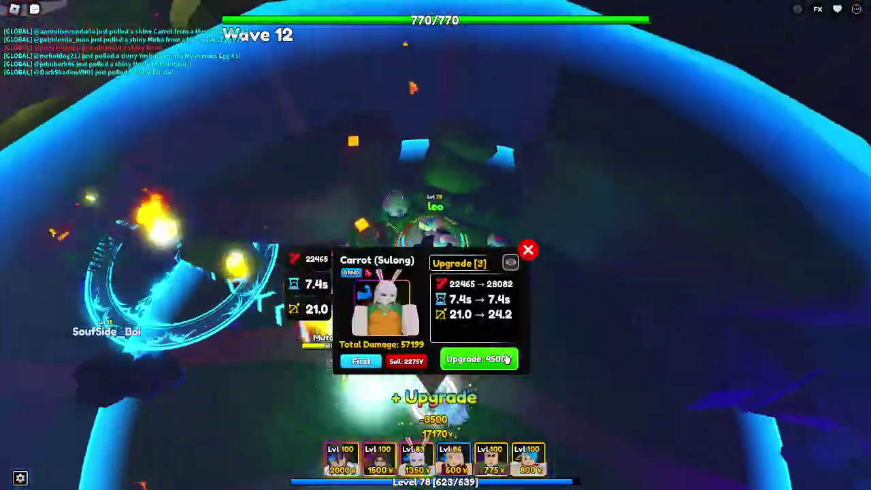
pyautogui.click(528, 250)
# Step: Upgrade the Bulmy farm unit once for 10000¥ and close its stats
pyautogui.click(423, 245)
pyautogui.click(500, 162)
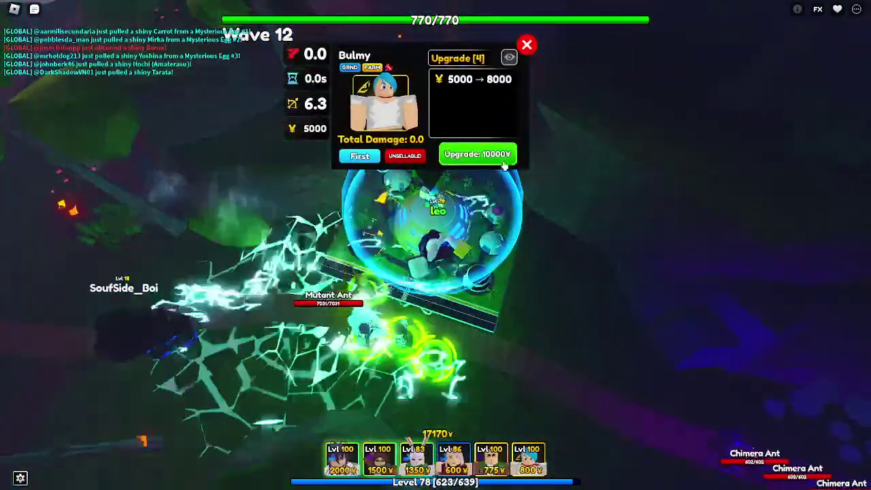
pyautogui.click(526, 45)
# Step: Upgrade the Akena (Fallen Angel) unit to level 4 for 7500¥ and close its stats
pyautogui.click(328, 323)
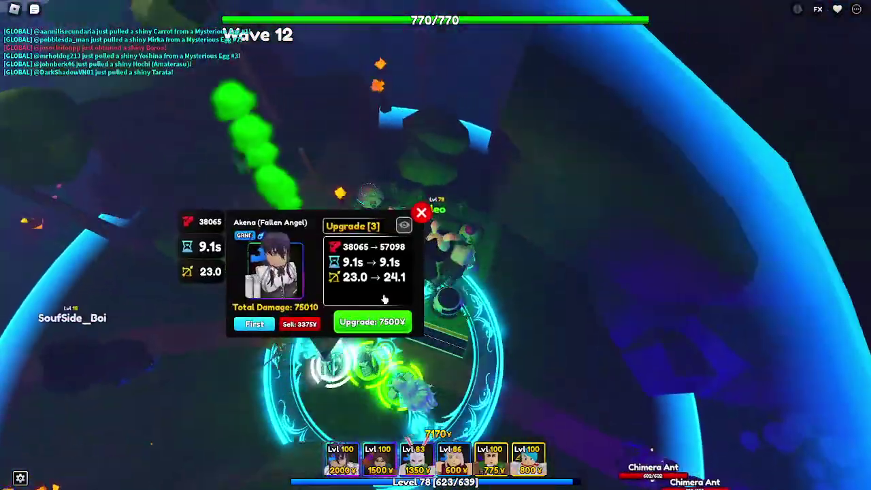
pyautogui.click(404, 326)
pyautogui.click(494, 306)
# Step: Switch to OBS with the live chat and send the message "yo this stream fire"
pyautogui.press('super+Tab')
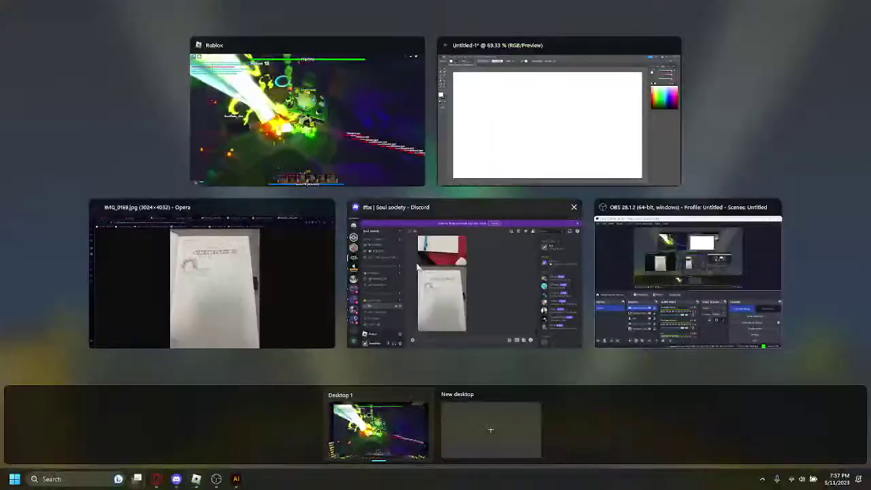
pyautogui.click(654, 238)
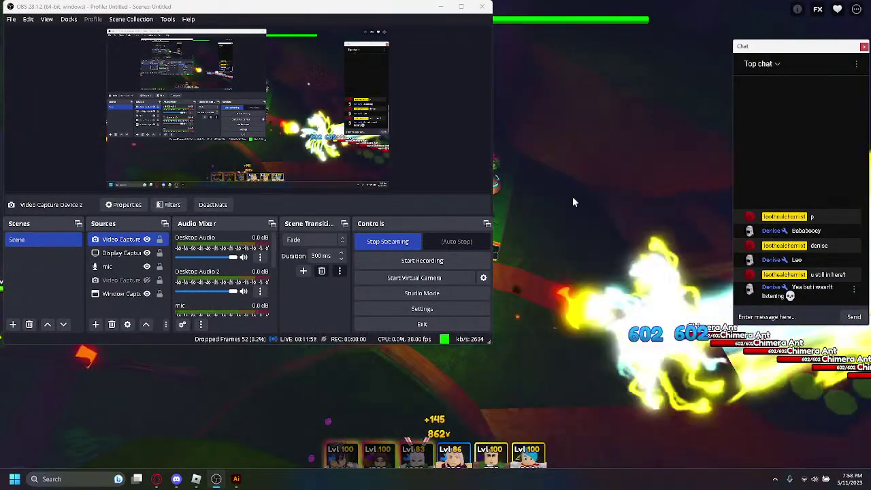
pyautogui.click(808, 317)
pyautogui.write('yo this st')
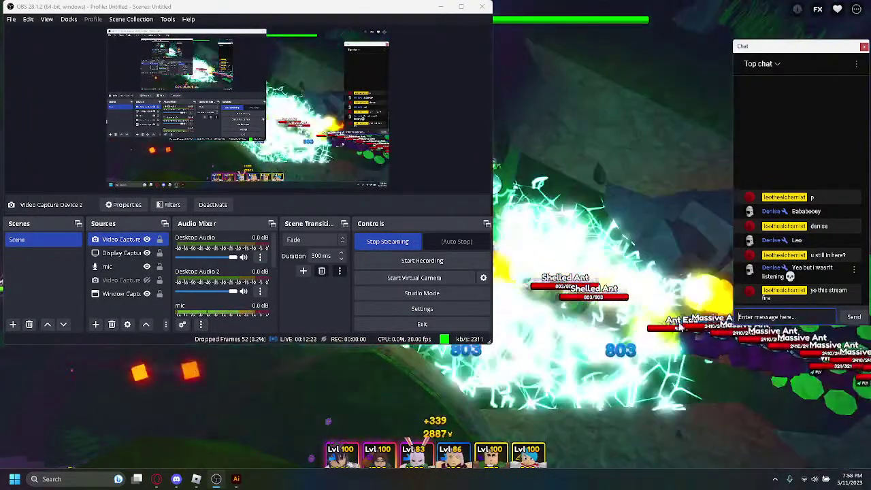
# Step: Return to the Roblox match and upgrade the Carrot (Sulong) unit once for 4500¥
pyautogui.click(567, 308)
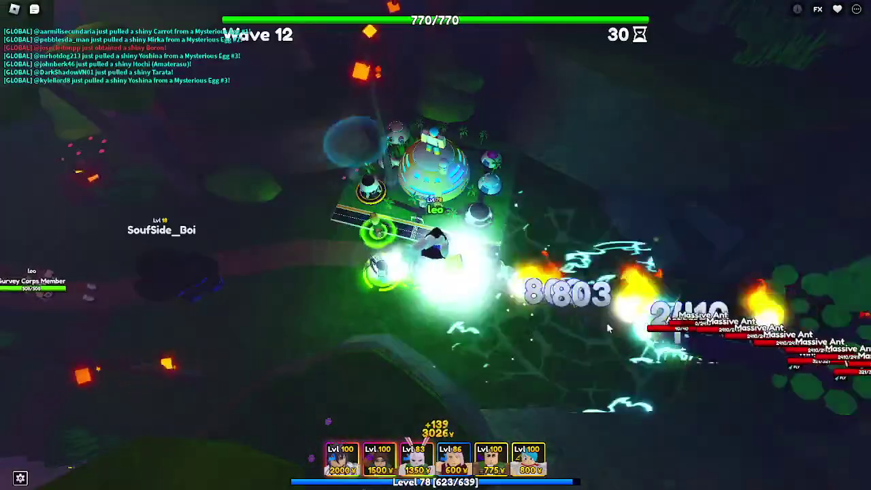
pyautogui.click(481, 277)
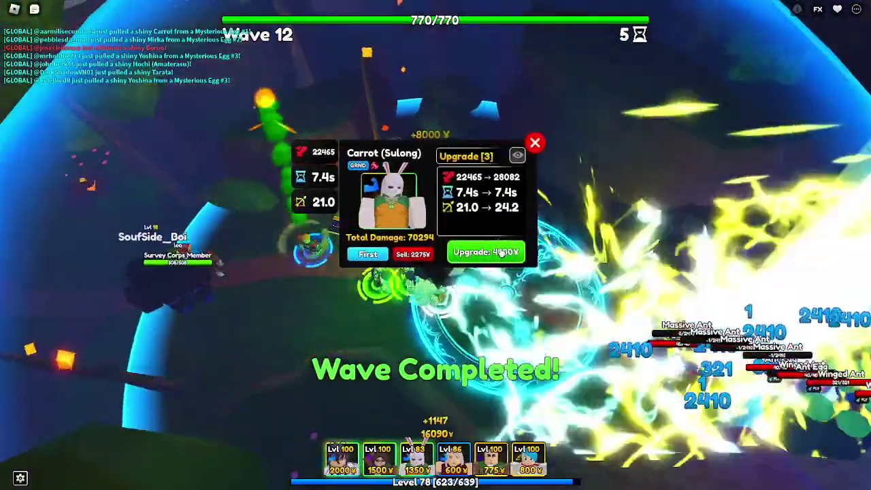
pyautogui.click(501, 252)
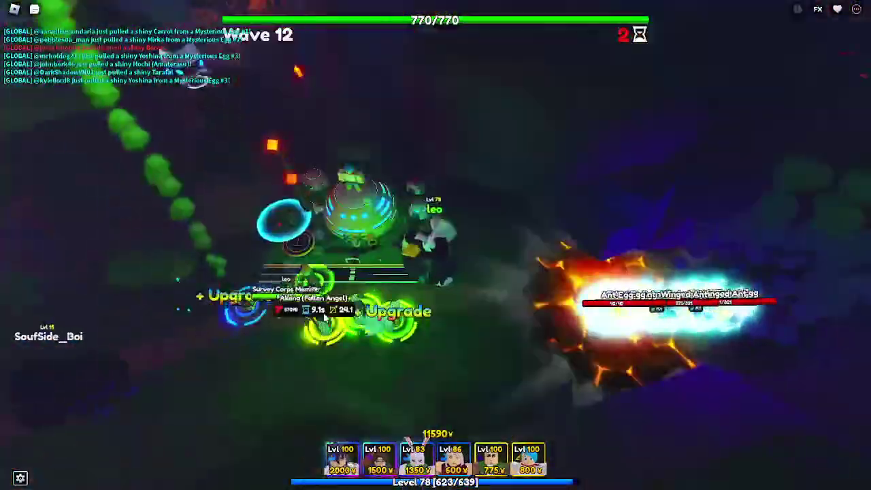
# Step: Open the stats of the Akena (Fallen Angel) unit and upgrade it once for 9000¥
pyautogui.click(325, 316)
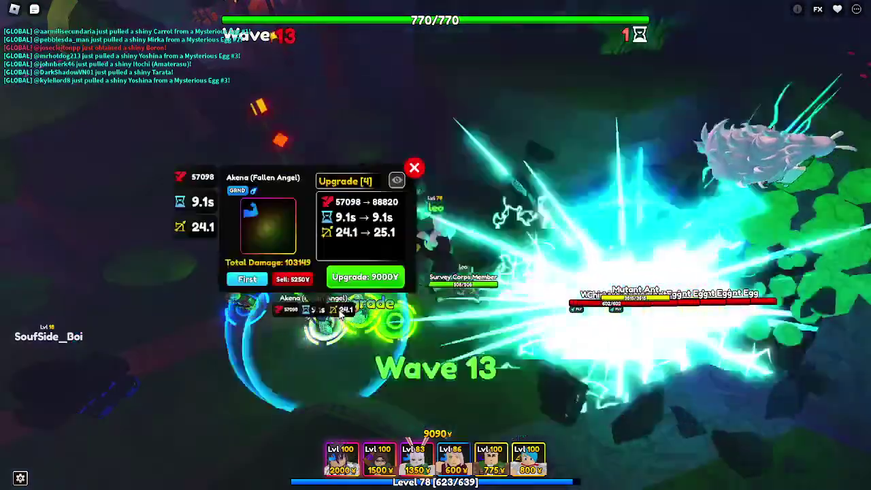
pyautogui.click(354, 313)
pyautogui.click(327, 316)
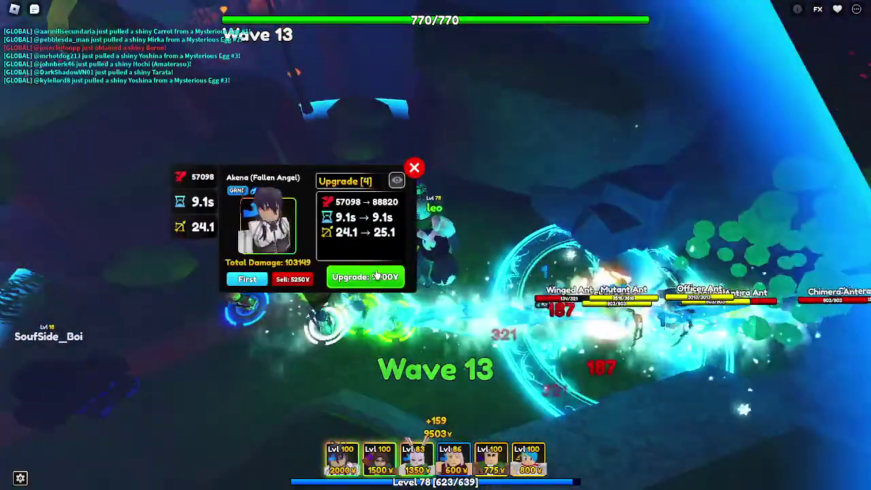
pyautogui.click(376, 275)
# Step: Switch to Illustrator, place the loaded belt sketch in the document and move it up over the artboard
pyautogui.press('super+Tab')
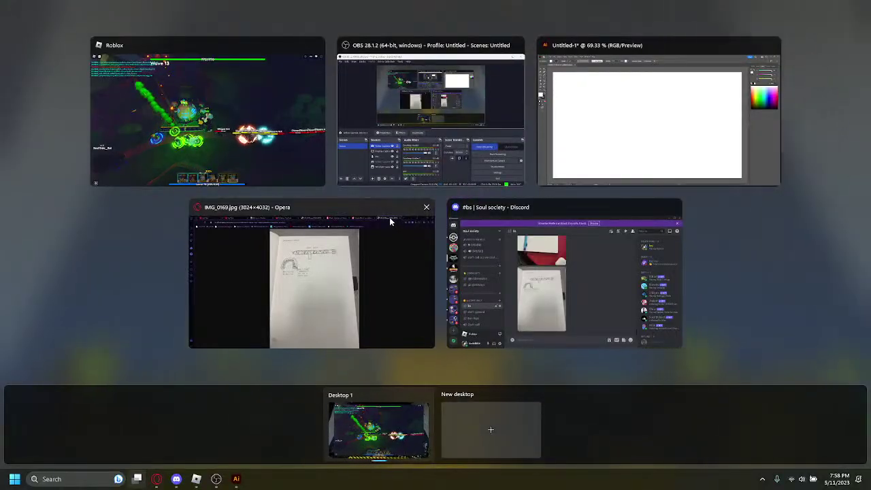
pyautogui.click(559, 162)
pyautogui.click(348, 219)
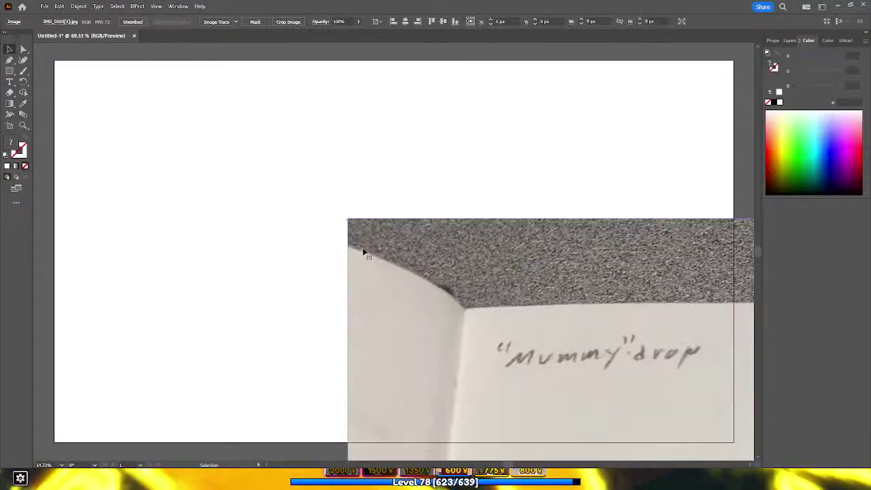
pyautogui.moveTo(585, 401); pyautogui.dragTo(435, 292)
# Step: Undo the first resize of the sketch image, scale it down to about 1540 px wide and reposition it on the artboard
pyautogui.moveTo(193, 87); pyautogui.dragTo(455, 189)
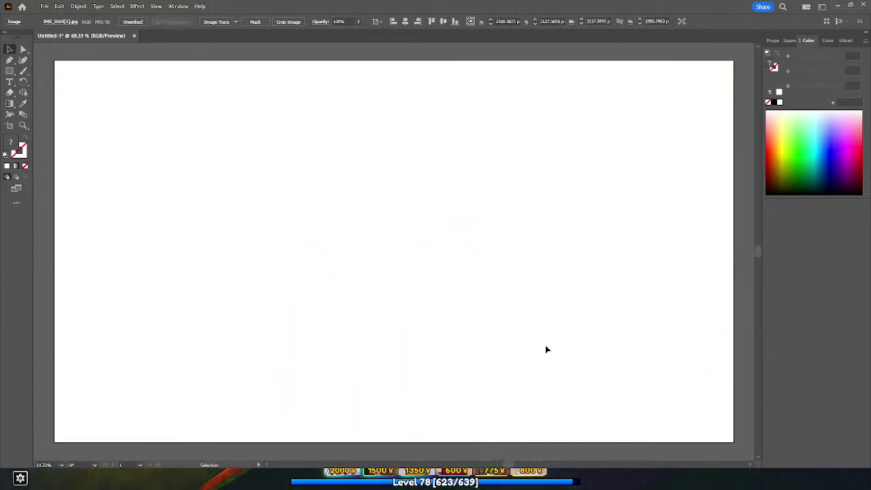
pyautogui.hotkey('ctrl', 'z')
pyautogui.moveTo(193, 88); pyautogui.dragTo(279, 261)
pyautogui.moveTo(552, 405); pyautogui.dragTo(403, 169)
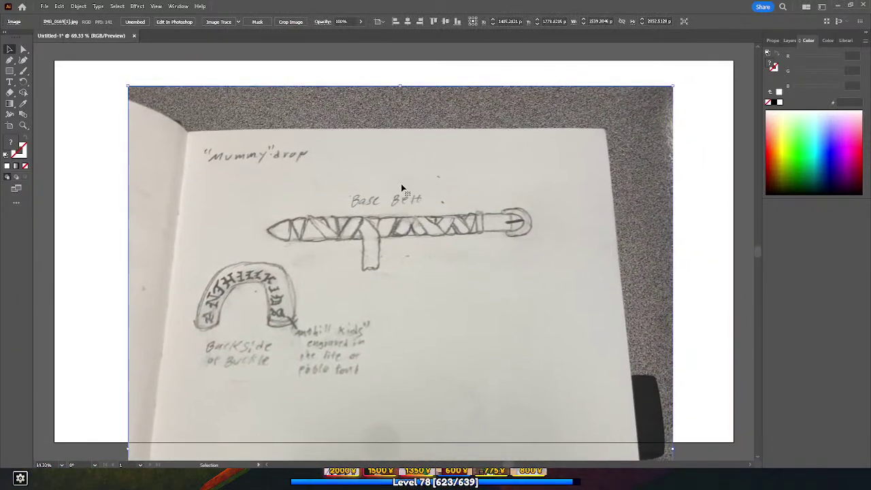
# Step: Add a new layer named "outline" above the sketch layer
pyautogui.click(790, 40)
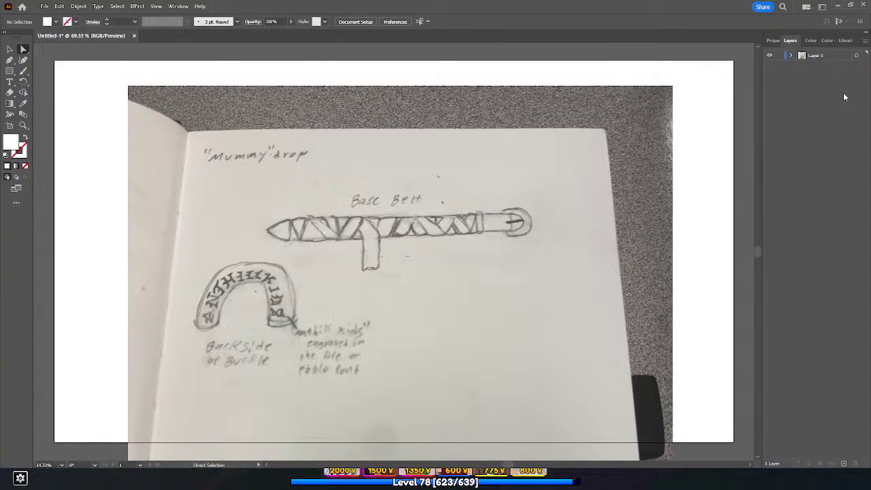
pyautogui.click(866, 42)
pyautogui.click(793, 42)
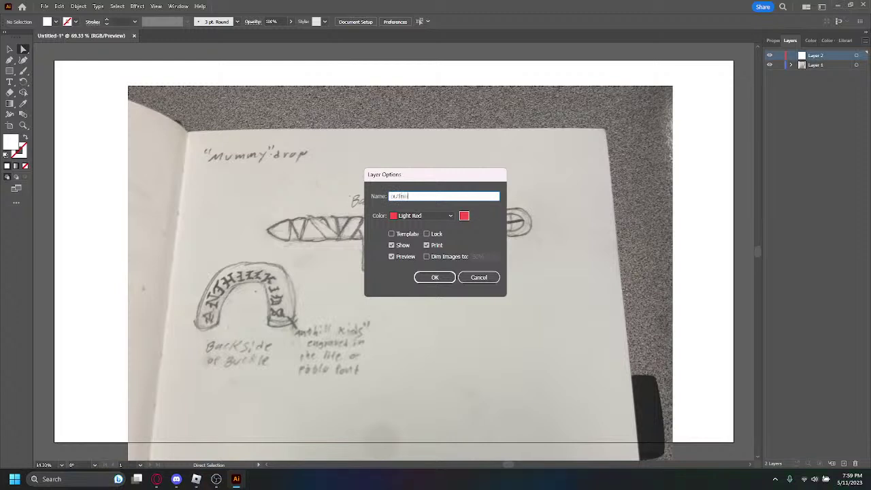
pyautogui.click(425, 279)
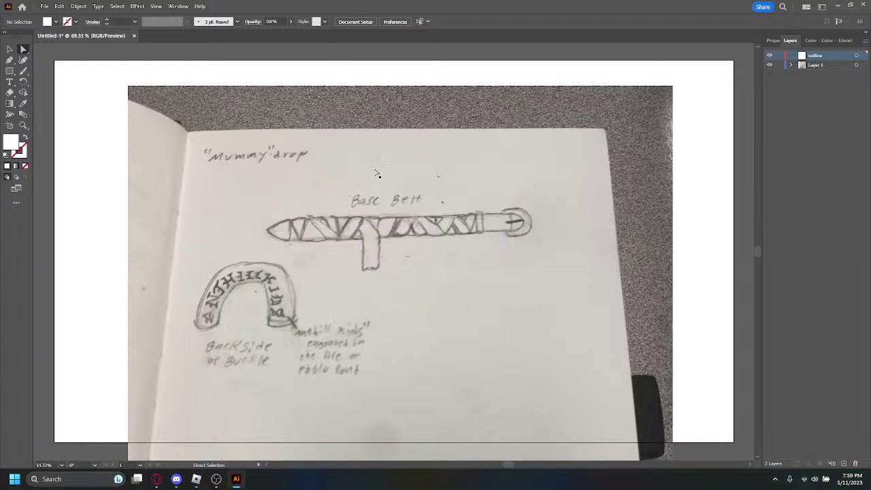
# Step: Check the sketch layer, Layer 1, by hiding it and showing it again
pyautogui.click(768, 64)
pyautogui.click(768, 64)
pyautogui.scroll(4, 196, 234)
pyautogui.scroll(-5, 239, 286)
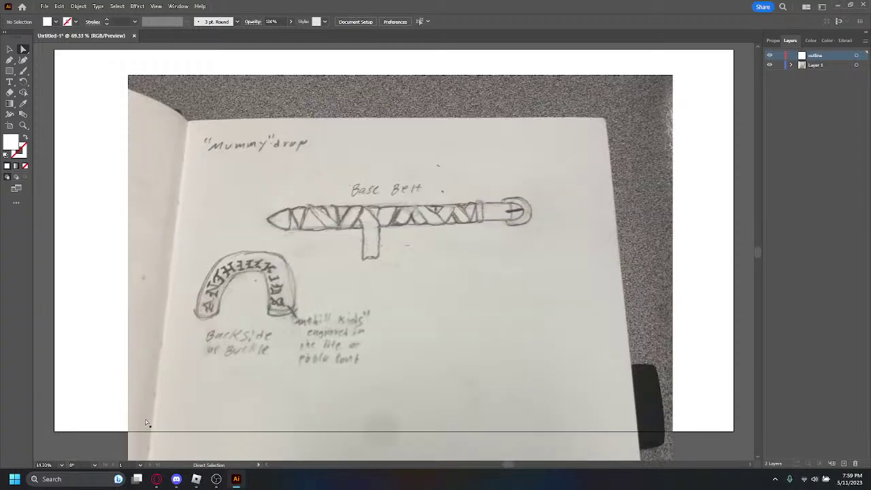
# Step: Check the stream status and live chat in OBS, and return to the Roblox match
pyautogui.click(196, 479)
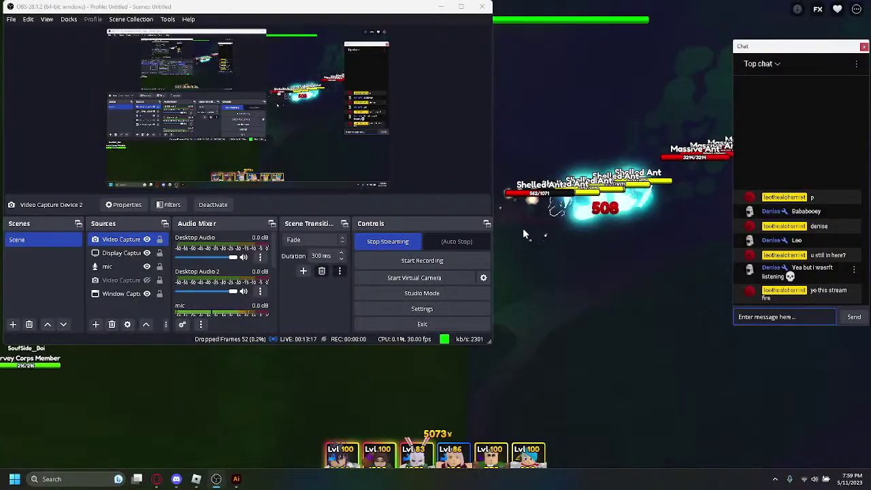
pyautogui.press('super+Tab')
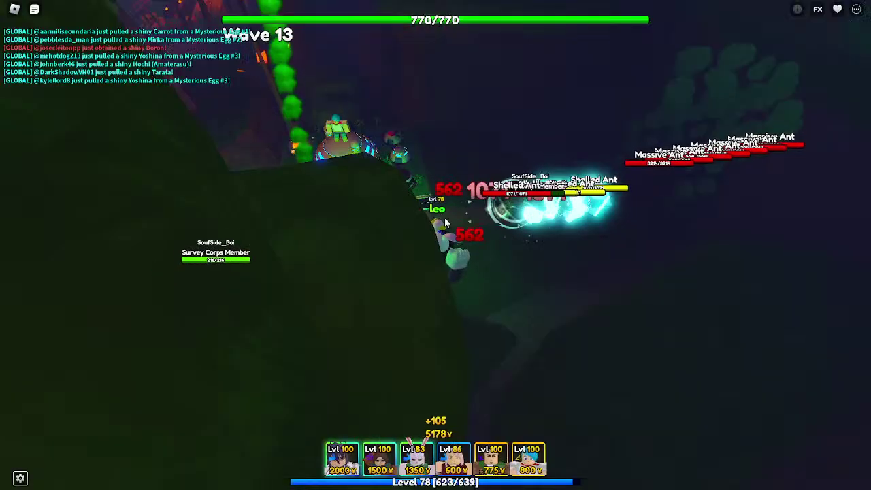
pyautogui.press('super+Tab')
pyautogui.click(479, 174)
pyautogui.press('super+Tab')
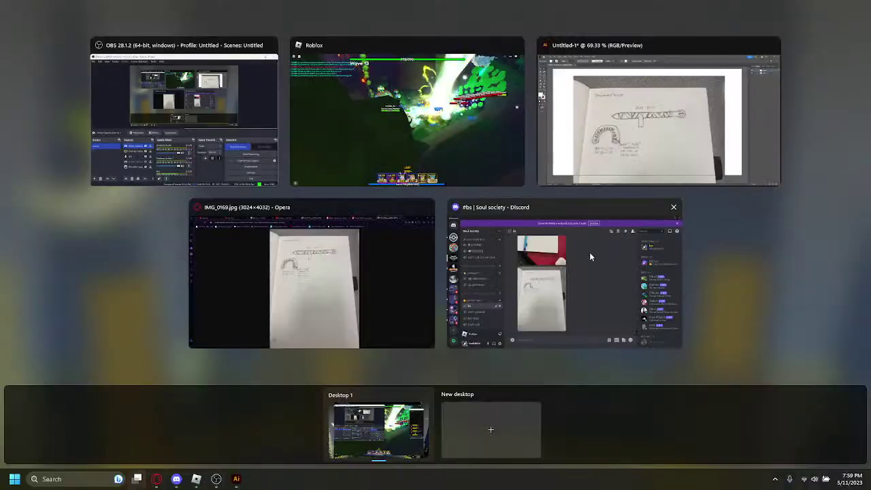
pyautogui.click(135, 316)
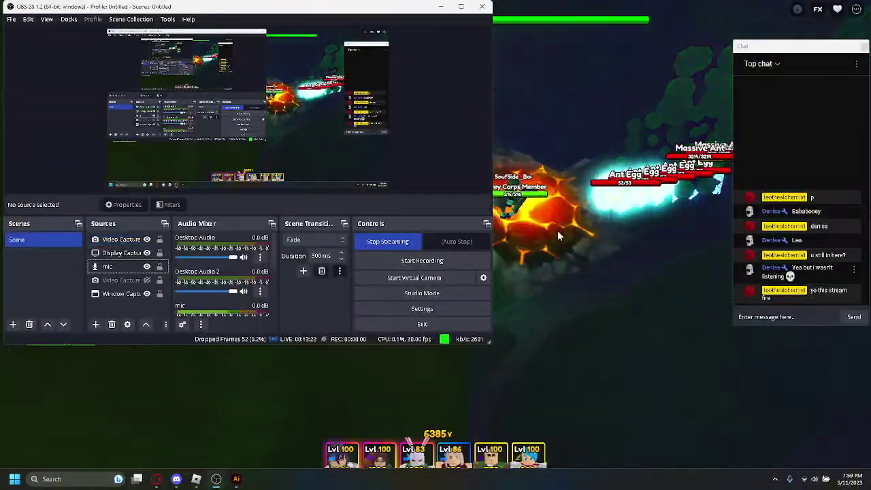
pyautogui.click(558, 235)
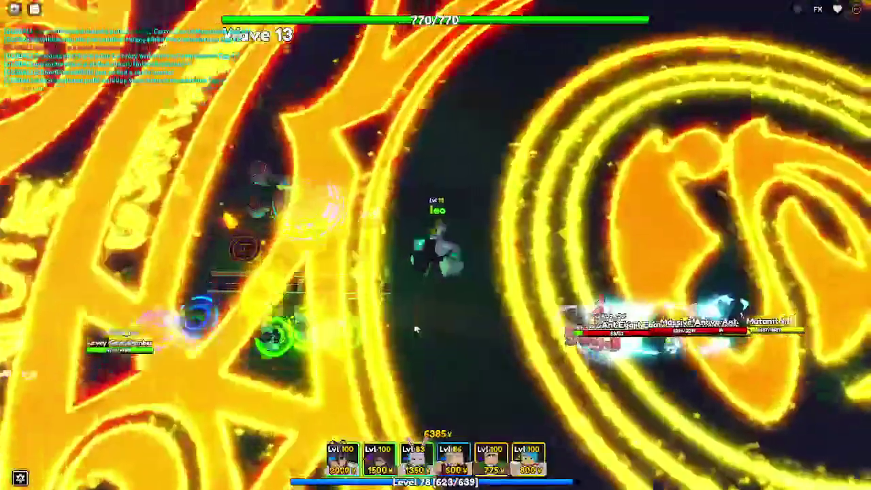
# Step: Select the placed Akena (Fallen Angel) unit and buy its 12500¥ upgrade
pyautogui.click(345, 333)
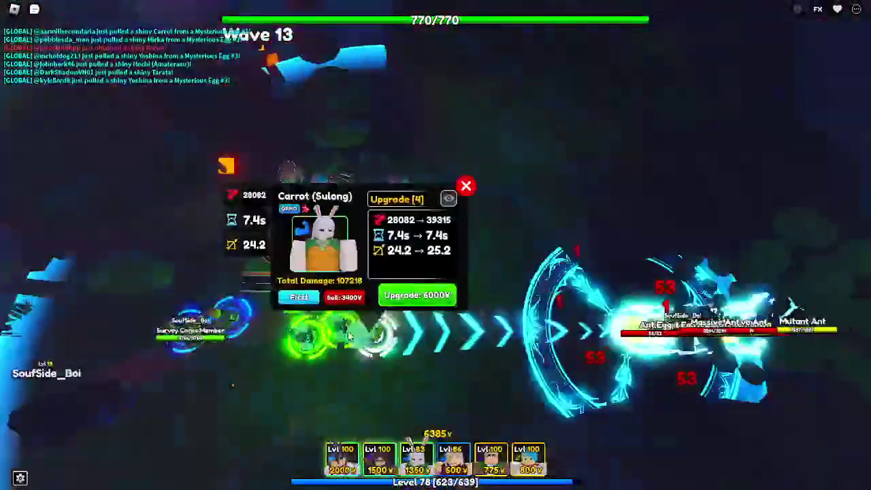
pyautogui.click(343, 333)
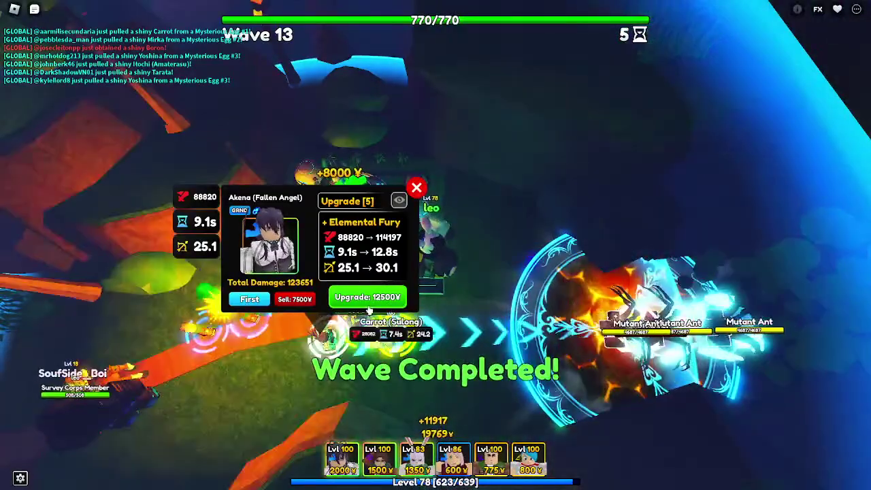
pyautogui.click(355, 305)
# Step: Switch to the Illustrator document and zoom in on the belt in the notebook sketch
pyautogui.press('super+Tab')
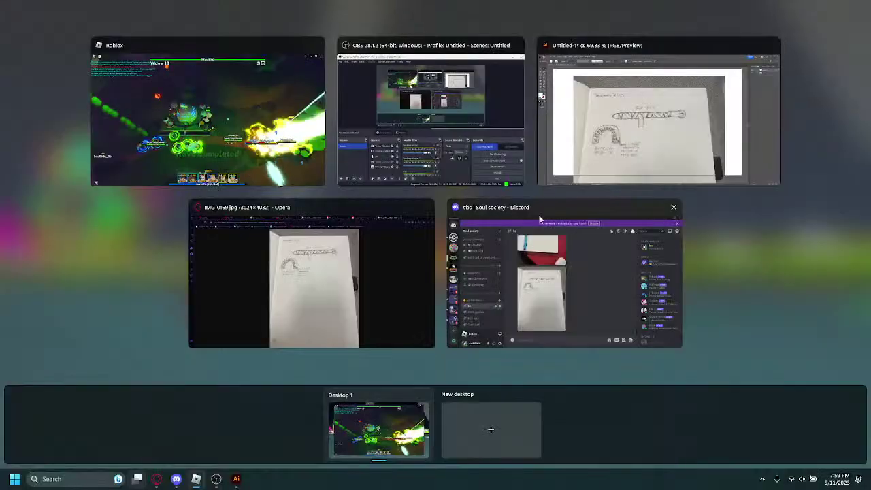
pyautogui.click(550, 170)
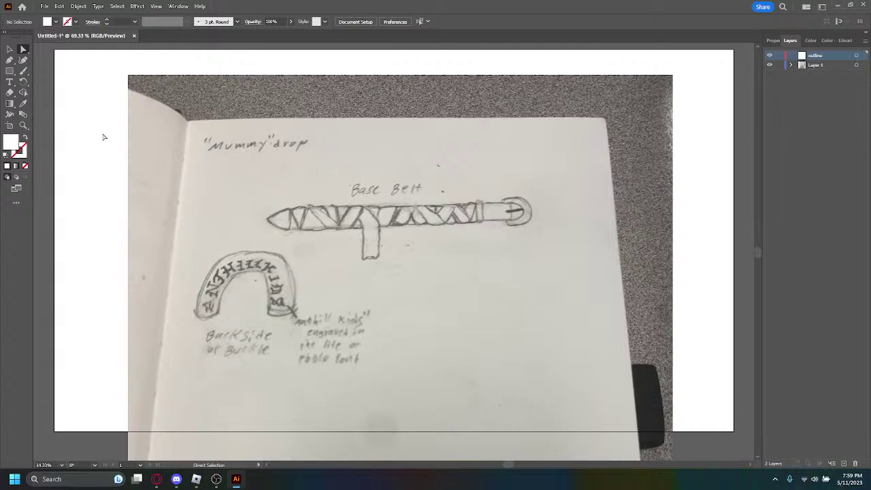
pyautogui.click(23, 127)
pyautogui.moveTo(351, 240); pyautogui.dragTo(394, 246)
pyautogui.scroll(2, 321, 244)
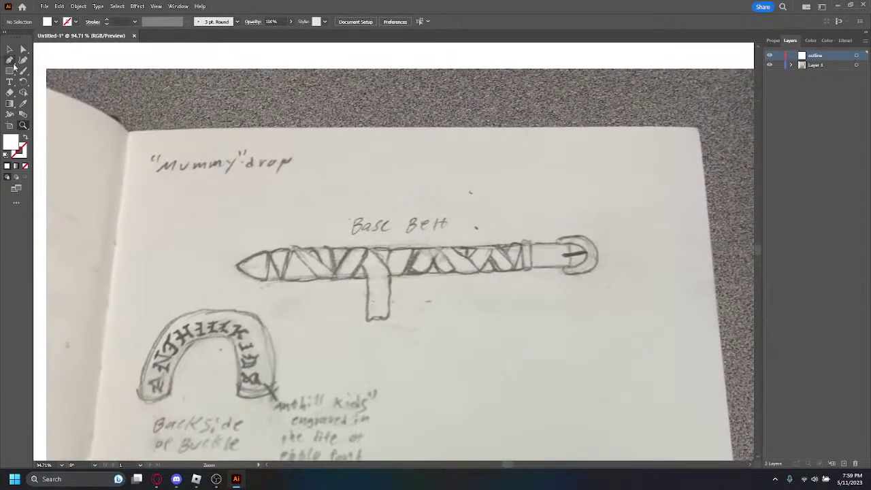
# Step: Try to trace the belt's lower edge from the buckle to the pointed end with the Pen tool on the outline layer
pyautogui.click(10, 60)
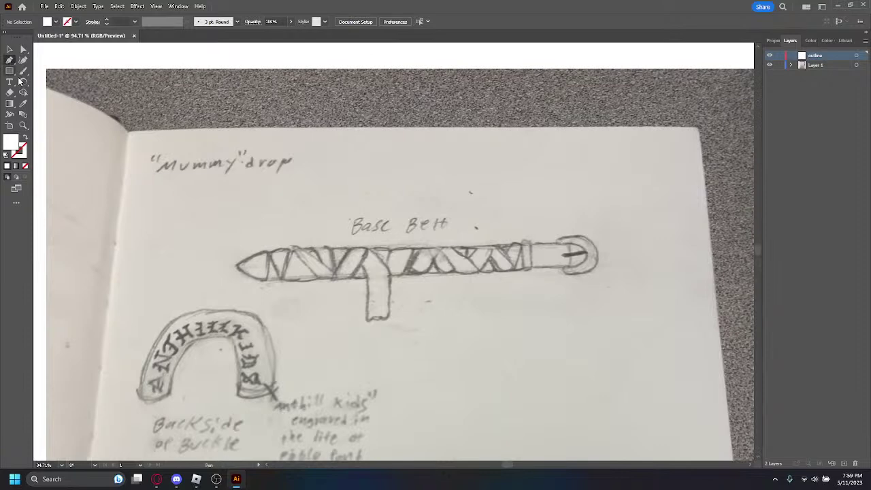
pyautogui.click(570, 268)
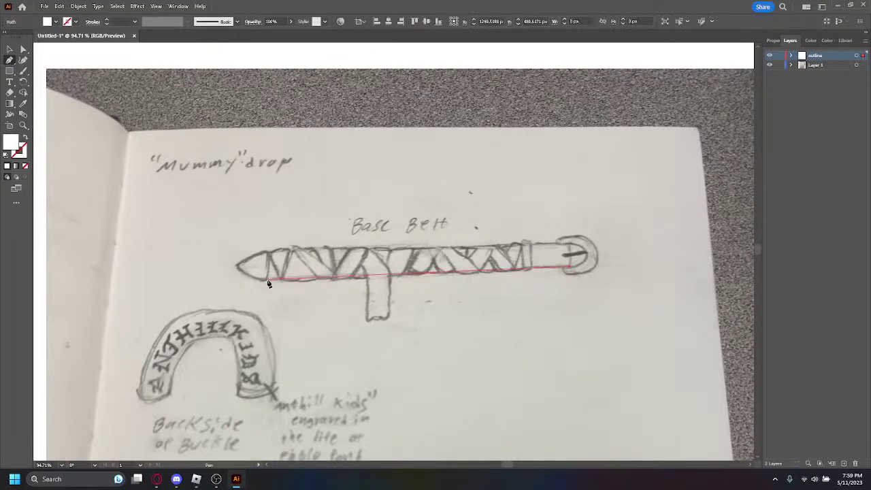
pyautogui.moveTo(265, 279); pyautogui.dragTo(260, 278)
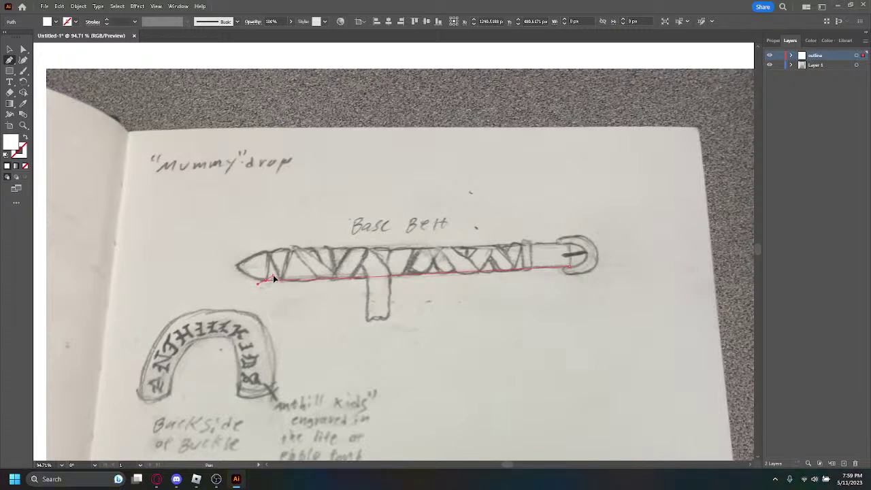
pyautogui.moveTo(266, 280); pyautogui.dragTo(234, 278)
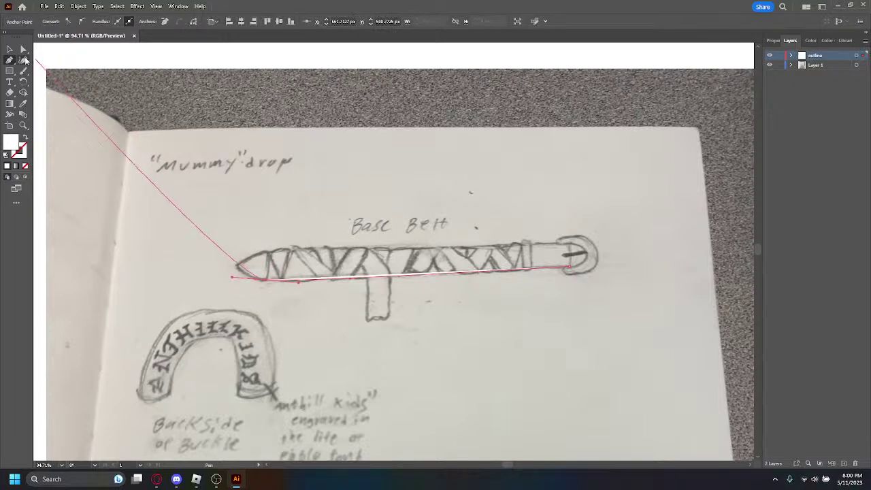
# Step: Remove the white line traced along the belt's lower edge
pyautogui.click(11, 52)
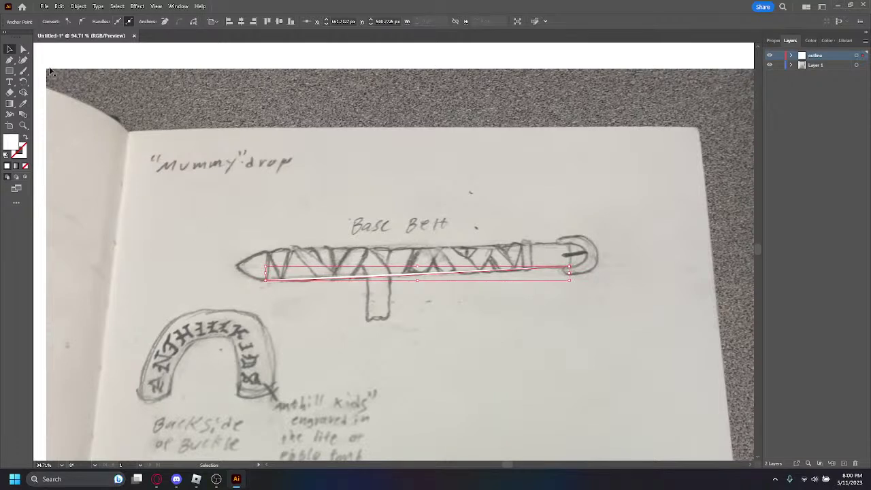
pyautogui.click(24, 49)
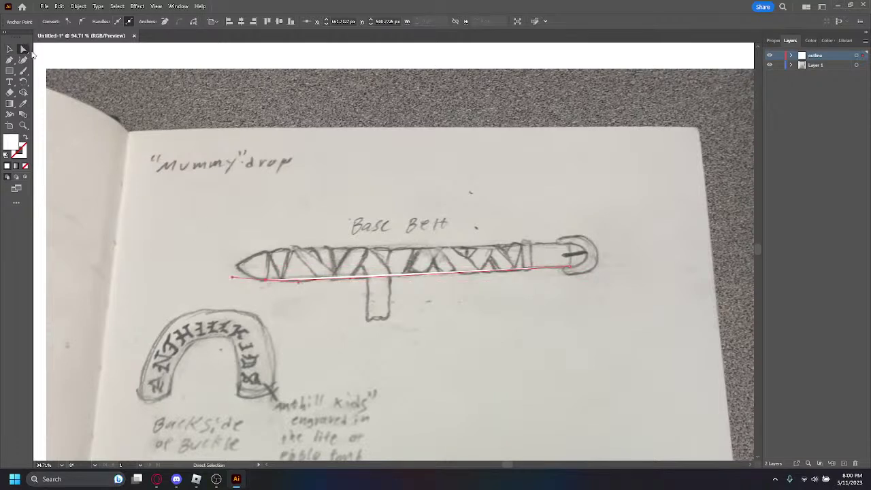
pyautogui.rightClick(233, 281)
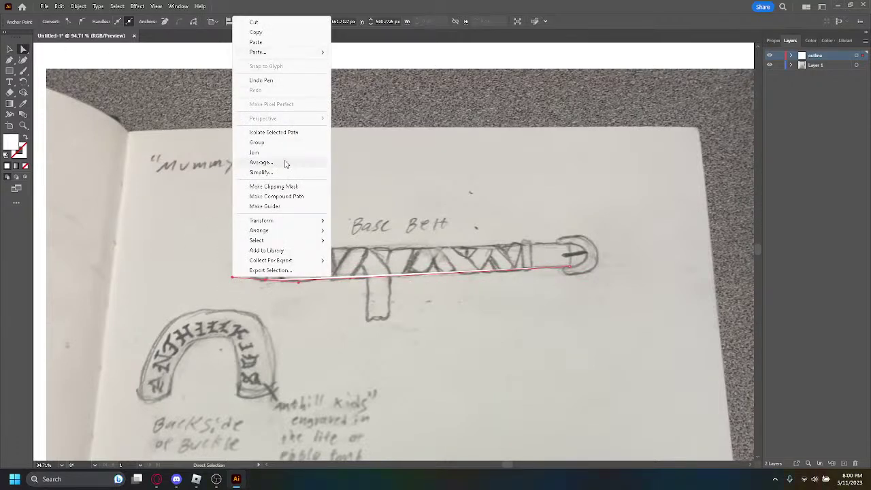
pyautogui.click(254, 284)
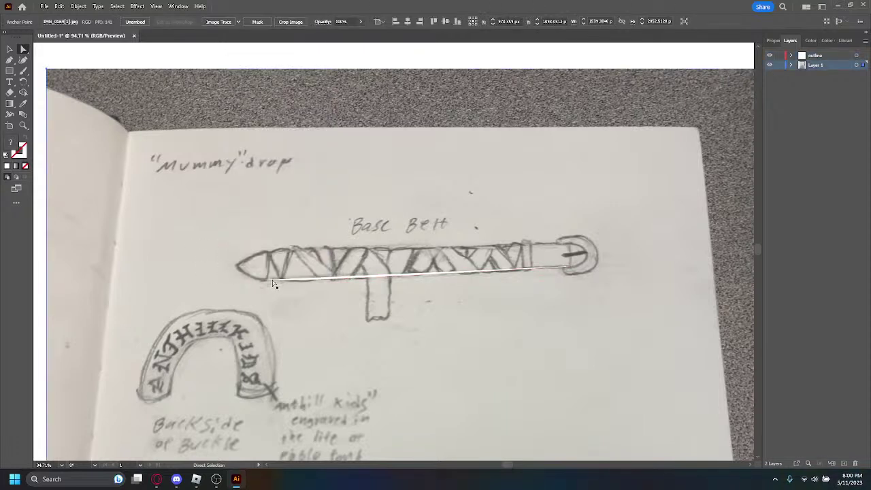
pyautogui.hotkey('ctrl', 'a')
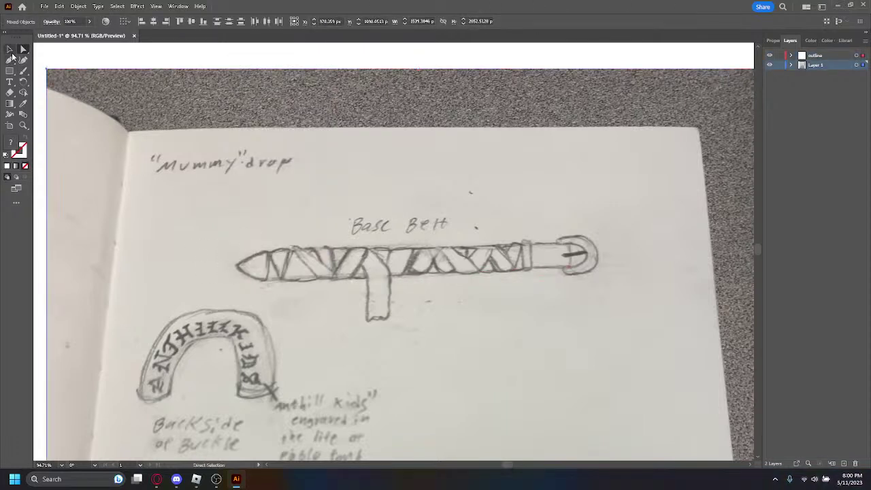
pyautogui.click(12, 73)
pyautogui.click(15, 59)
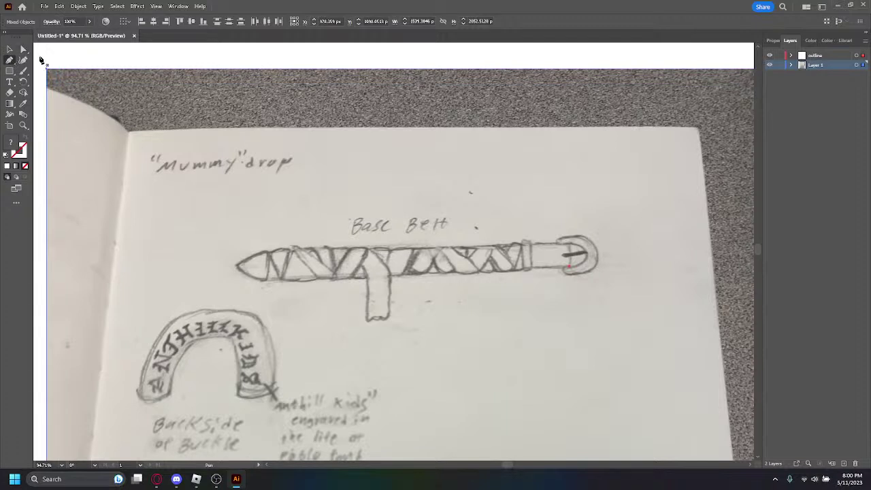
# Step: Deselect all artwork and set the fill color to black
pyautogui.click(9, 49)
pyautogui.click(73, 50)
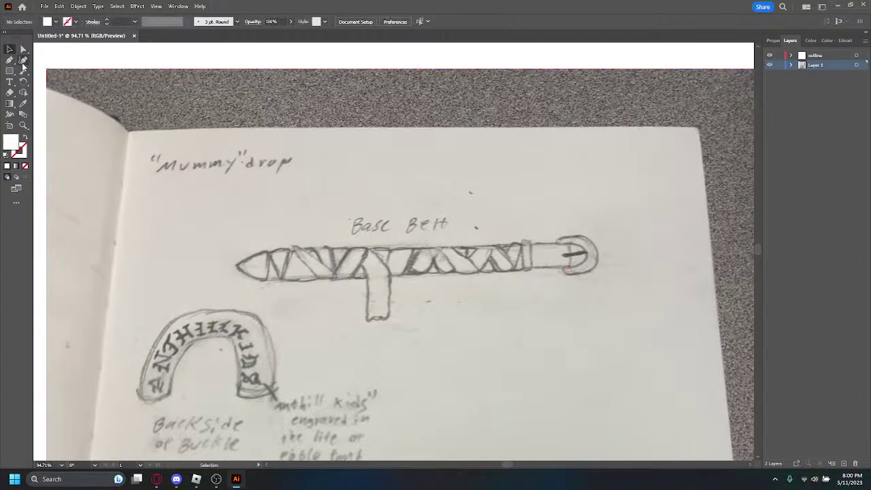
pyautogui.click(56, 22)
pyautogui.click(25, 37)
# Step: Try to draw a short straight line along the belt's lower edge with the Pen tool on Layer 1
pyautogui.click(9, 60)
pyautogui.click(280, 276)
pyautogui.click(427, 282)
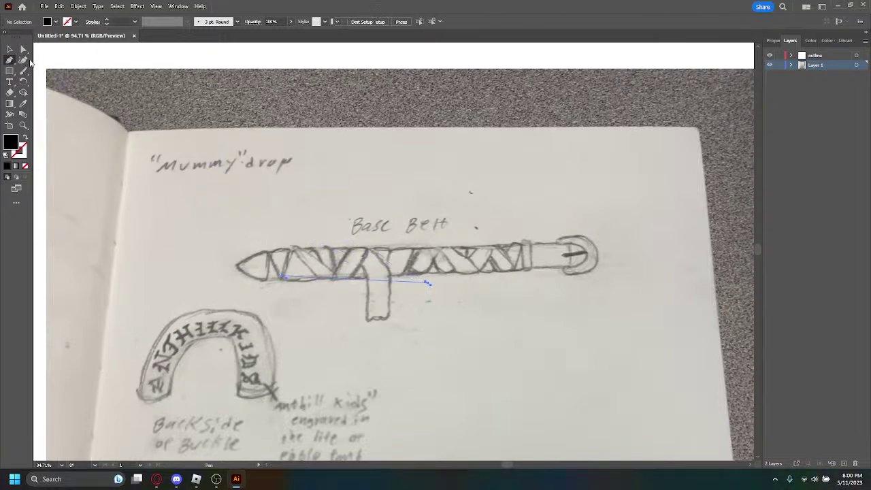
# Step: Undo the slight shift of the sketch image and remove the short test line below the belt
pyautogui.click(23, 50)
pyautogui.moveTo(180, 148); pyautogui.dragTo(182, 148)
pyautogui.scroll(1, 331, 312)
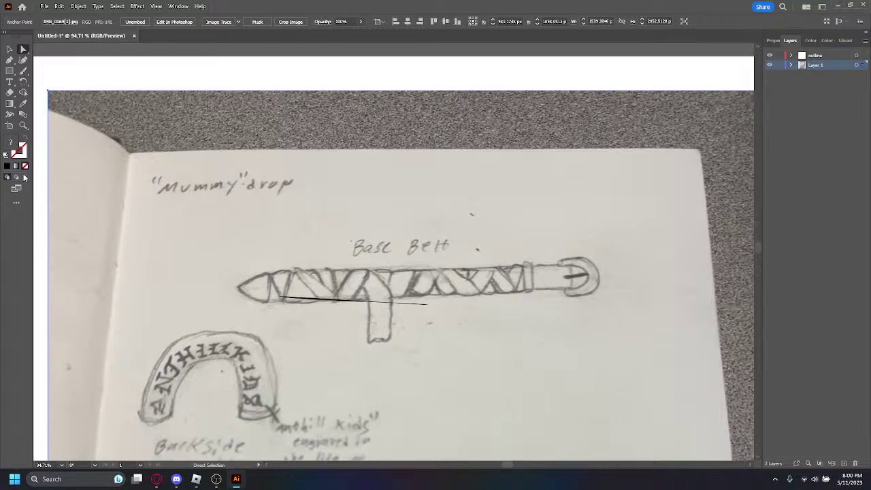
pyautogui.click(23, 125)
pyautogui.moveTo(311, 301); pyautogui.dragTo(342, 276)
pyautogui.hotkey('ctrl', 'z')
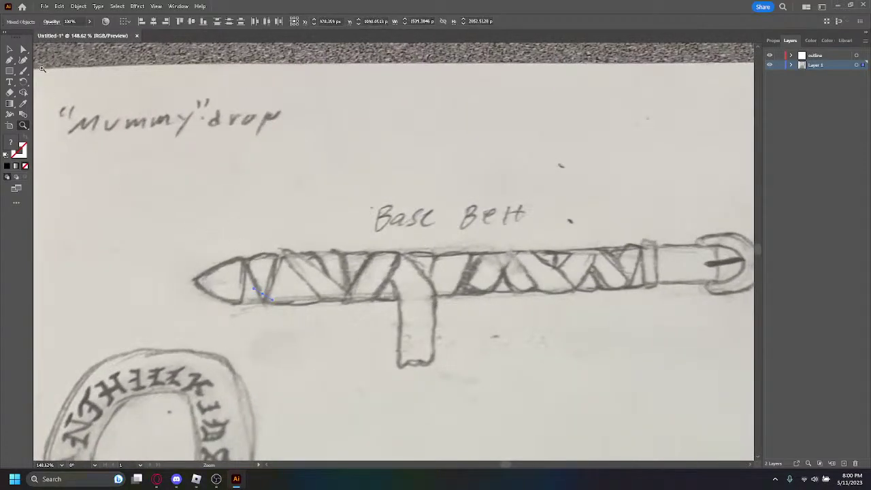
pyautogui.press('a')
pyautogui.click(270, 299)
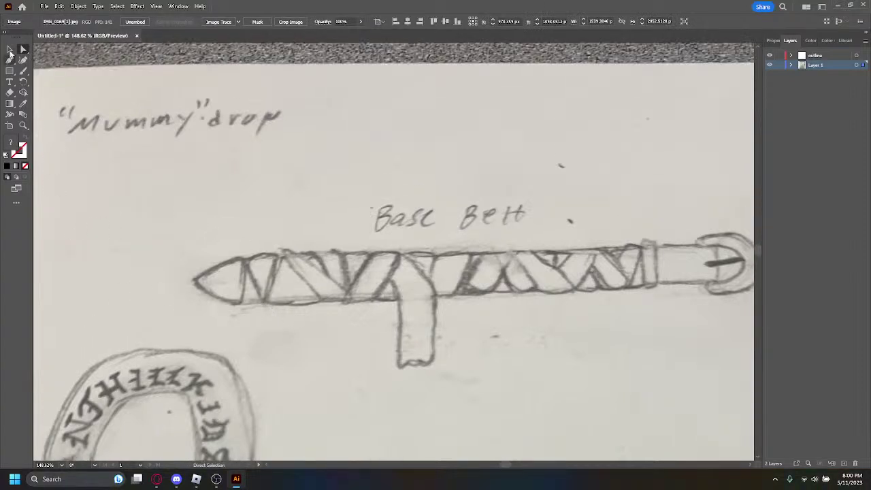
# Step: Try to trace the belt's lower edge up to the buckle with the Curvature tool, and undo the attempt
pyautogui.click(23, 60)
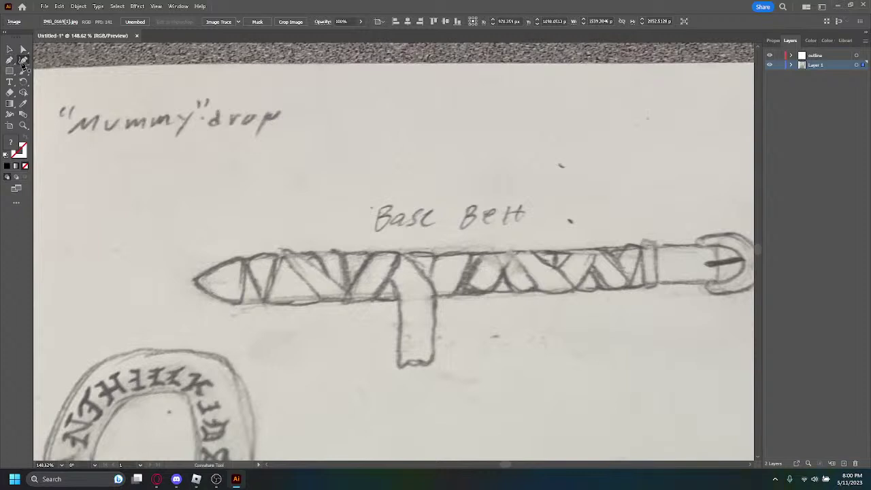
pyautogui.click(242, 302)
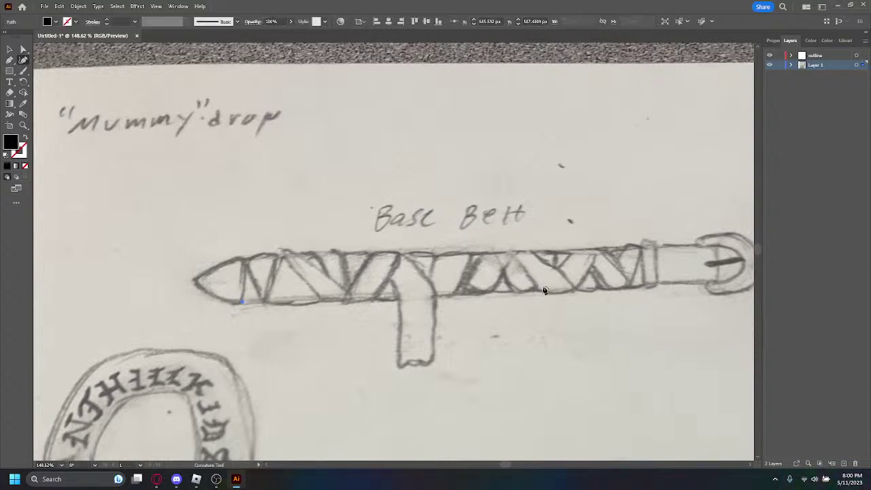
pyautogui.click(714, 281)
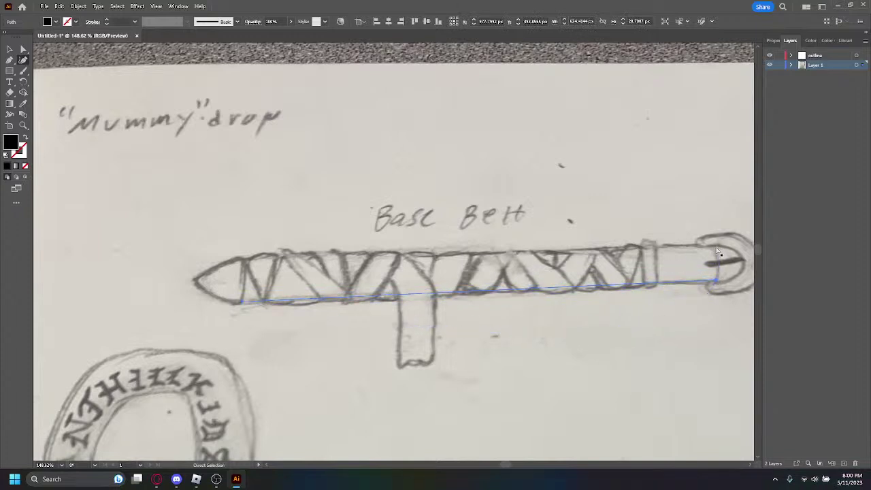
pyautogui.hotkey('ctrl', 'z')
pyautogui.hotkey('ctrl', 'z')
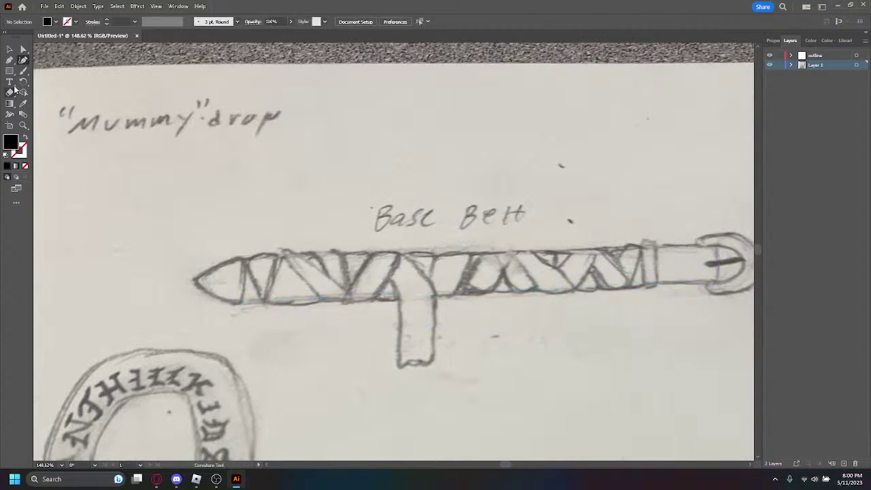
# Step: Trace the belt's lower edge with the Pen tool from the pointed end to the buckle, curving slightly at the buckle
pyautogui.click(12, 64)
pyautogui.click(241, 306)
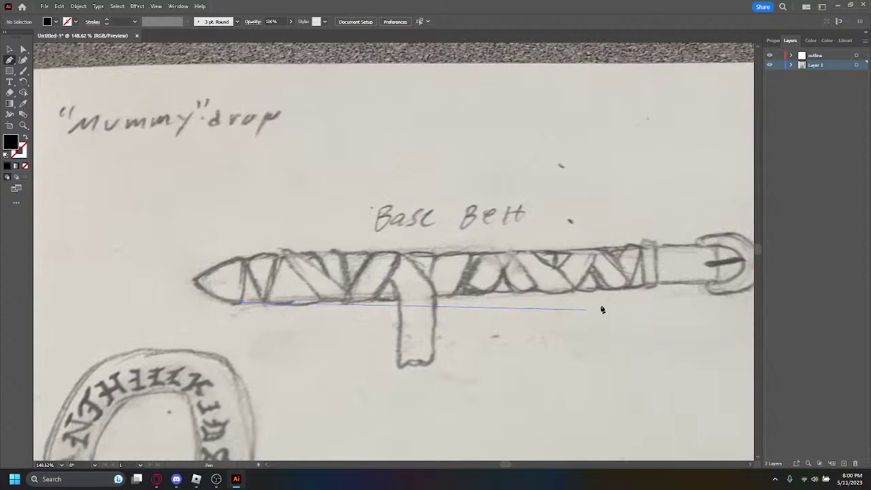
pyautogui.click(704, 287)
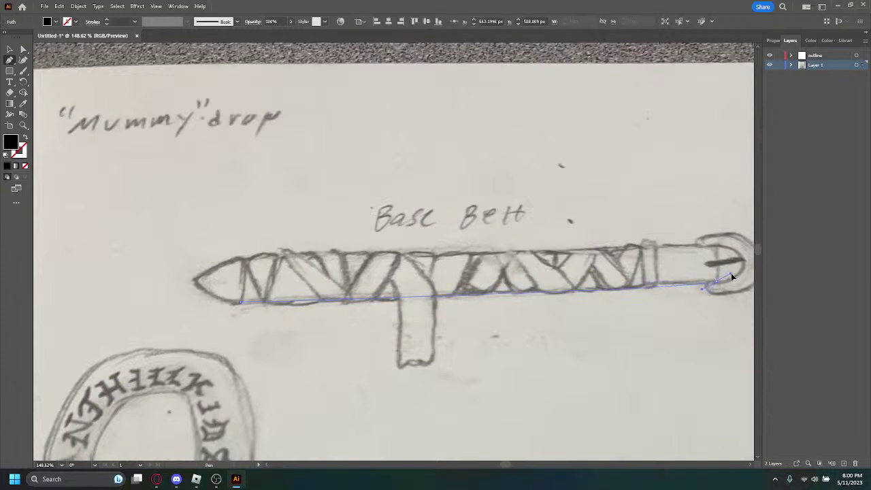
pyautogui.moveTo(732, 277); pyautogui.dragTo(737, 271)
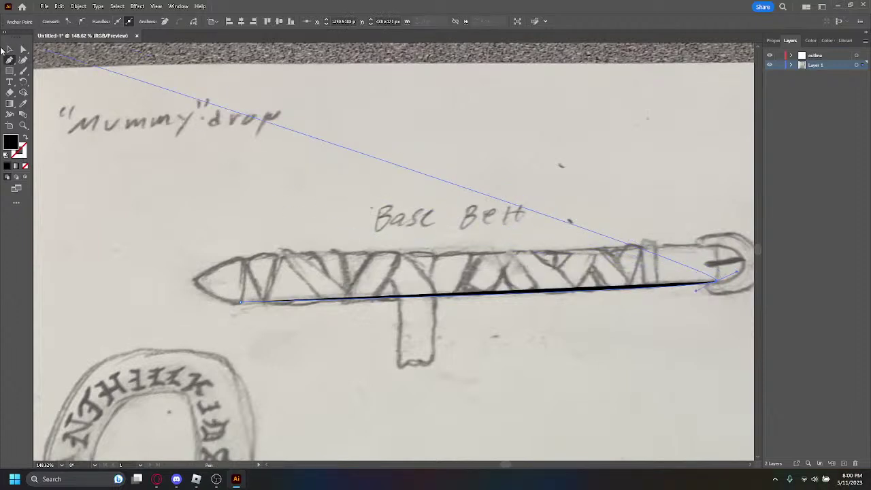
# Step: Set the stroke color of the lower-edge path to black (000000)
pyautogui.click(9, 49)
pyautogui.doubleClick(25, 154)
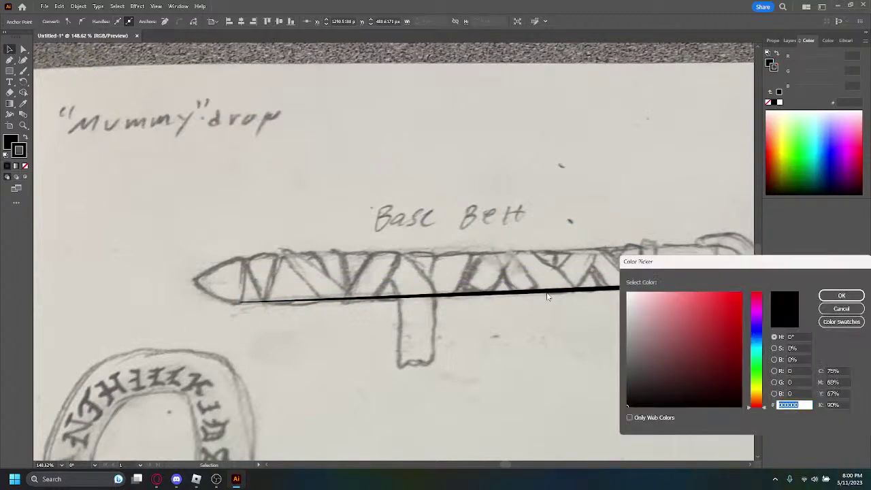
pyautogui.click(841, 295)
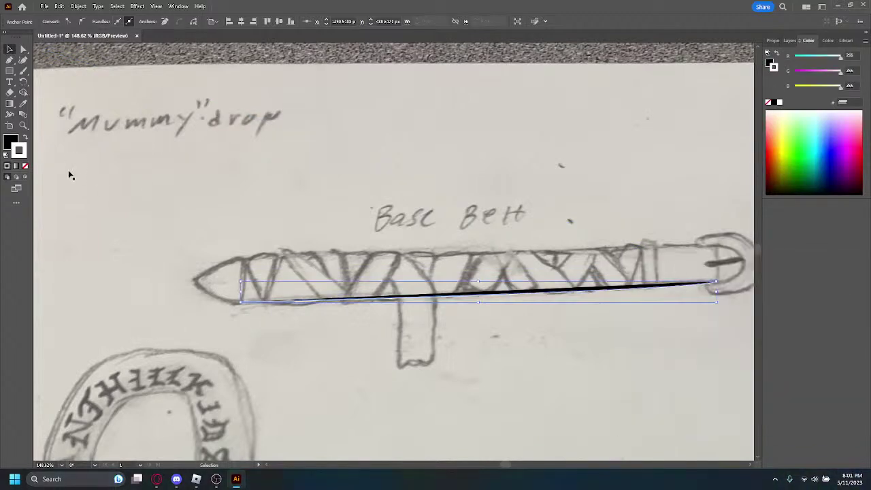
pyautogui.doubleClick(19, 148)
pyautogui.moveTo(706, 331)
pyautogui.mouseDown()
pyautogui.moveTo(696, 344)
pyautogui.moveTo(712, 406)
pyautogui.moveTo(742, 411)
pyautogui.mouseUp()
pyautogui.click(841, 295)
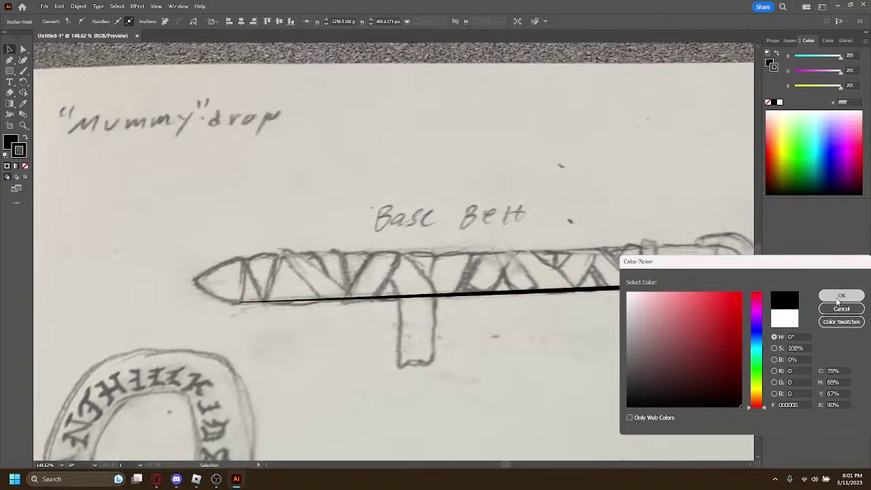
# Step: Set the fill of the belt's lower-edge path to None
pyautogui.doubleClick(7, 142)
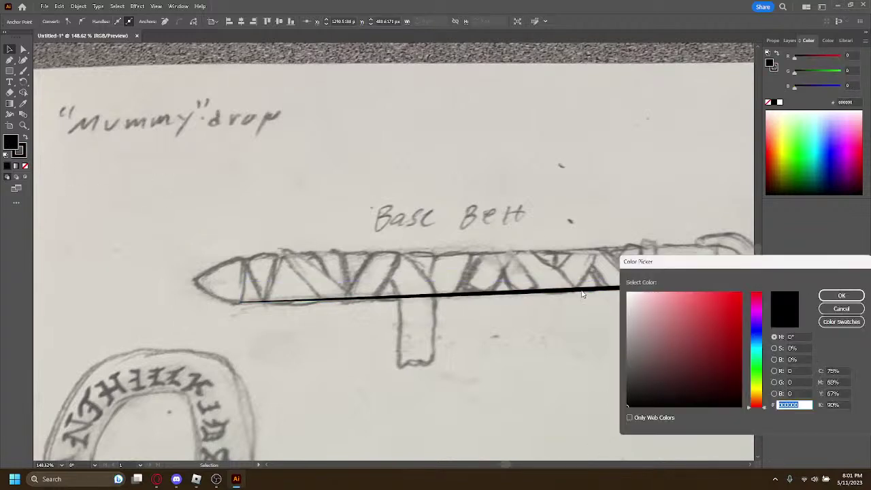
pyautogui.click(837, 309)
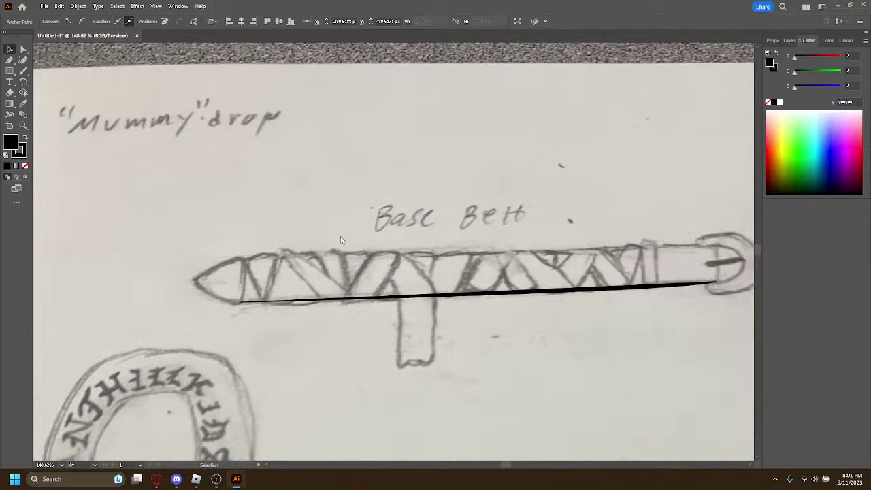
pyautogui.click(25, 166)
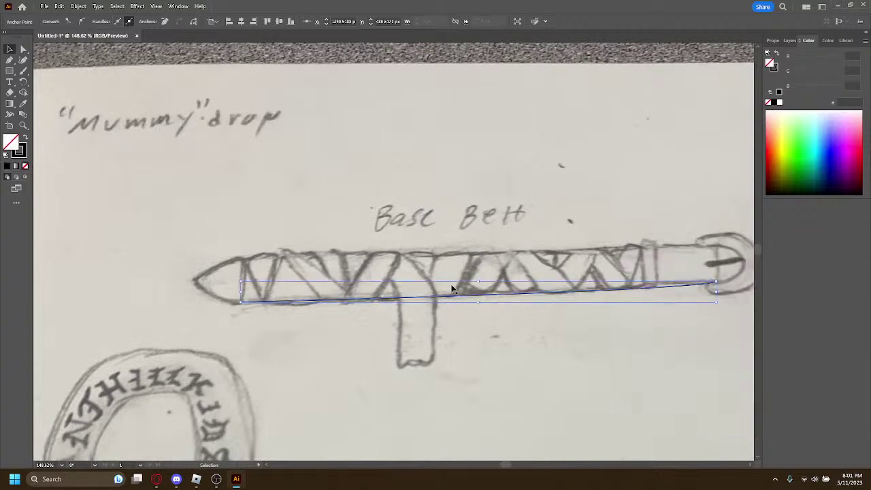
# Step: Continue the lower-edge path with the Pen tool up the buckle end and along the belt's upper edge to the pointed tip, and end the path
pyautogui.click(11, 60)
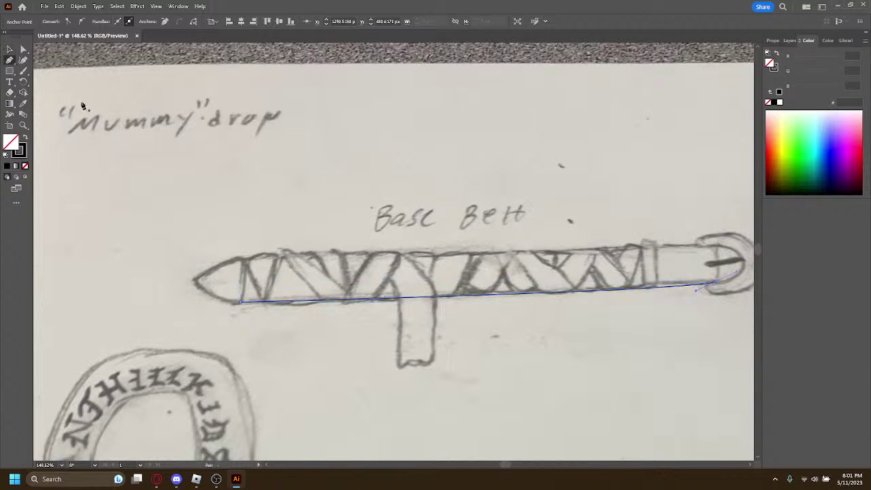
pyautogui.click(716, 282)
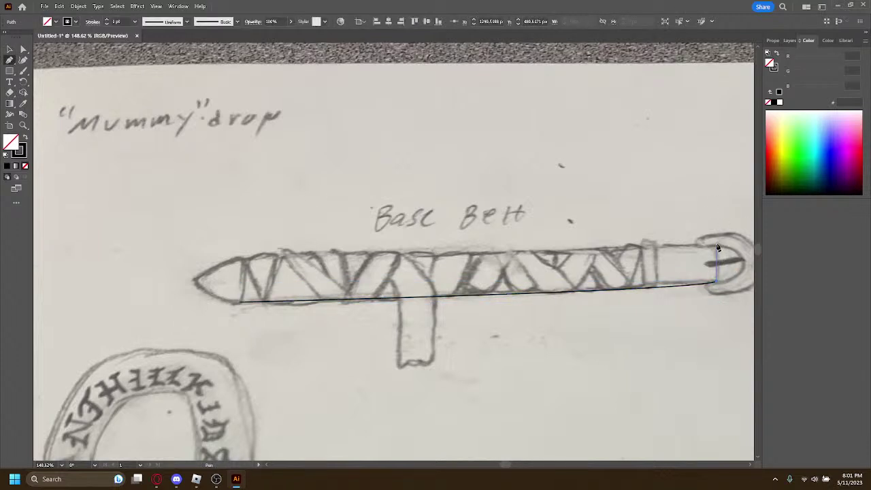
pyautogui.click(716, 244)
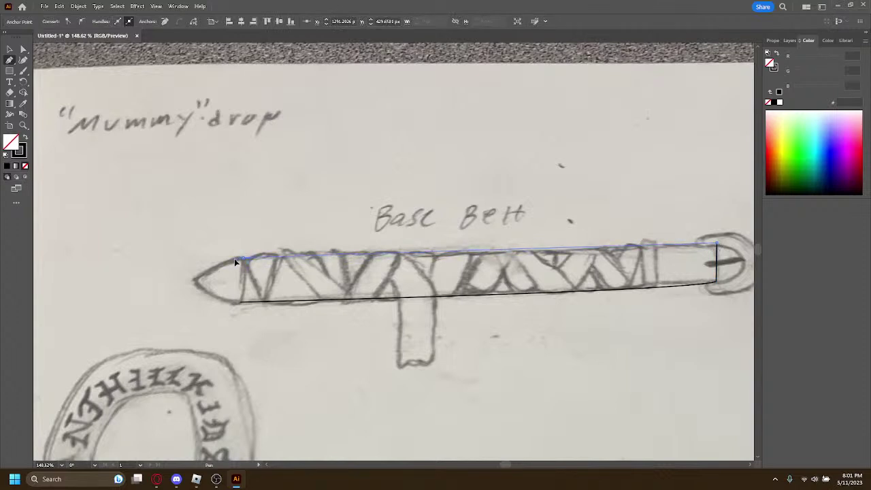
pyautogui.moveTo(231, 258)
pyautogui.mouseDown()
pyautogui.moveTo(262, 254)
pyautogui.moveTo(242, 261)
pyautogui.mouseUp()
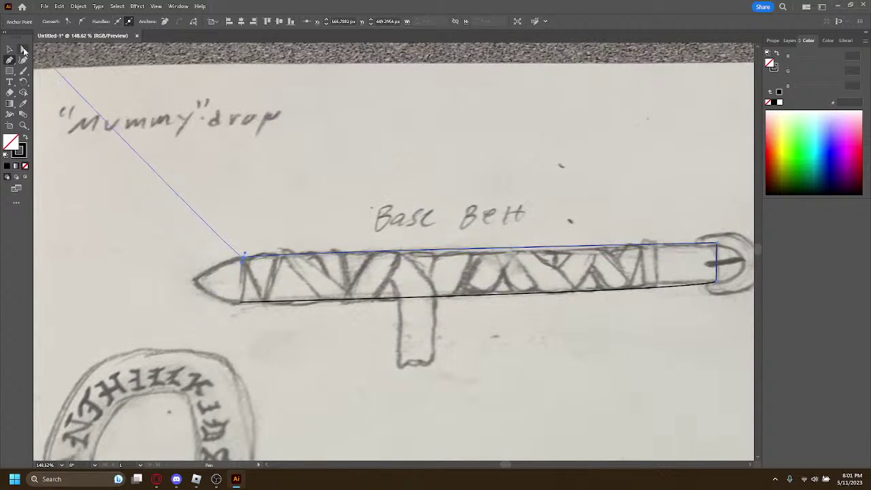
pyautogui.keyDown('ctrl'); pyautogui.click(52, 73); pyautogui.keyUp('ctrl')
pyautogui.keyDown('ctrl'); pyautogui.click(75, 130); pyautogui.keyUp('ctrl')
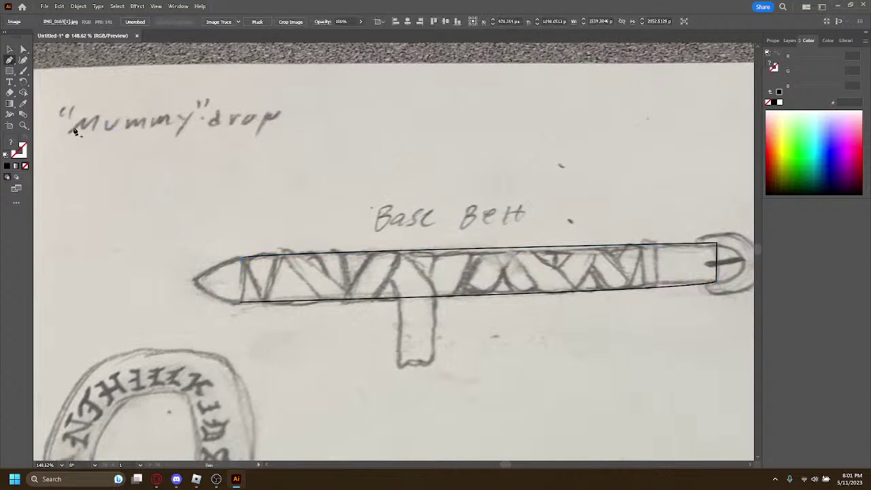
# Step: Close the Base Belt outline at the tip end with a short Pen segment between its two edges and deselect the path
pyautogui.click(243, 261)
pyautogui.click(241, 303)
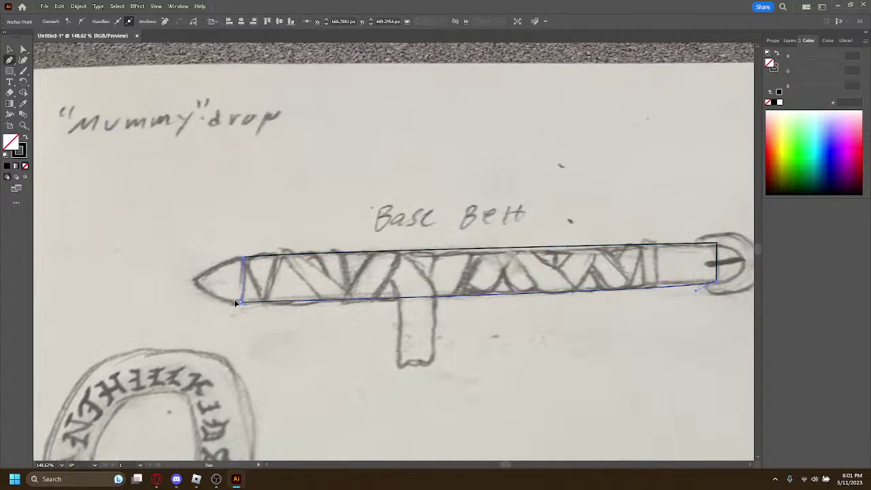
pyautogui.keyDown('ctrl'); pyautogui.click(307, 335); pyautogui.keyUp('ctrl')
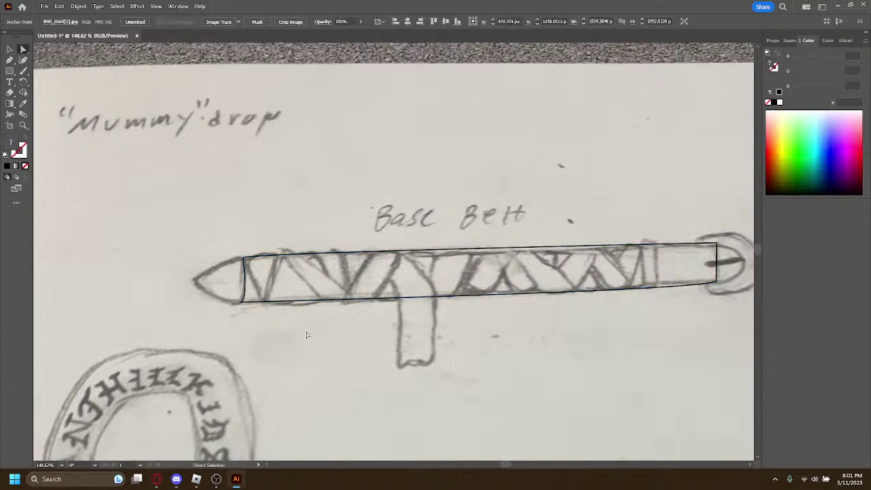
pyautogui.scroll(-2, 311, 334)
pyautogui.click(23, 125)
pyautogui.moveTo(241, 241); pyautogui.dragTo(461, 336)
pyautogui.scroll(-5, 476, 381)
pyautogui.moveTo(480, 394); pyautogui.dragTo(455, 408)
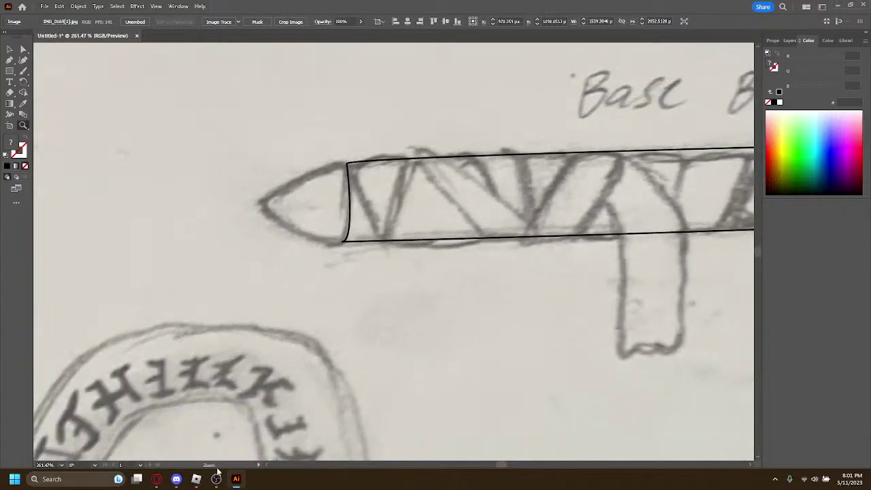
pyautogui.click(198, 479)
pyautogui.click(349, 337)
pyautogui.click(354, 332)
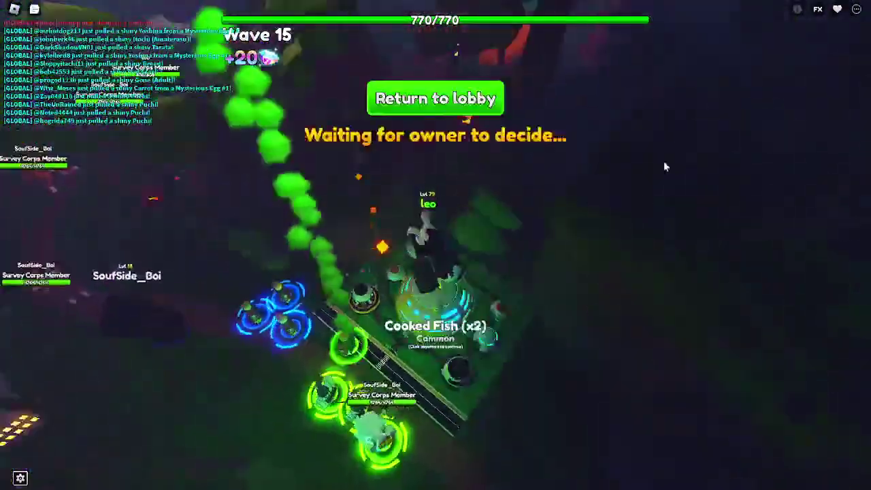
pyautogui.rightClick(719, 120)
pyautogui.rightClick(756, 225)
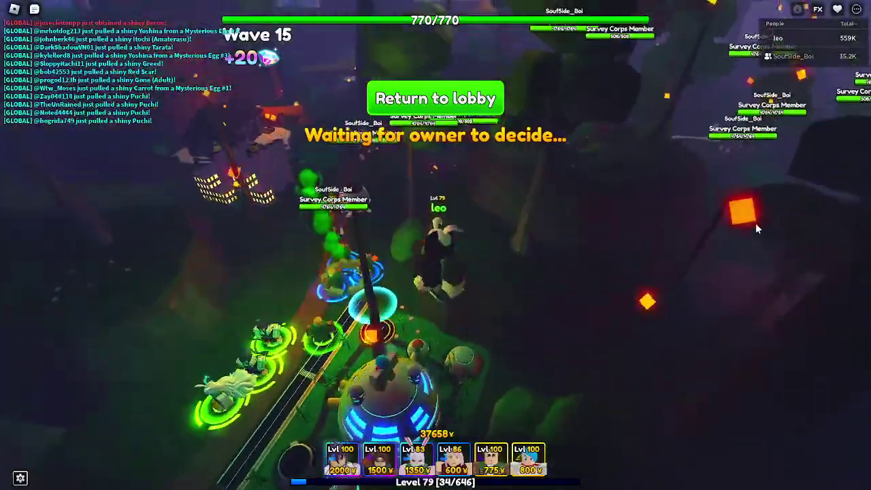
pyautogui.rightClick(673, 218)
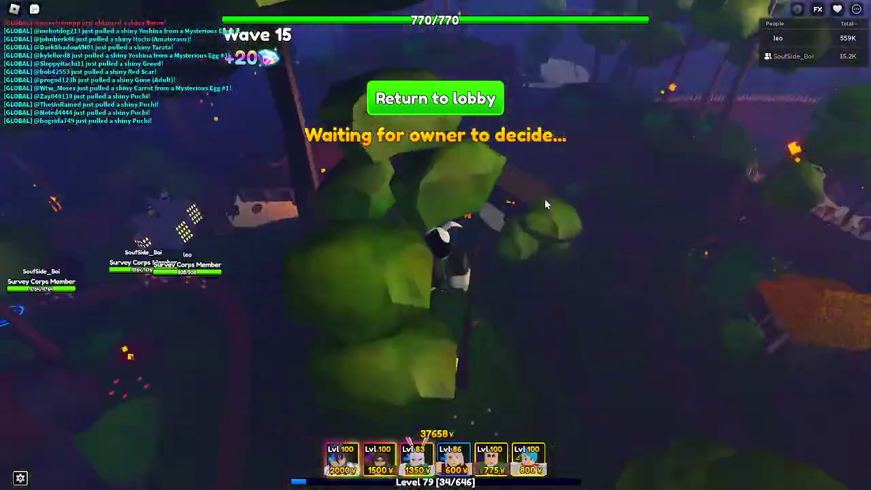
pyautogui.rightClick(544, 199)
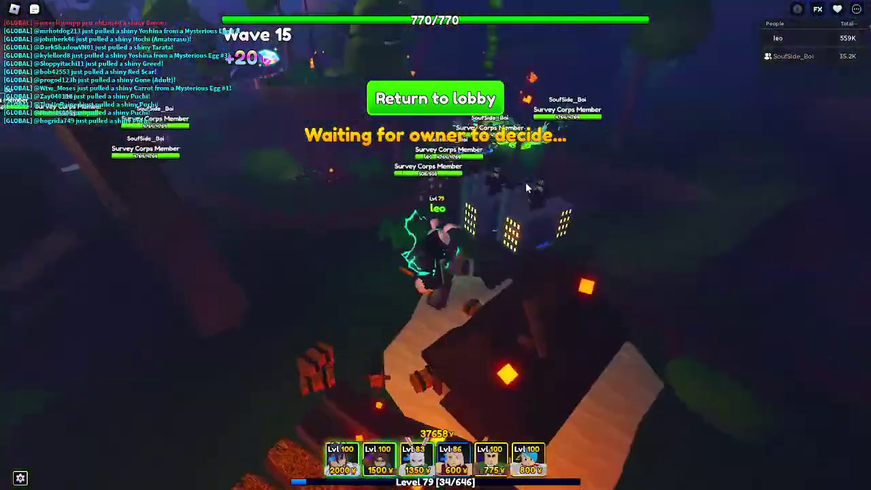
pyautogui.press('super+Tab')
pyautogui.click(462, 136)
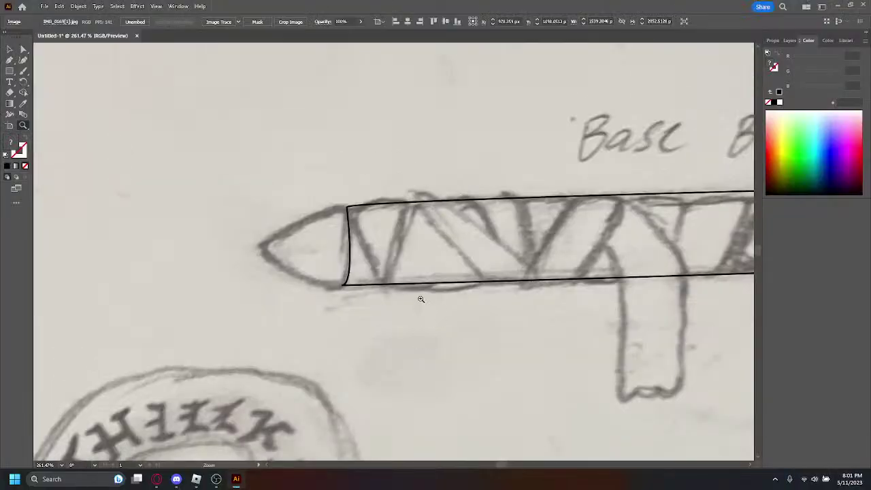
# Step: Toggle the visibility of Layer 1 to check which layer holds the traced paths, and make the outline layer active
pyautogui.scroll(-1, 422, 306)
pyautogui.hscroll(2, 500, 465)
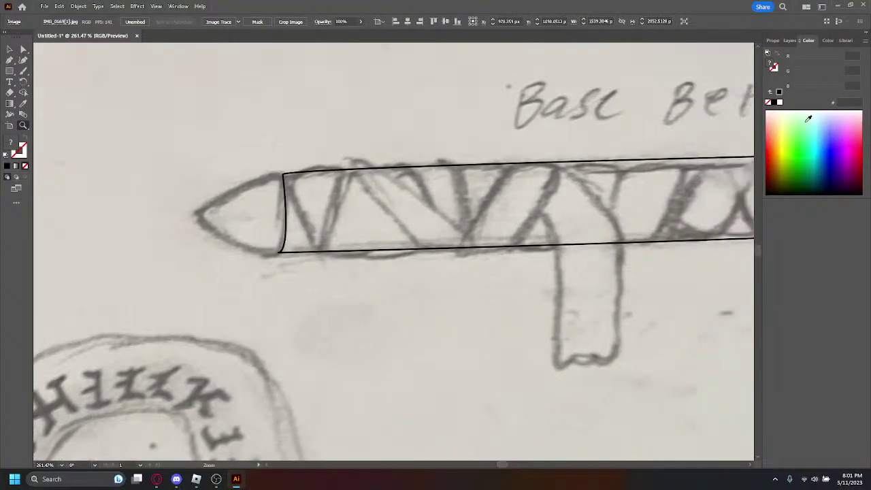
pyautogui.click(788, 40)
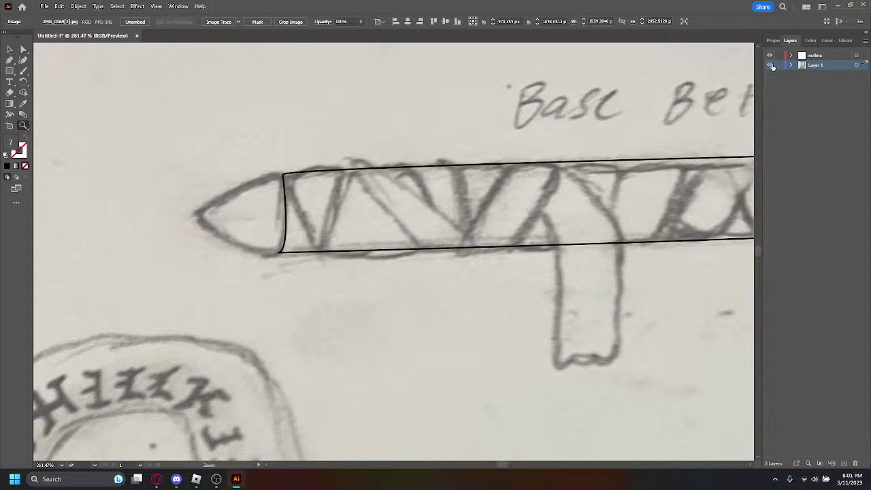
pyautogui.click(771, 65)
pyautogui.click(772, 65)
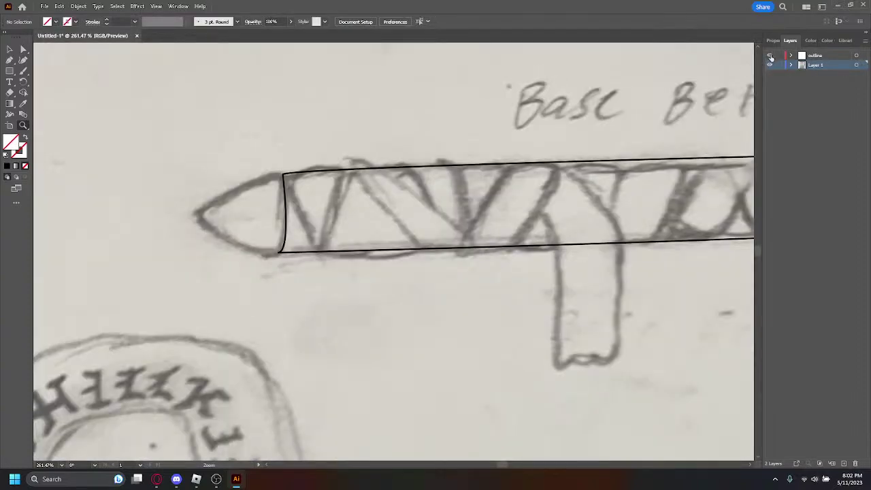
pyautogui.click(812, 56)
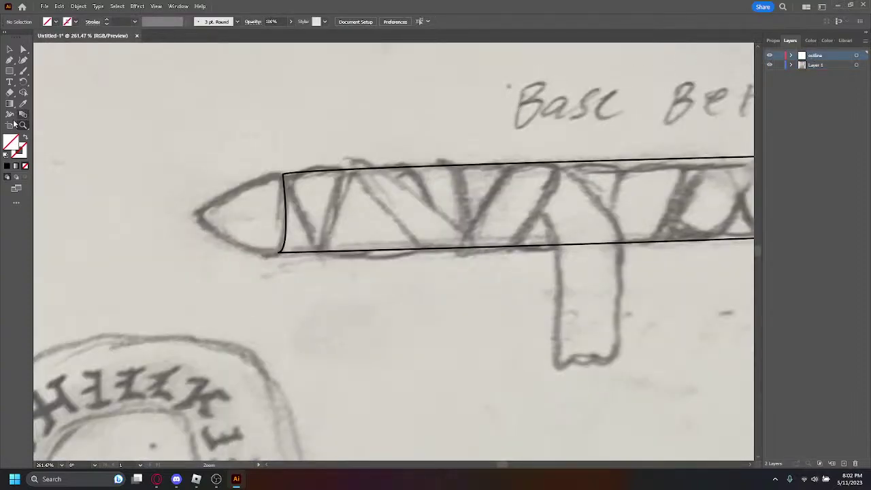
# Step: Undo the traced belt outline segment by segment to clear the misplaced paths from the sketch
pyautogui.hotkey('ctrl', 'z')
pyautogui.hotkey('ctrl', 'a')
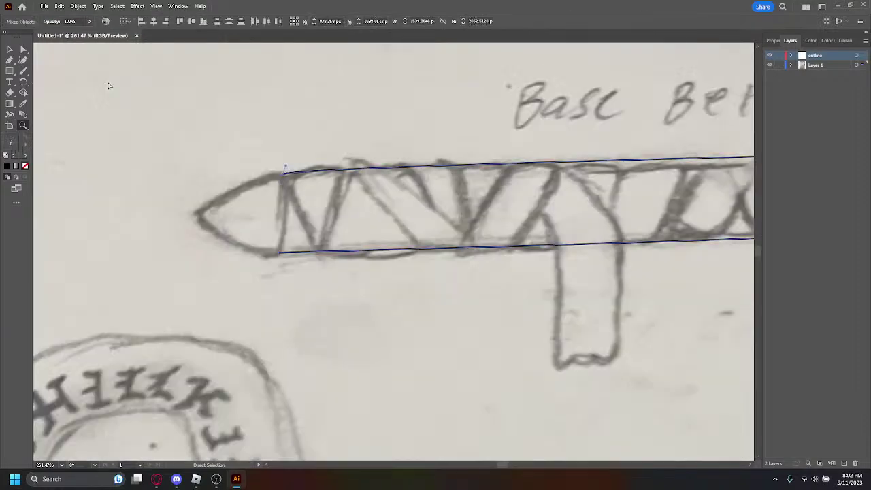
pyautogui.hotkey('ctrl', 'z')
pyautogui.hotkey('ctrl', 'z')
pyautogui.hotkey('ctrl', 'z')
pyautogui.hotkey('ctrl', 'z')
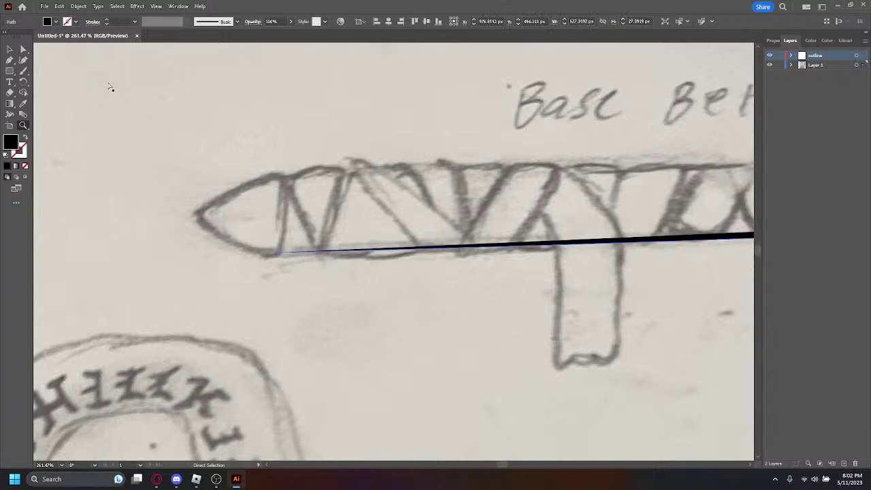
# Step: Set the stroke color to black and the fill to none for the new outline paths
pyautogui.doubleClick(20, 149)
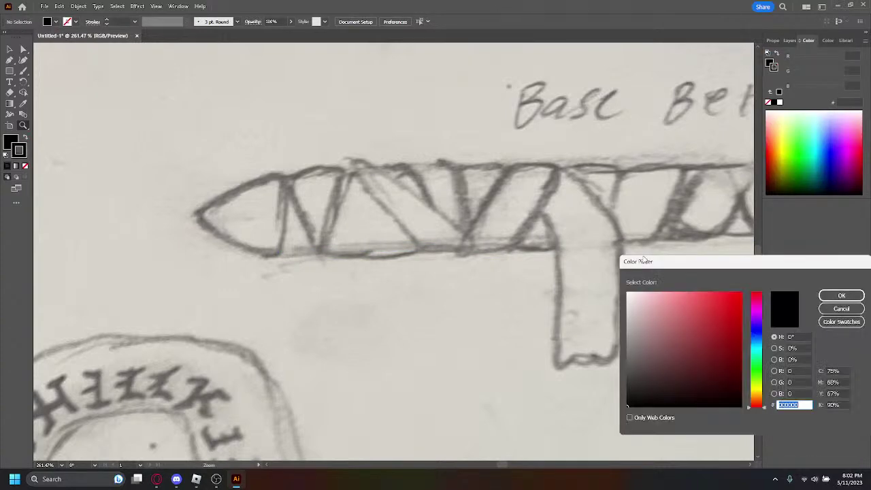
pyautogui.moveTo(644, 353); pyautogui.dragTo(618, 410)
pyautogui.click(842, 296)
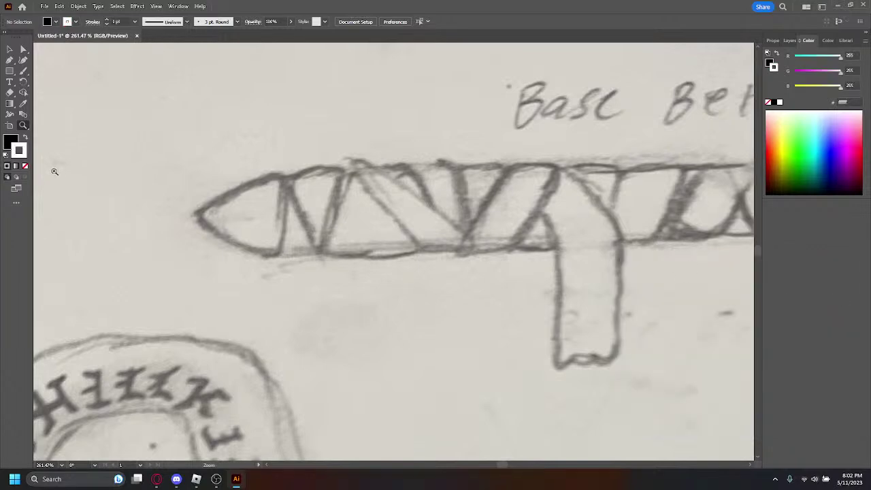
pyautogui.doubleClick(18, 149)
pyautogui.click(841, 294)
pyautogui.doubleClick(9, 143)
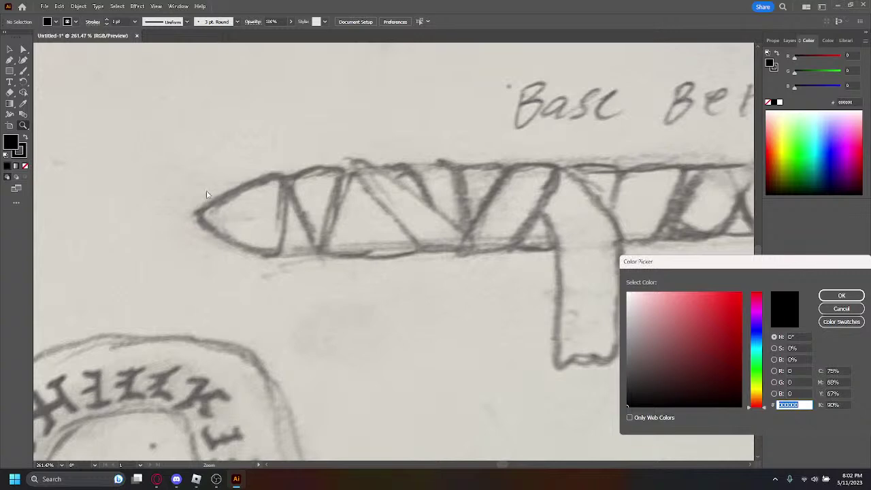
pyautogui.press('Return')
pyautogui.click(25, 165)
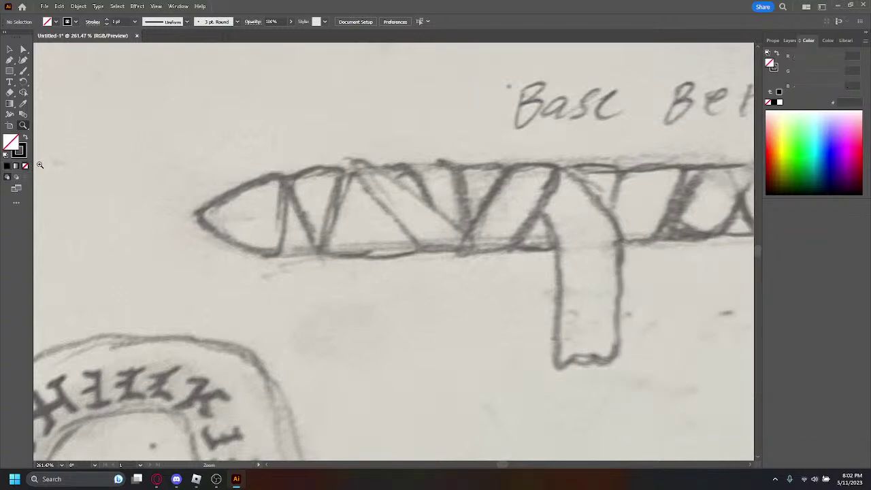
# Step: Trace the lower edge of the Base Belt with the Pen tool on the outline layer, from the tip's base to the buckle
pyautogui.scroll(-5, 468, 242)
pyautogui.scroll(2, 468, 242)
pyautogui.scroll(-1, 468, 242)
pyautogui.moveTo(503, 466); pyautogui.dragTo(504, 467)
pyautogui.hotkey('ctrl', '-')
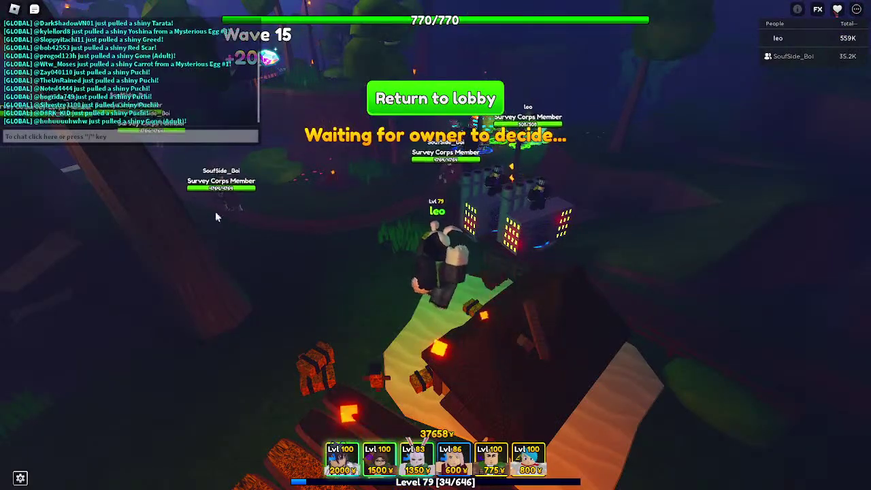
pyautogui.press('super+Tab')
pyautogui.click(446, 140)
pyautogui.scroll(2, 203, 240)
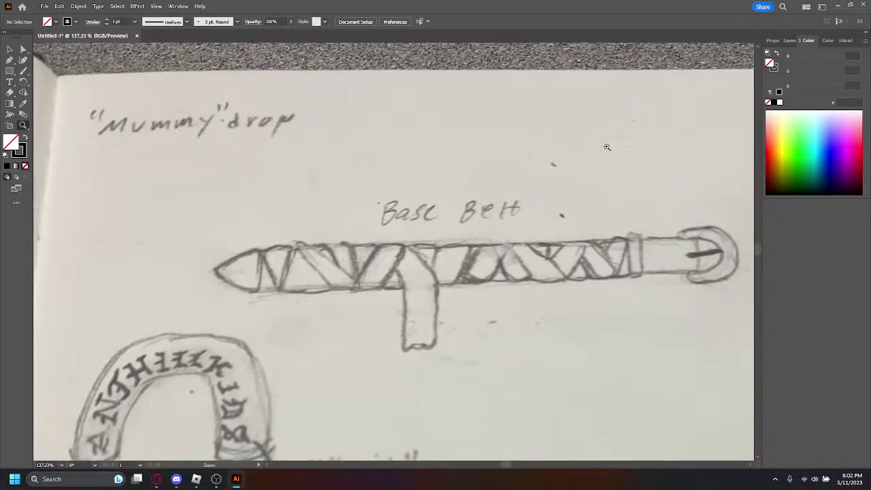
pyautogui.click(795, 40)
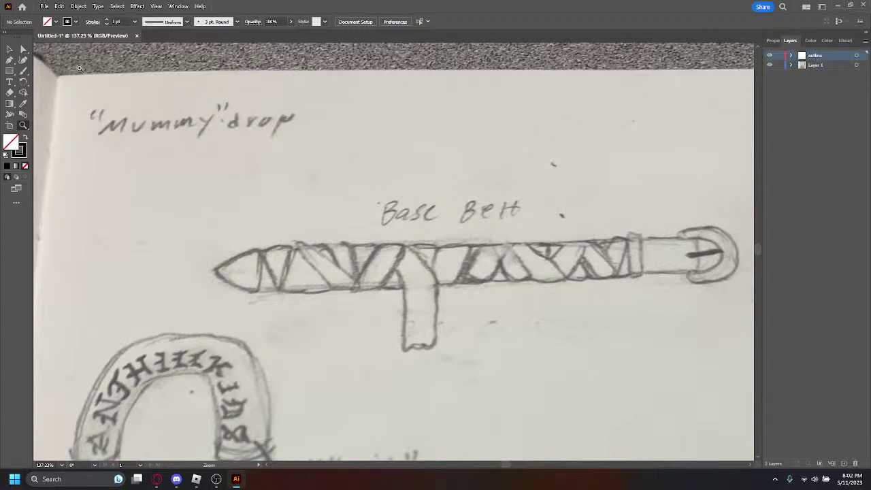
pyautogui.click(10, 60)
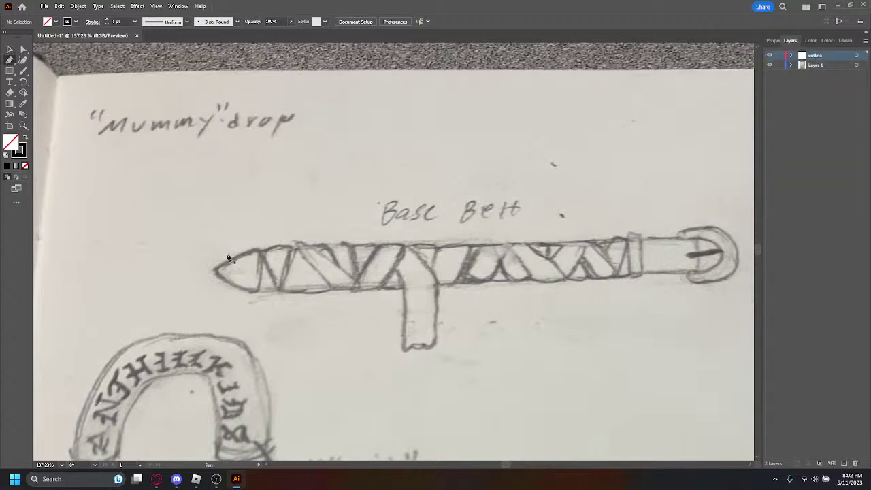
pyautogui.click(258, 291)
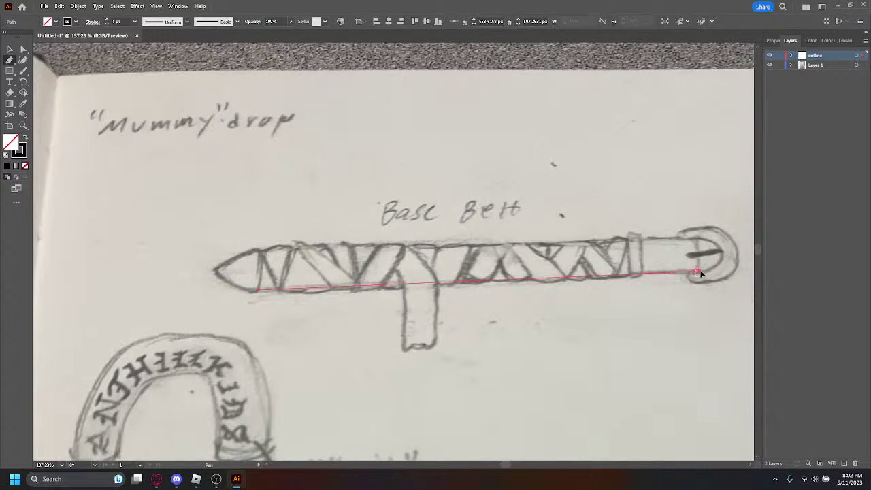
pyautogui.moveTo(701, 273); pyautogui.dragTo(746, 260)
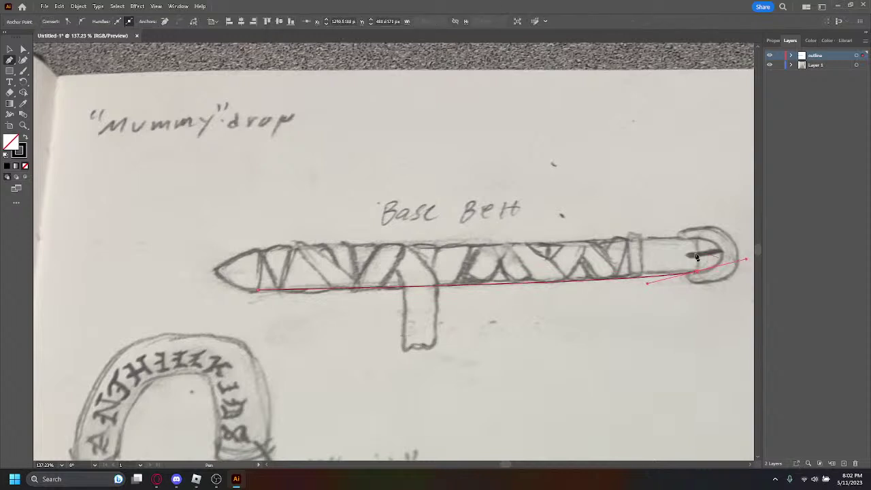
pyautogui.click(629, 238)
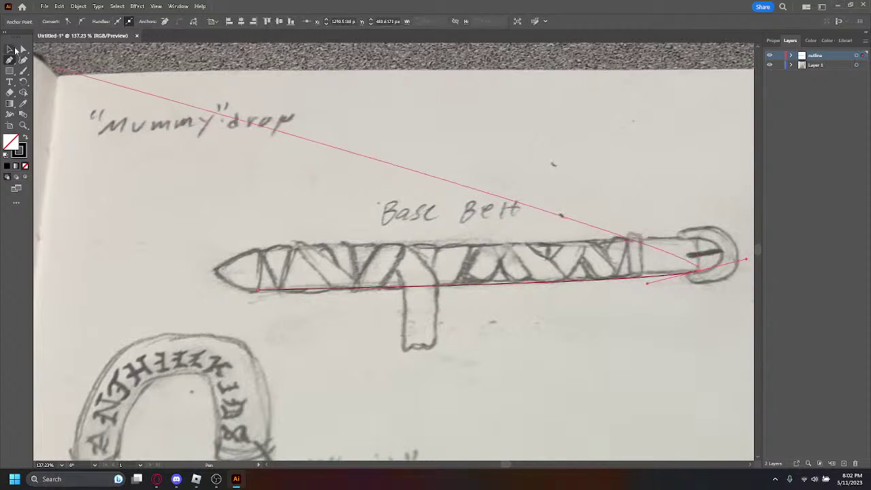
pyautogui.click(11, 60)
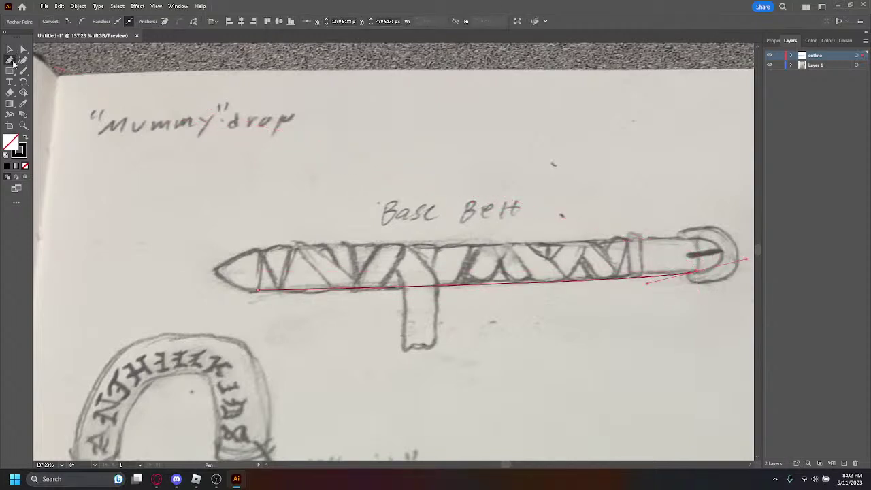
# Step: Continue the outline with a short upright segment at the buckle end up to the belt's upper edge, and deselect it
pyautogui.click(697, 272)
pyautogui.click(694, 240)
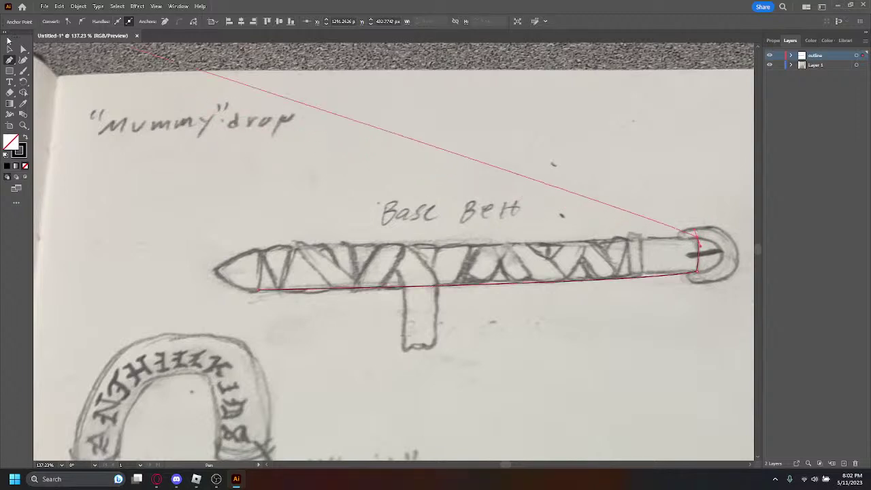
pyautogui.press('v')
pyautogui.click(88, 80)
# Step: Trace the belt's upper edge with the Pen tool from the buckle end back to the base of the pointed tip
pyautogui.click(10, 61)
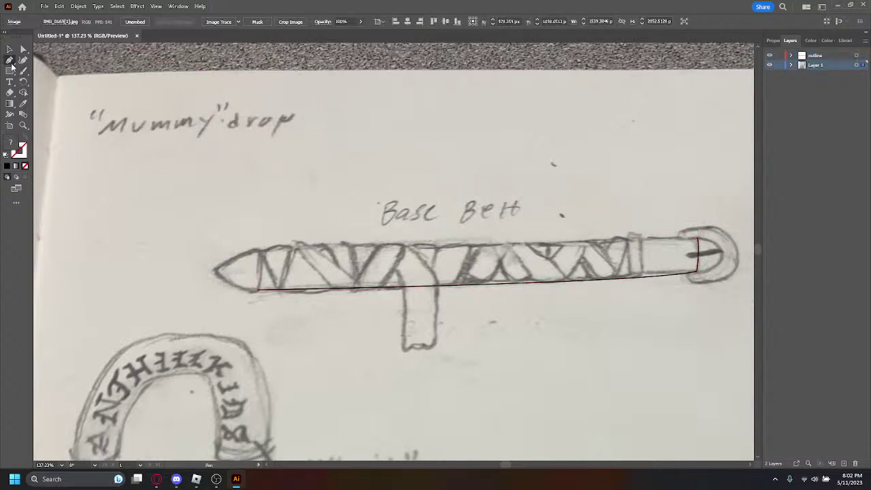
pyautogui.click(696, 238)
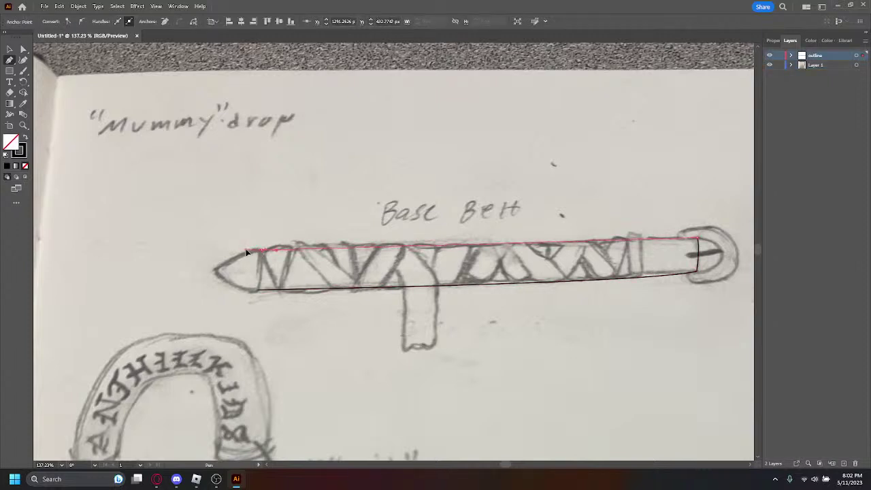
pyautogui.moveTo(244, 249); pyautogui.dragTo(244, 252)
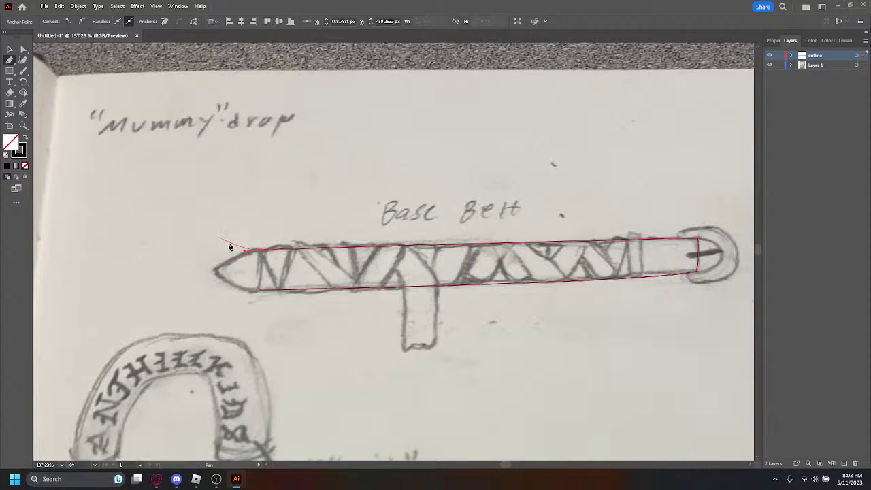
# Step: Close the belt outline at the tip end, deselect it, and check it by toggling the outline layer's visibility
pyautogui.click(9, 50)
pyautogui.click(10, 60)
pyautogui.click(256, 292)
pyautogui.click(23, 49)
pyautogui.click(169, 274)
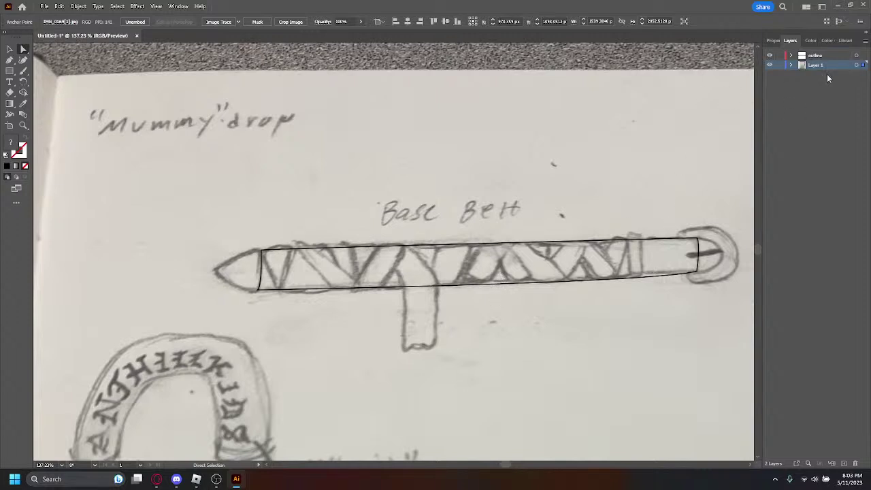
pyautogui.click(769, 55)
pyautogui.click(769, 55)
# Step: Try to trace the upper curve of the belt's pointed tip from the outline's corner to the point with the Pen tool
pyautogui.click(24, 125)
pyautogui.moveTo(219, 282); pyautogui.dragTo(358, 365)
pyautogui.click(9, 59)
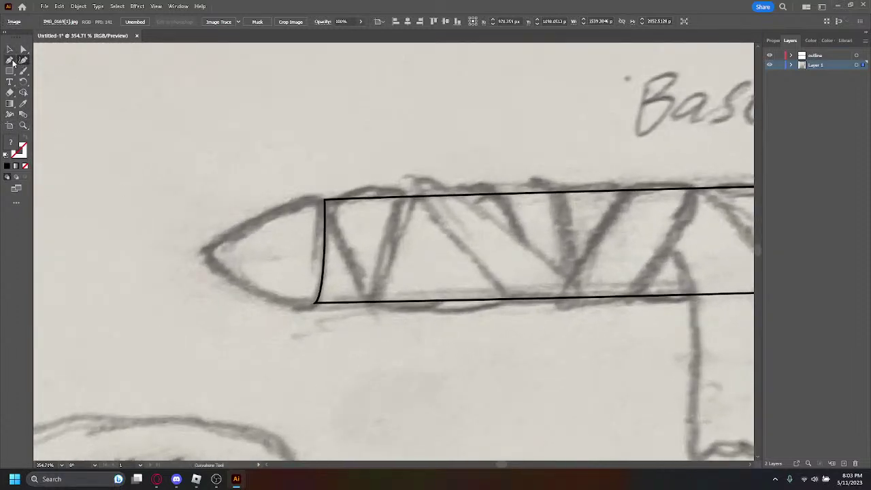
pyautogui.click(323, 198)
pyautogui.moveTo(208, 247)
pyautogui.mouseDown()
pyautogui.moveTo(213, 260)
pyautogui.moveTo(187, 294)
pyautogui.moveTo(90, 315)
pyautogui.moveTo(116, 316)
pyautogui.mouseUp()
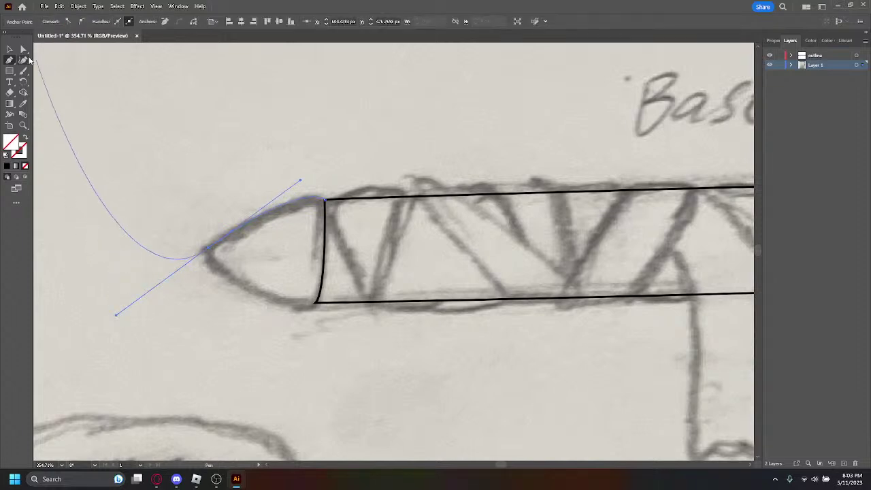
pyautogui.click(23, 50)
pyautogui.click(96, 166)
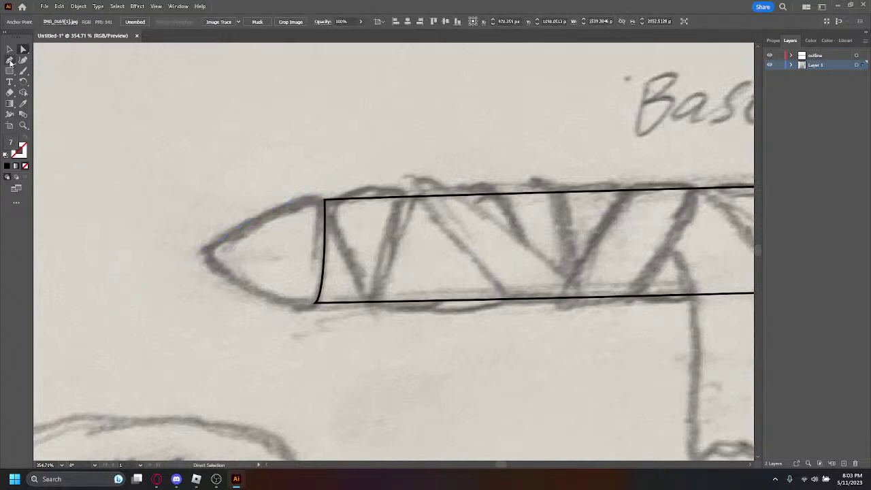
# Step: Undo the curve traced on the belt's pointed tip
pyautogui.hotkey('ctrl', 'z')
pyautogui.hotkey('ctrl', 'z')
pyautogui.hotkey('ctrl', 'z')
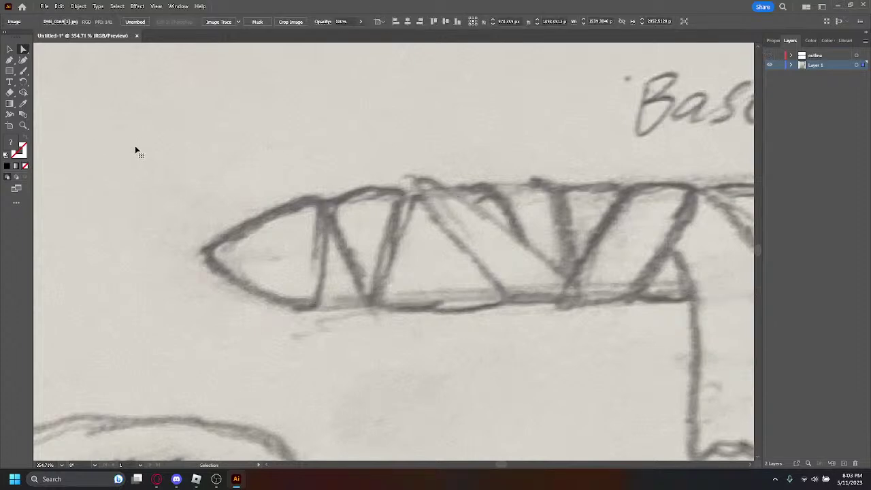
# Step: Try to trace the upper curve of the belt's pointed tip with the Pen tool, ending at the point
pyautogui.keyDown('shift'); pyautogui.click(135, 150); pyautogui.keyUp('shift')
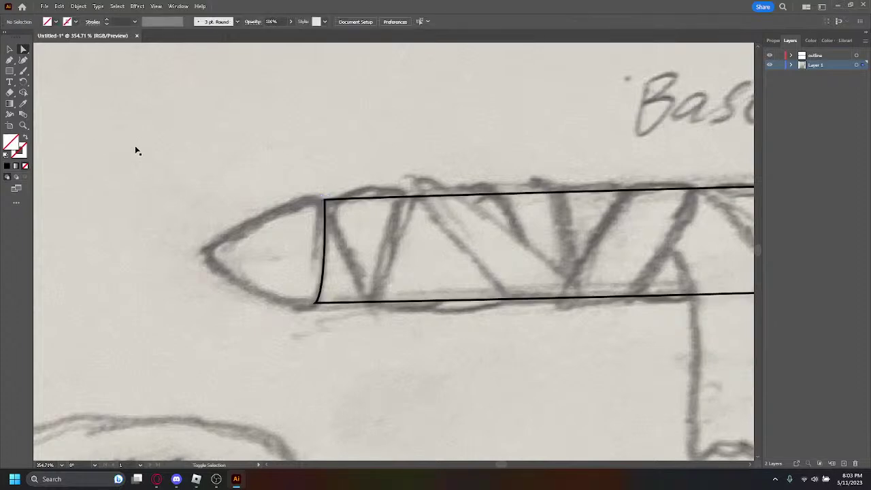
pyautogui.press('p')
pyautogui.click(208, 254)
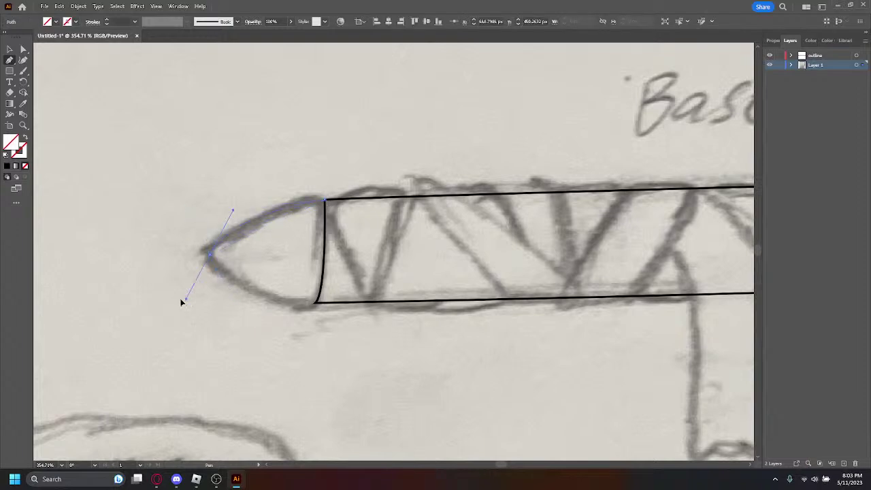
pyautogui.moveTo(102, 320); pyautogui.dragTo(127, 323)
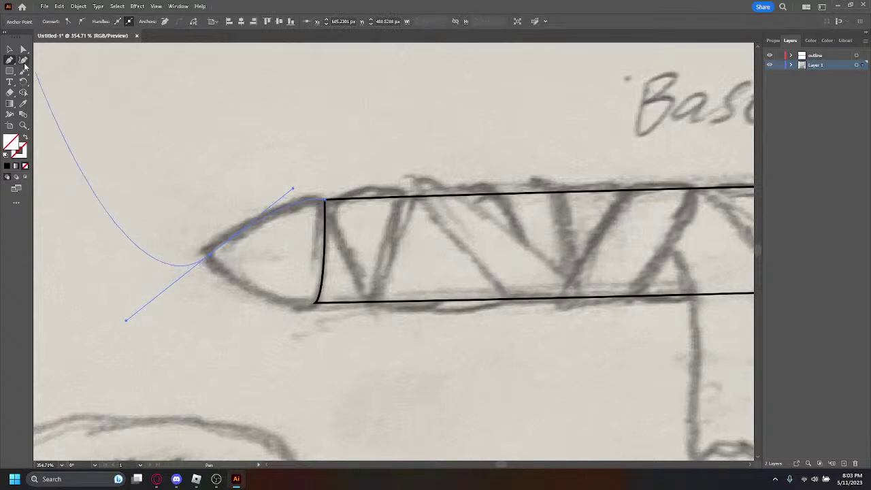
pyautogui.click(24, 51)
pyautogui.click(79, 95)
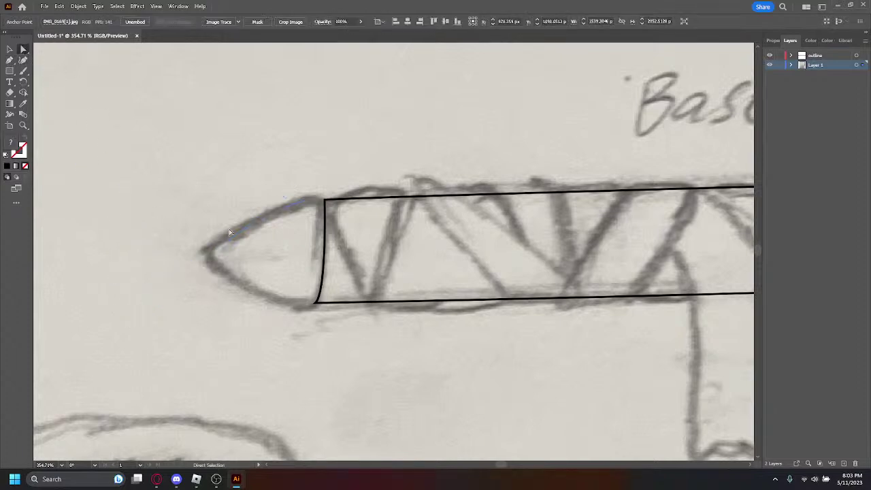
pyautogui.moveTo(225, 194); pyautogui.dragTo(277, 266)
pyautogui.hotkey('ctrl', 'z')
# Step: Try to trace the tip's upper curve again with the Pen tool on the outline layer
pyautogui.click(821, 57)
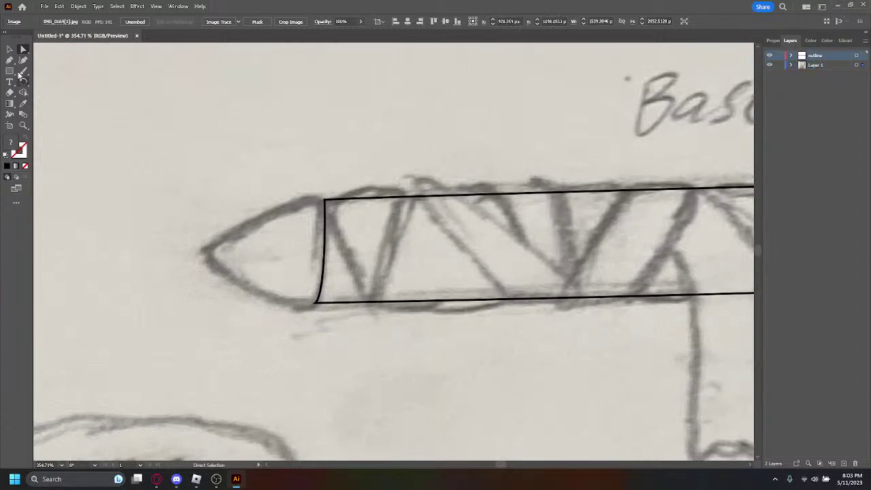
pyautogui.press('p')
pyautogui.click(324, 202)
pyautogui.moveTo(163, 291); pyautogui.dragTo(117, 314)
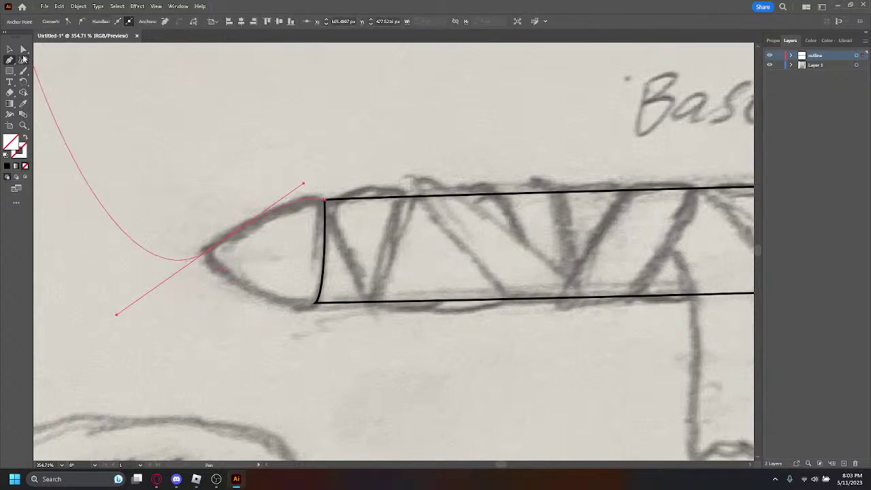
pyautogui.click(23, 51)
pyautogui.click(114, 173)
pyautogui.click(9, 62)
pyautogui.moveTo(169, 133); pyautogui.dragTo(306, 208)
pyautogui.hotkey('ctrl', 'z')
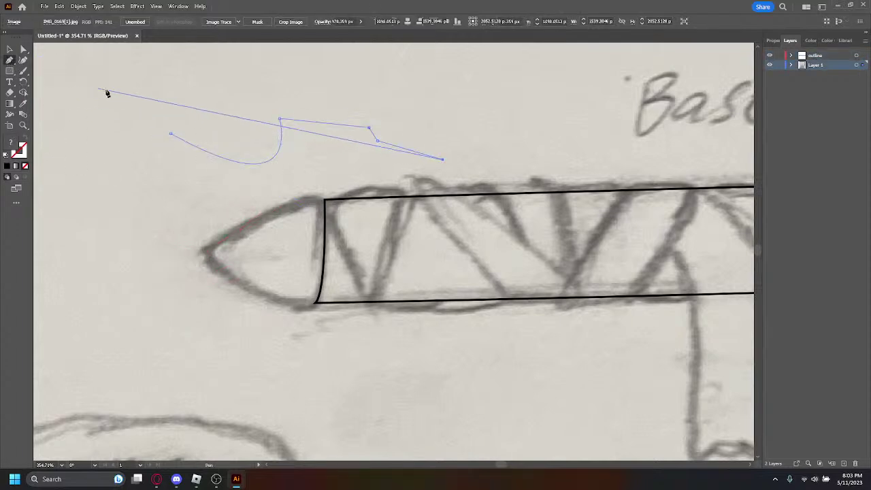
# Step: Try drawing freehand test paths in the empty area above the belt's tip with the outline layer active
pyautogui.click(23, 49)
pyautogui.click(91, 98)
pyautogui.moveTo(181, 91)
pyautogui.mouseDown()
pyautogui.moveTo(436, 185)
pyautogui.moveTo(279, 129)
pyautogui.mouseUp()
pyautogui.hotkey('ctrl', 'z')
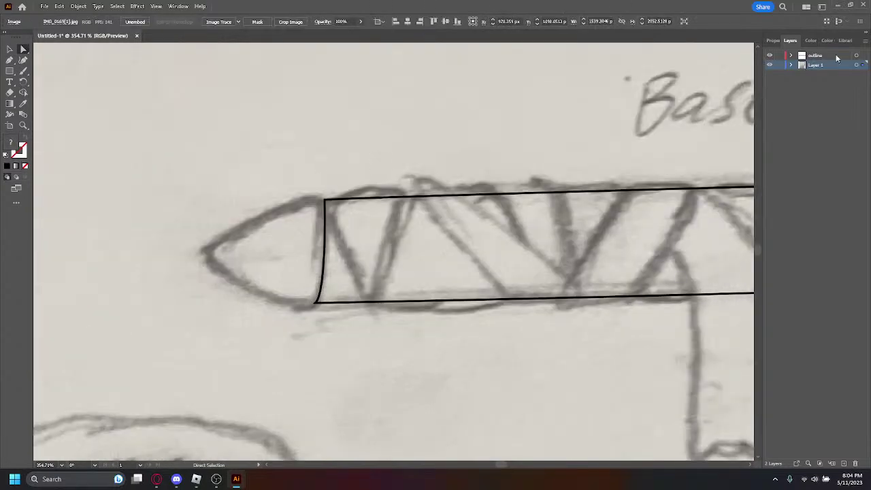
pyautogui.click(834, 57)
pyautogui.moveTo(212, 135)
pyautogui.mouseDown()
pyautogui.moveTo(302, 169)
pyautogui.moveTo(329, 174)
pyautogui.moveTo(330, 151)
pyautogui.moveTo(411, 177)
pyautogui.mouseUp()
pyautogui.hotkey('ctrl', 'z')
pyautogui.hotkey('ctrl', 'z')
pyautogui.hotkey('ctrl', 'z')
pyautogui.moveTo(247, 132); pyautogui.dragTo(331, 150)
pyautogui.hotkey('ctrl', 'z')
pyautogui.click(326, 148)
pyautogui.click(10, 49)
pyautogui.doubleClick(8, 147)
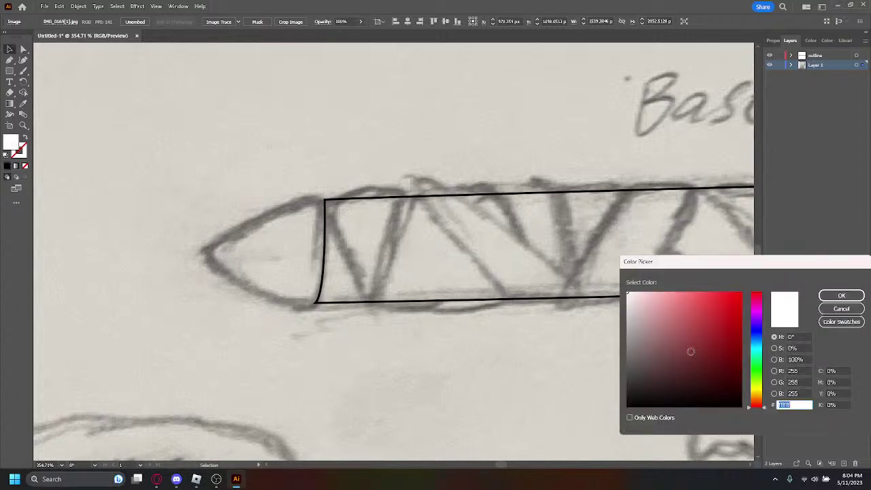
pyautogui.moveTo(690, 351); pyautogui.dragTo(612, 256)
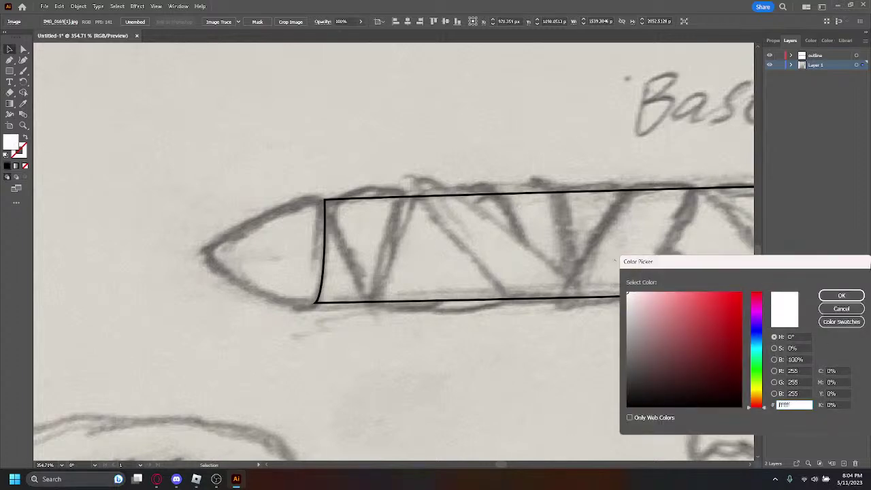
pyautogui.click(853, 311)
pyautogui.doubleClick(14, 145)
pyautogui.press('Escape')
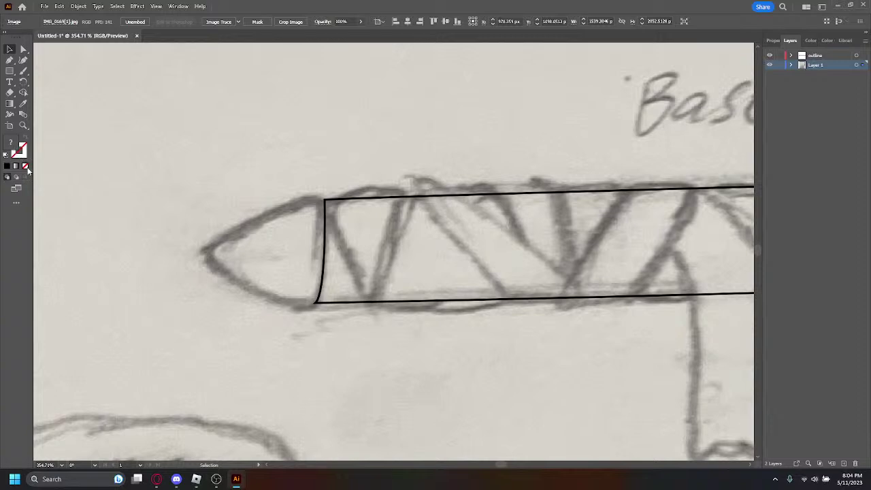
# Step: Try black, a gradient and no colour as the fill, and pick black for the stroke
pyautogui.click(7, 167)
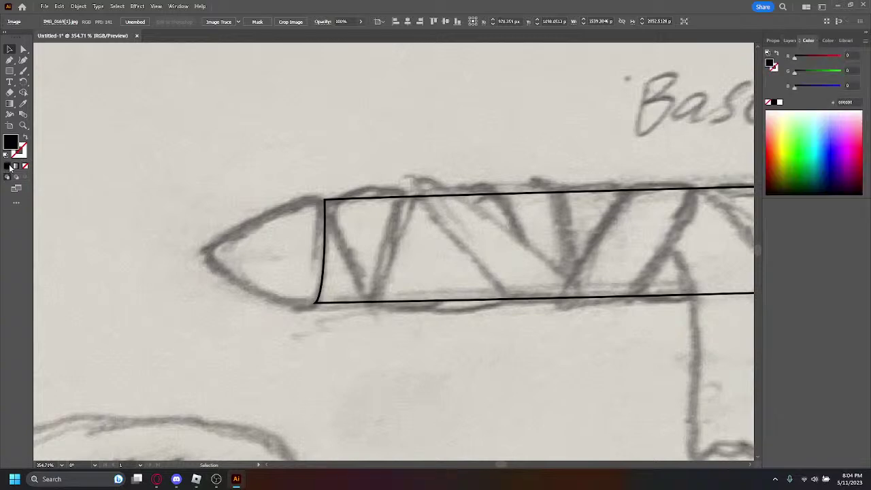
pyautogui.click(17, 166)
pyautogui.click(26, 167)
pyautogui.click(25, 152)
pyautogui.doubleClick(25, 152)
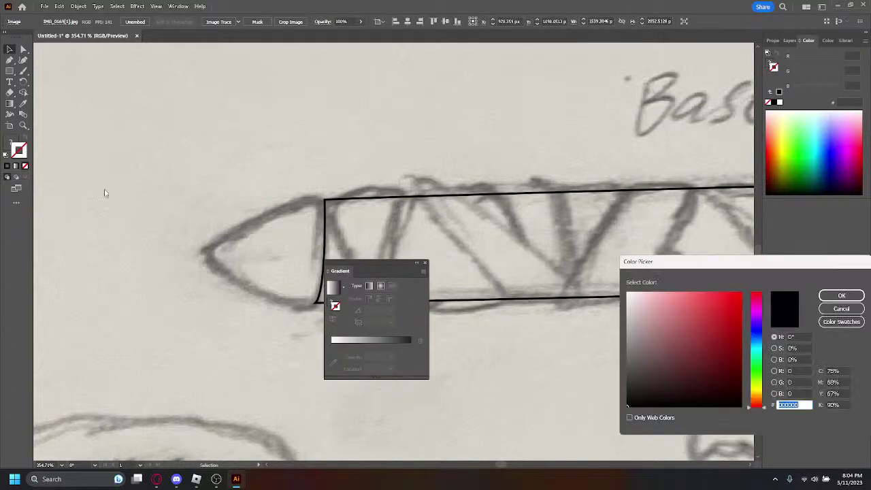
pyautogui.moveTo(716, 330); pyautogui.dragTo(590, 434)
pyautogui.click(842, 296)
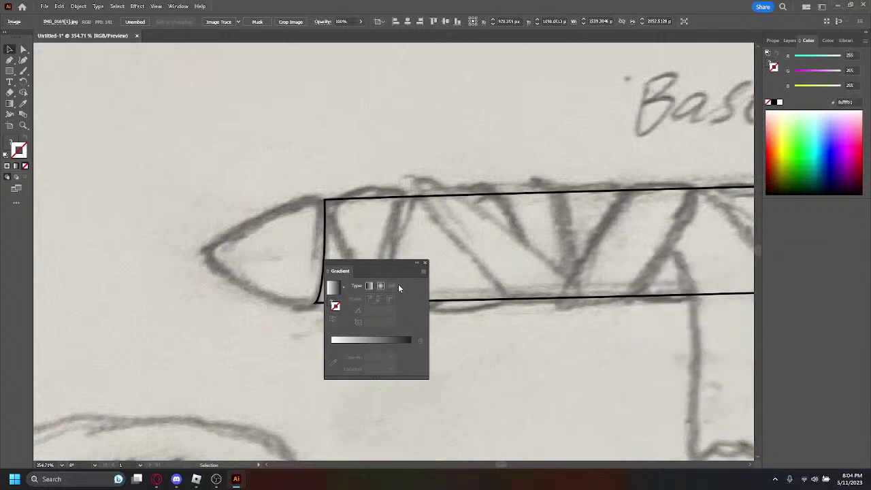
pyautogui.click(425, 263)
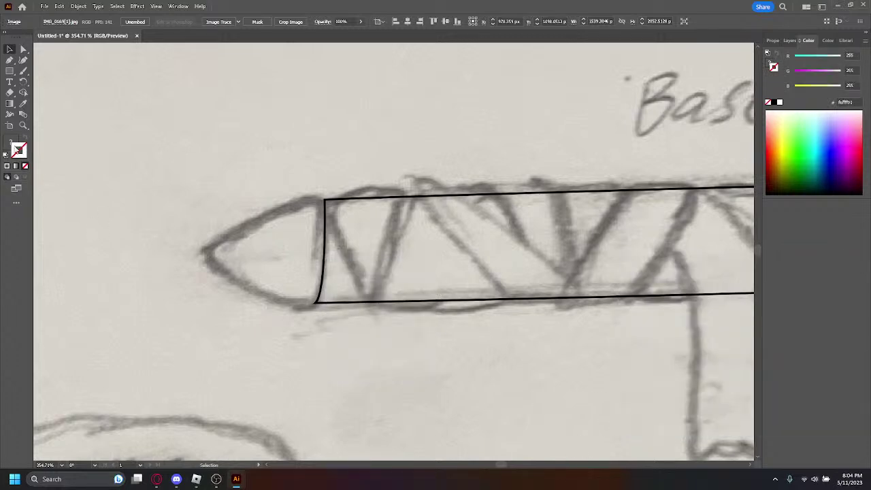
pyautogui.doubleClick(20, 151)
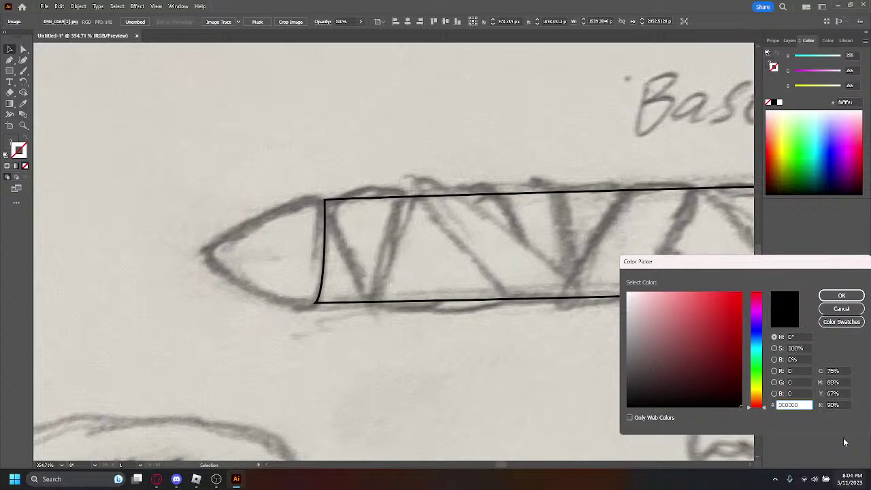
pyautogui.click(841, 308)
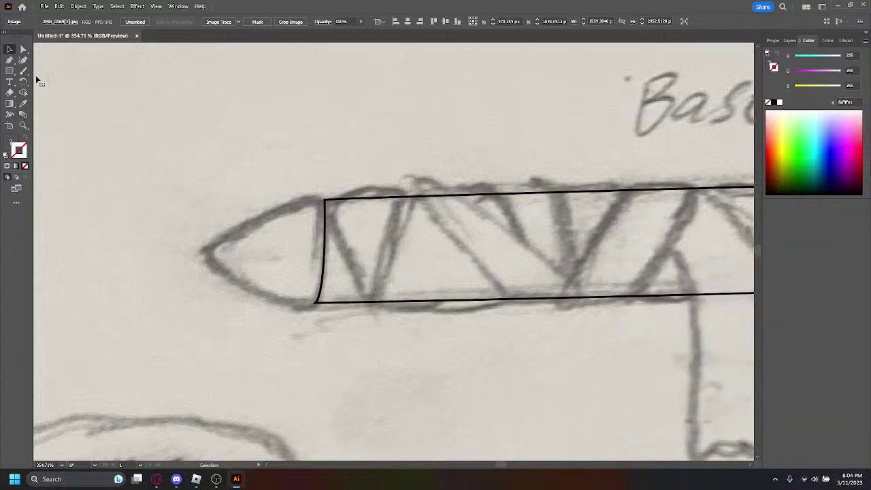
# Step: Draw a short straight test line above the belt's tip, try a stroke colour on it, and set its fill to none
pyautogui.click(11, 60)
pyautogui.doubleClick(21, 151)
pyautogui.click(842, 309)
pyautogui.click(239, 130)
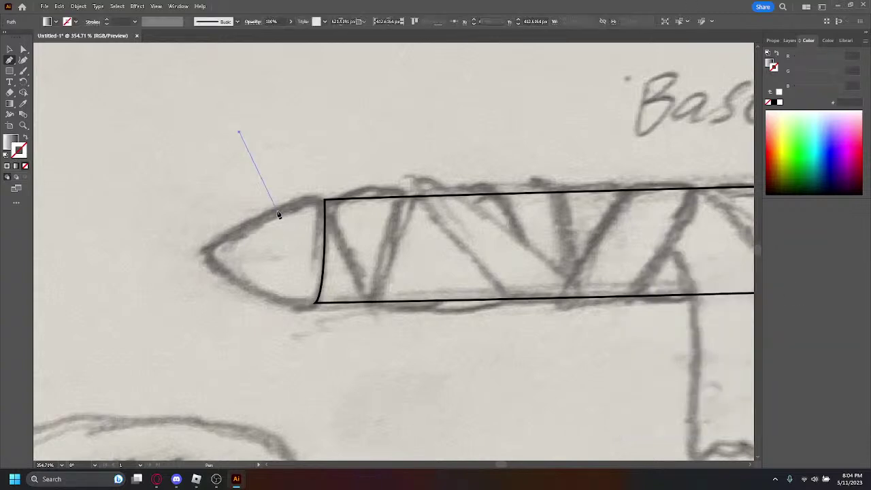
pyautogui.click(275, 208)
pyautogui.doubleClick(19, 151)
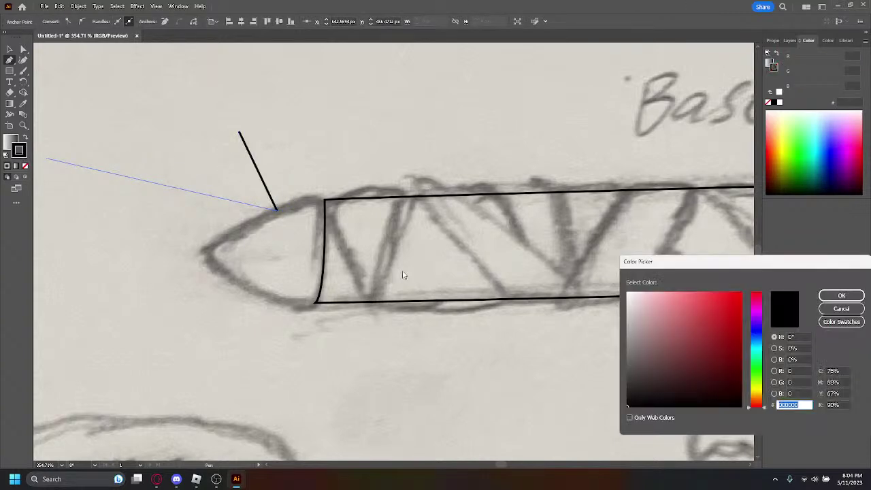
pyautogui.click(787, 297)
pyautogui.click(8, 143)
pyautogui.click(25, 166)
# Step: Delete the test line above the belt's tip
pyautogui.click(9, 49)
pyautogui.click(255, 153)
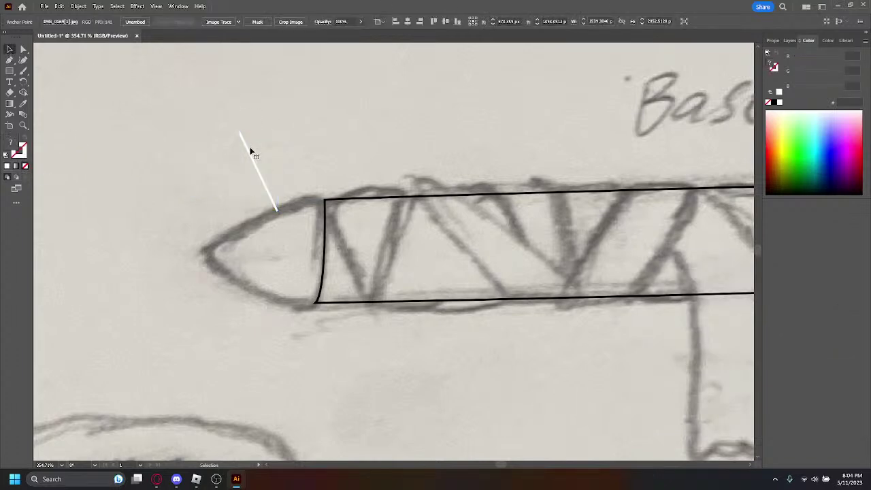
pyautogui.click(252, 160)
pyautogui.press('Delete')
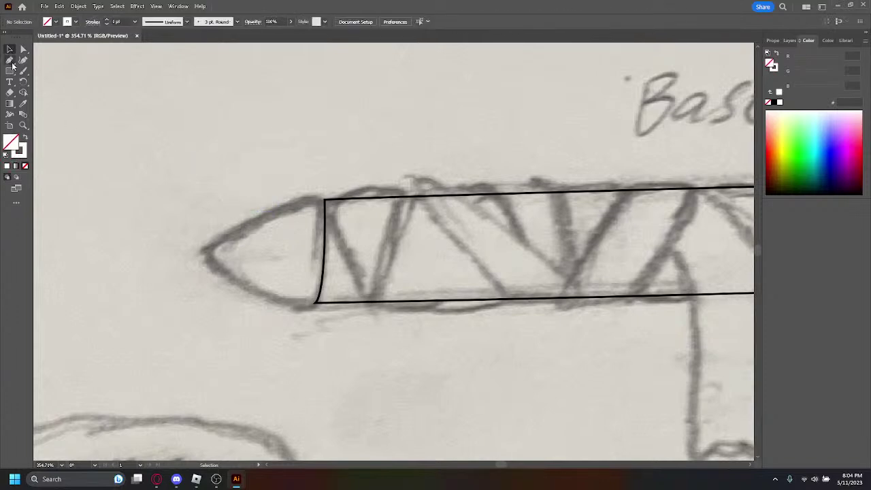
# Step: Trace the upper curve of the belt's pointed tip from the outline's upper corner to the point with the Pen tool
pyautogui.click(10, 60)
pyautogui.click(323, 200)
pyautogui.moveTo(210, 249); pyautogui.dragTo(208, 273)
pyautogui.hotkey('ctrl', 'z')
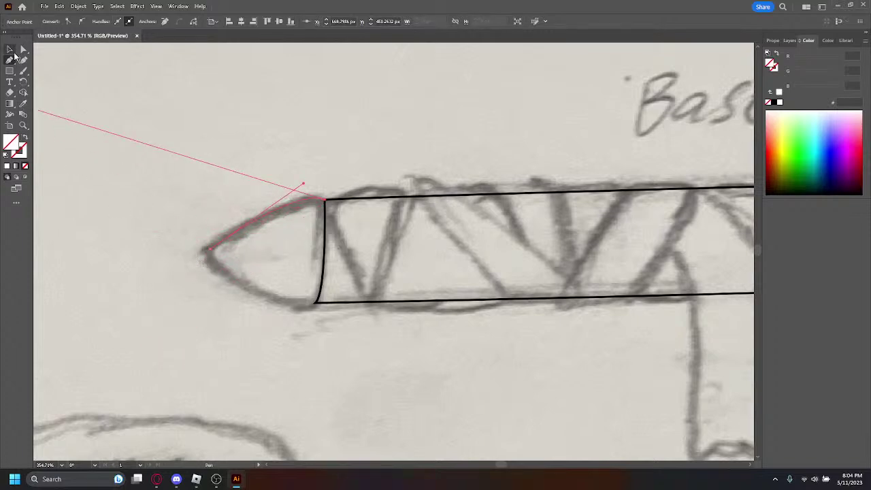
# Step: Set the traced upper curve's stroke colour to 000000 and deselect the curve
pyautogui.doubleClick(25, 152)
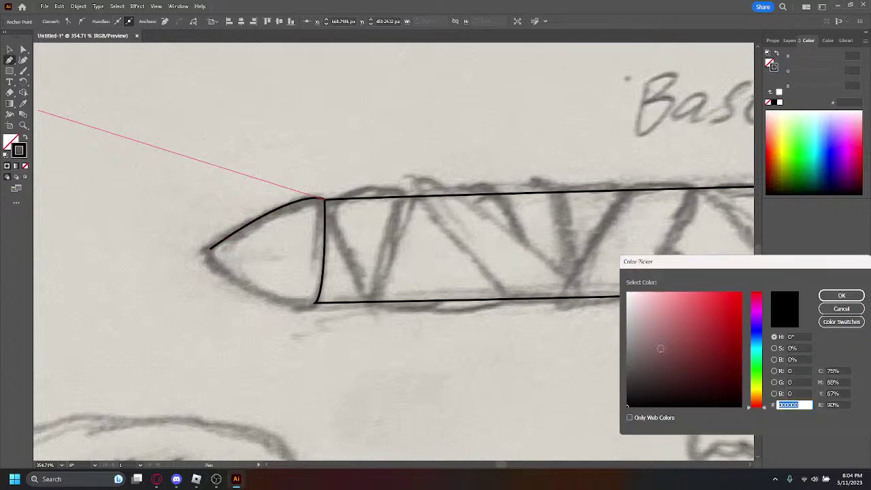
pyautogui.click(841, 296)
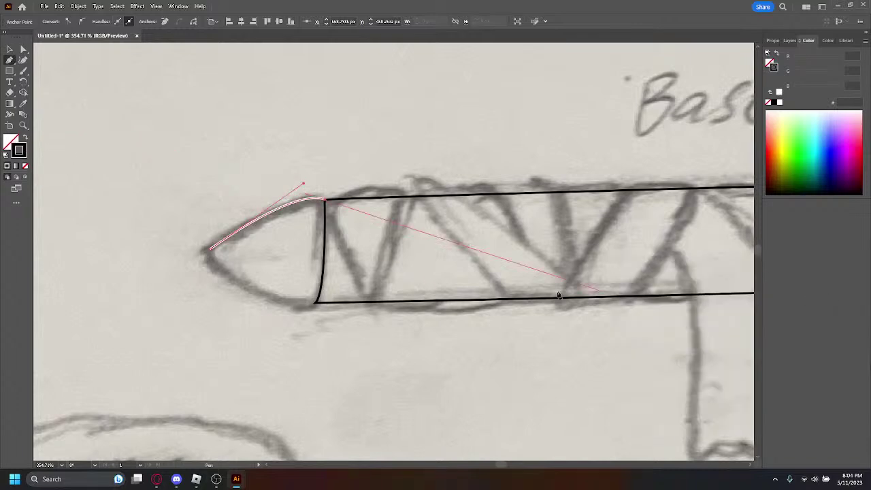
pyautogui.doubleClick(26, 153)
pyautogui.write('000000')
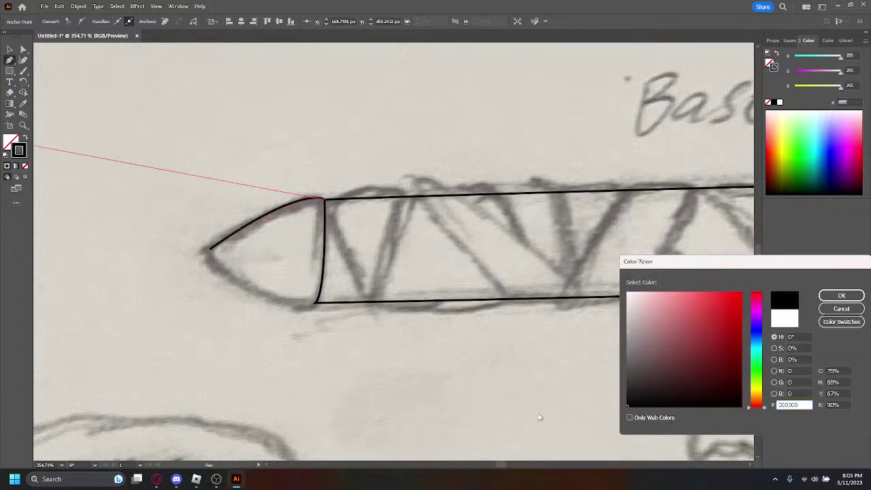
pyautogui.click(844, 296)
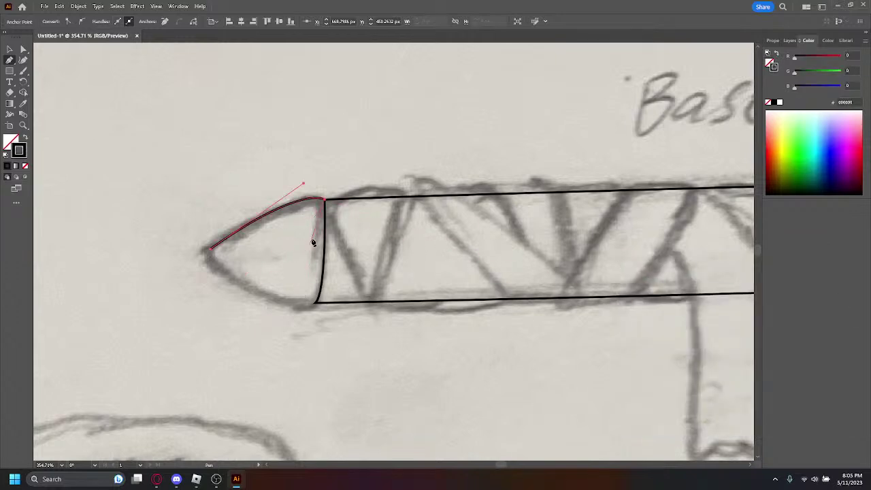
pyautogui.press('a')
pyautogui.click(97, 140)
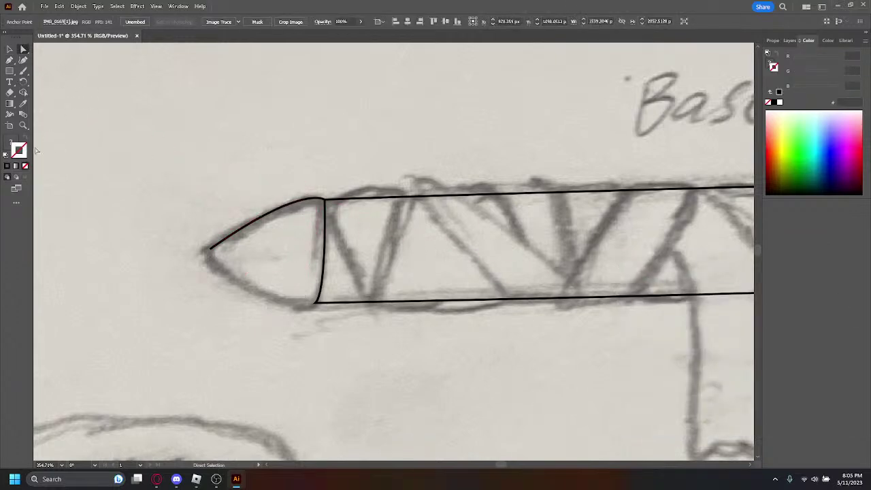
# Step: Switch to OBS to check the live stream, return to Illustrator, and undo the stray anchor point above the belt
pyautogui.click(9, 60)
pyautogui.click(218, 480)
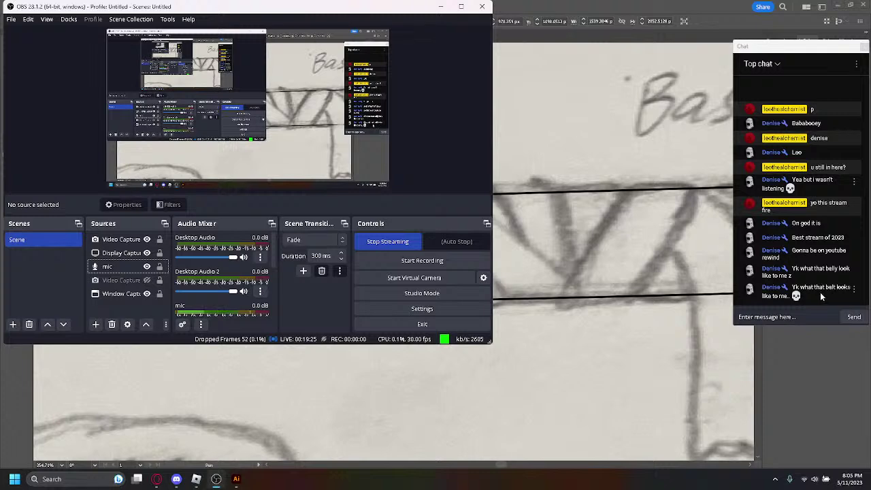
pyautogui.click(612, 153)
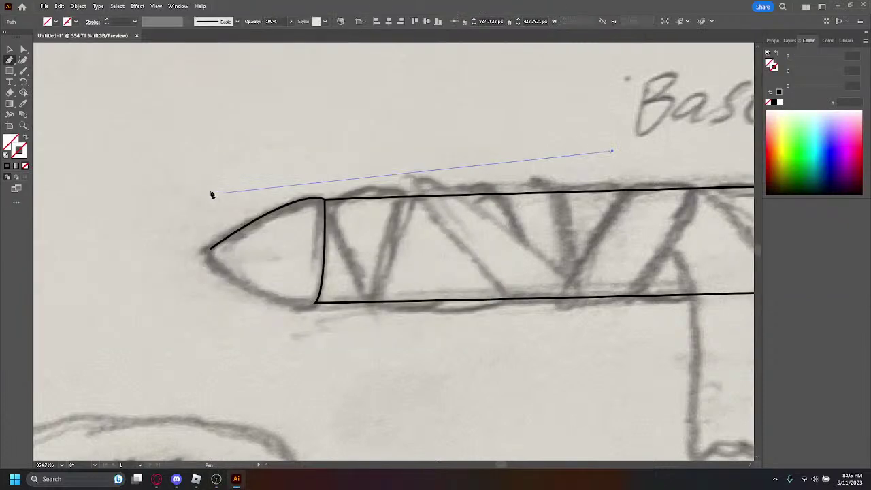
pyautogui.scroll(1, 403, 229)
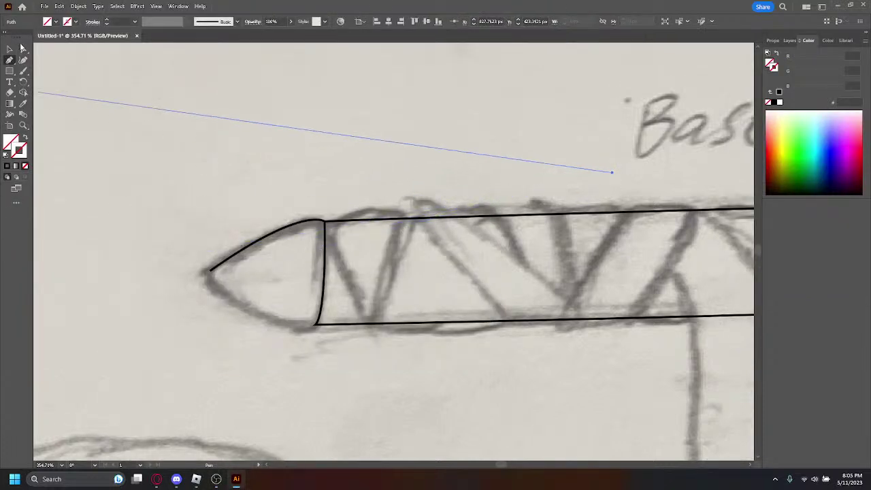
pyautogui.hotkey('ctrl', 'z')
# Step: Try to trace the lower curve of the belt's tip from the point to the outline's lower corner
pyautogui.click(210, 273)
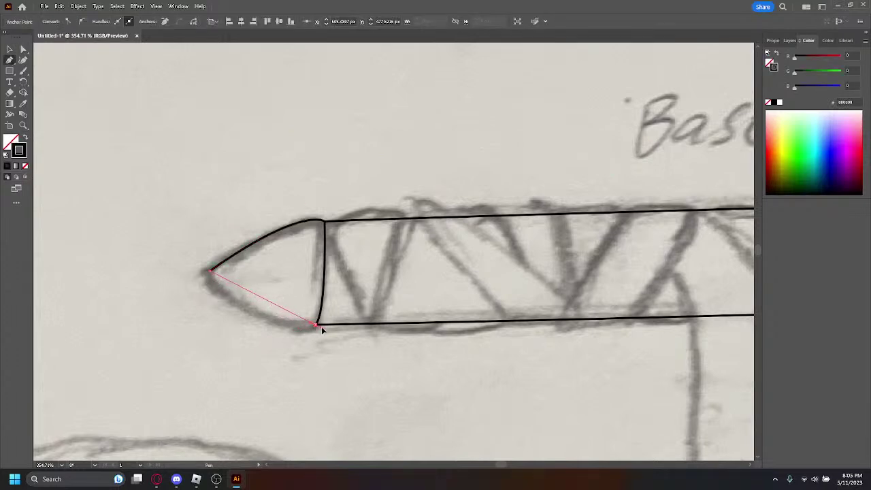
pyautogui.moveTo(323, 326)
pyautogui.mouseDown()
pyautogui.moveTo(361, 318)
pyautogui.moveTo(388, 321)
pyautogui.moveTo(397, 332)
pyautogui.moveTo(424, 331)
pyautogui.moveTo(410, 332)
pyautogui.mouseUp()
pyautogui.click(23, 49)
pyautogui.click(189, 237)
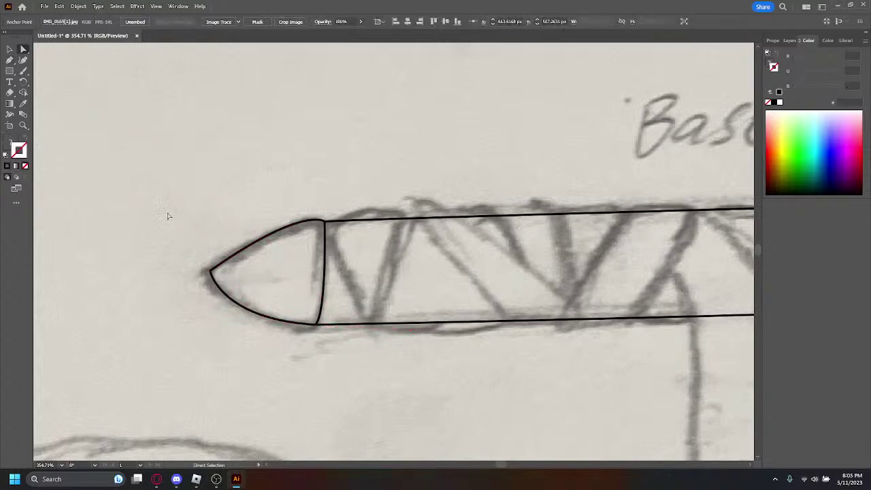
pyautogui.scroll(-2, 259, 341)
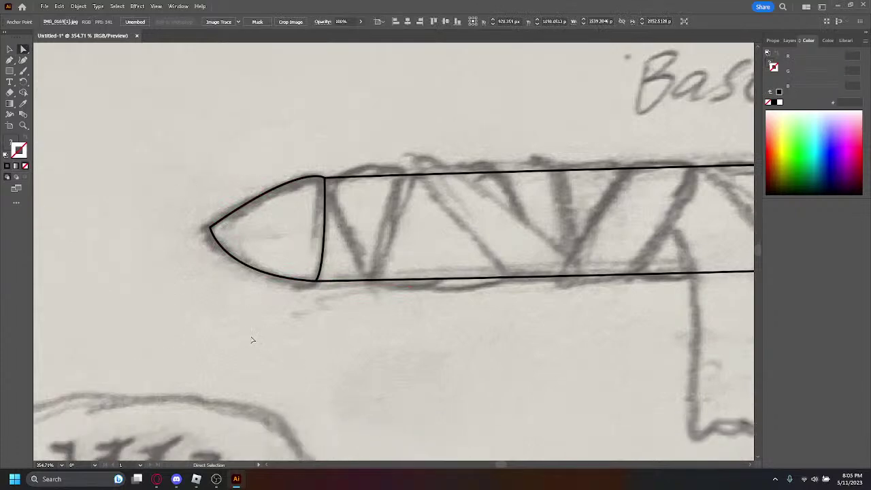
pyautogui.hotkey('ctrl', 'z')
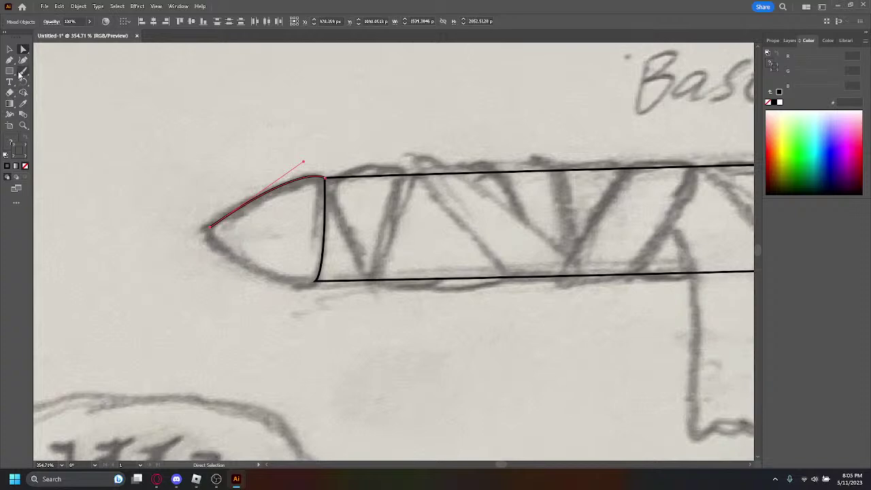
# Step: Try to trace the tip's lower curve with the Pen tool, starting at the outline's lower corner and joining the upper curve at the point
pyautogui.click(9, 59)
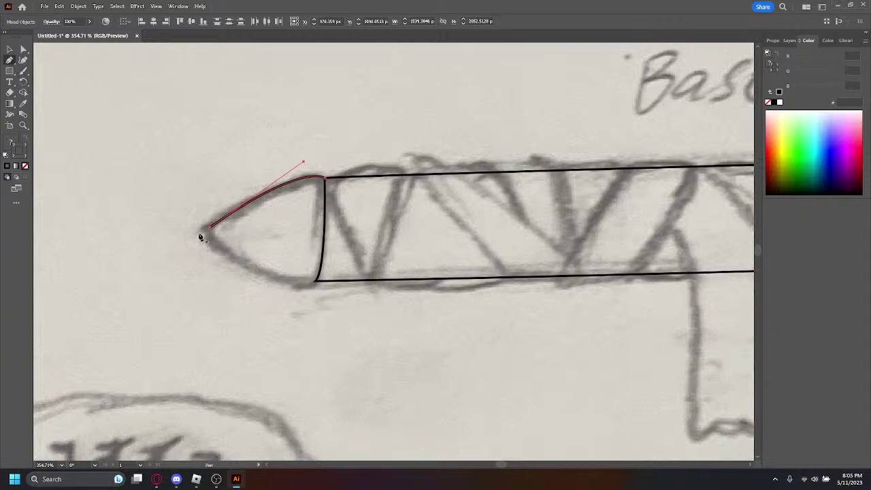
pyautogui.click(316, 283)
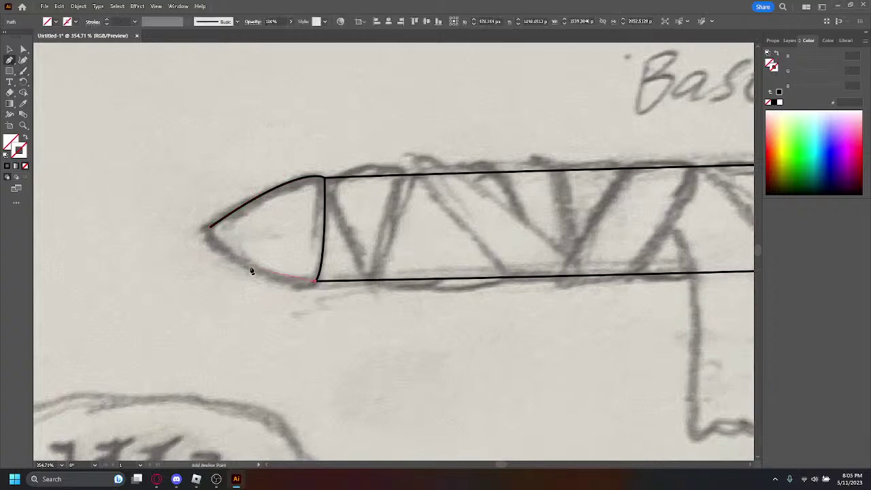
pyautogui.click(208, 227)
pyautogui.moveTo(209, 226); pyautogui.dragTo(196, 173)
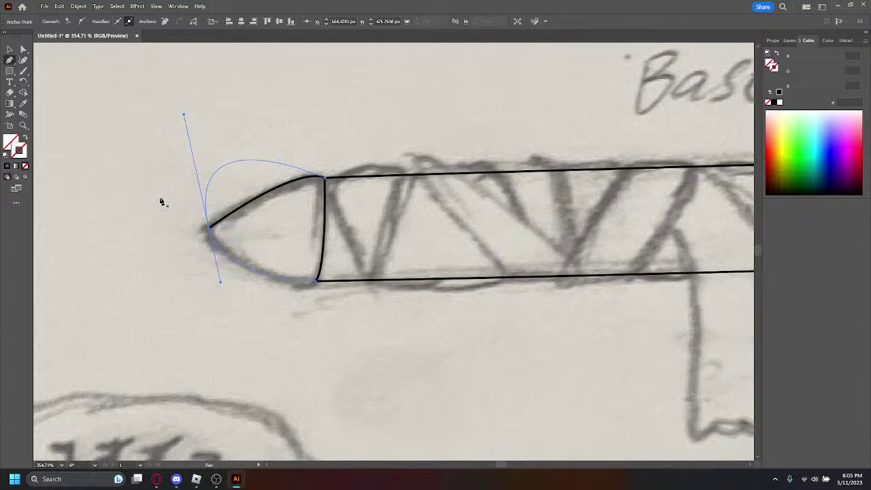
pyautogui.hotkey('ctrl', 'z')
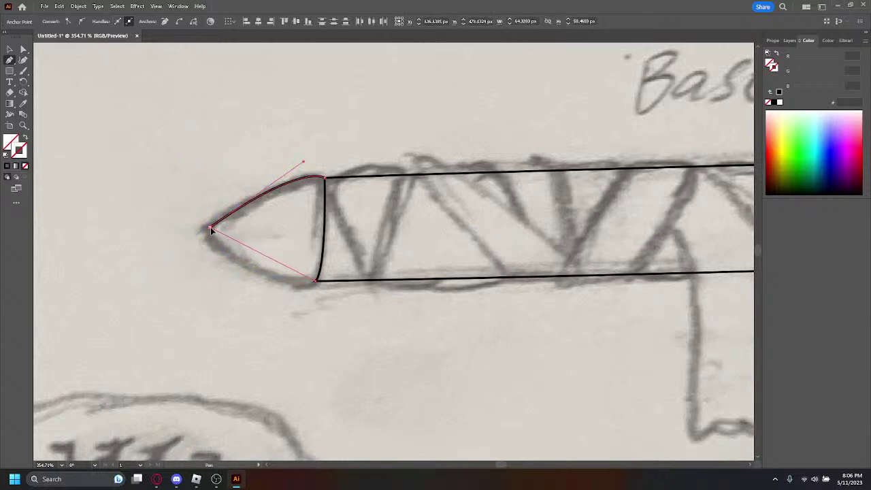
pyautogui.moveTo(211, 230); pyautogui.dragTo(197, 175)
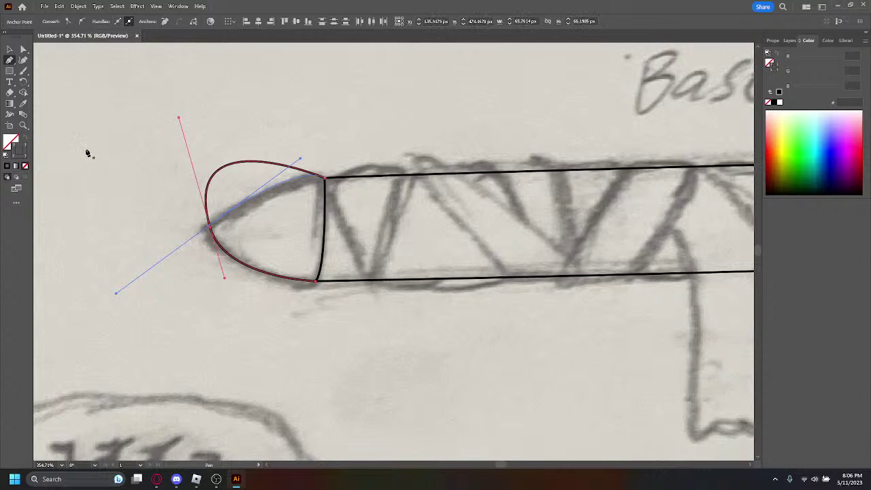
pyautogui.hotkey('ctrl', 'z')
pyautogui.hotkey('ctrl', 'z')
pyautogui.hotkey('ctrl', 'z')
pyautogui.hotkey('ctrl', 'z')
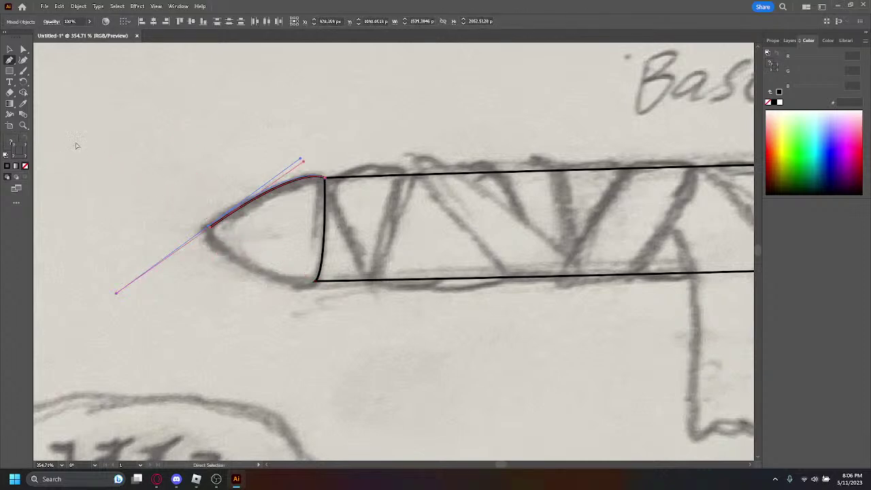
pyautogui.press('Escape')
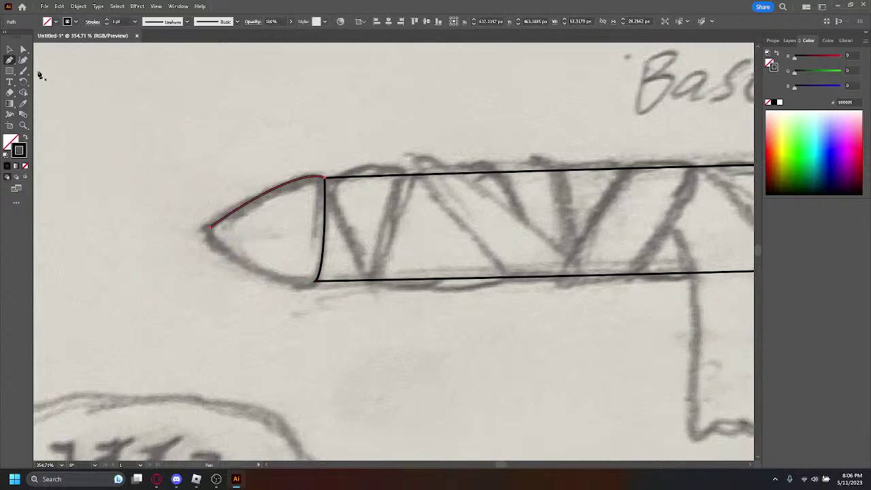
# Step: Retry the tip's lower curve from the lower corner with a shorter handle at the point, undo it and deselect
pyautogui.press('a')
pyautogui.click(88, 106)
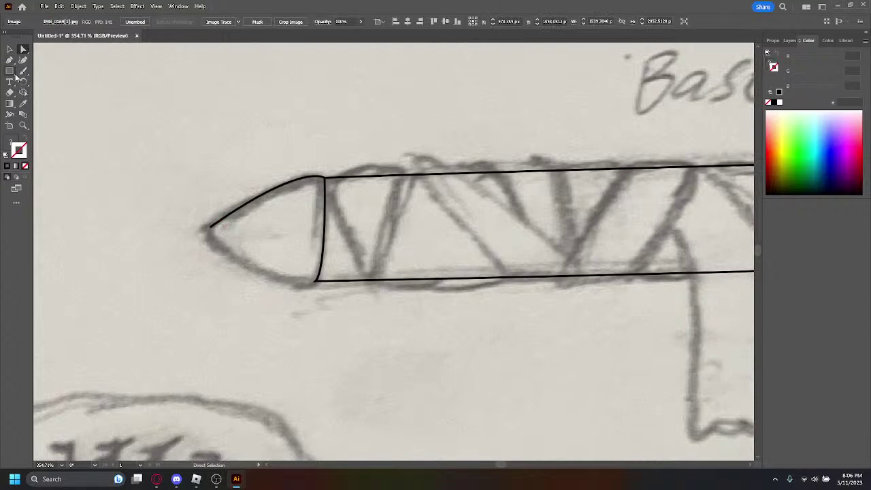
pyautogui.press('p')
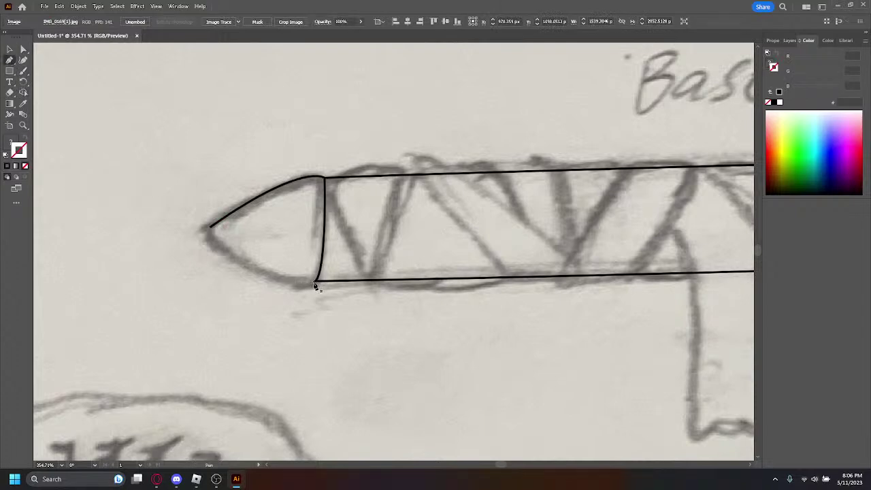
pyautogui.click(316, 281)
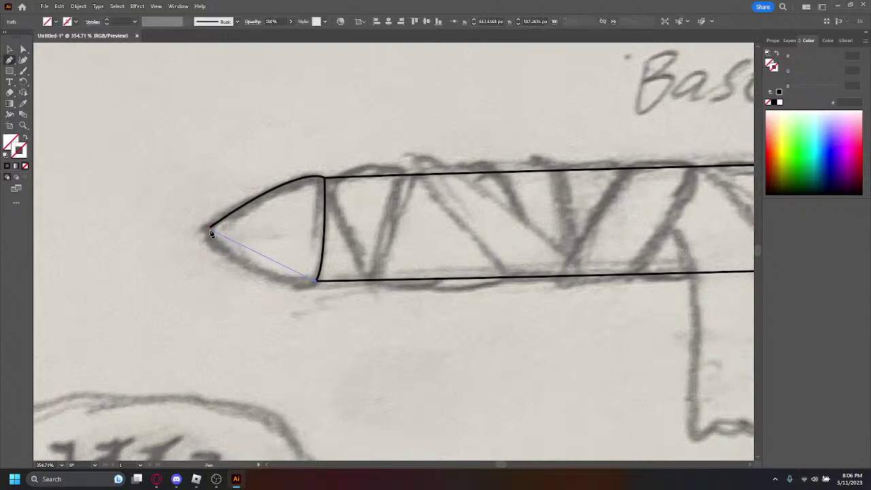
pyautogui.moveTo(208, 232); pyautogui.dragTo(224, 215)
pyautogui.hotkey('ctrl', 'z')
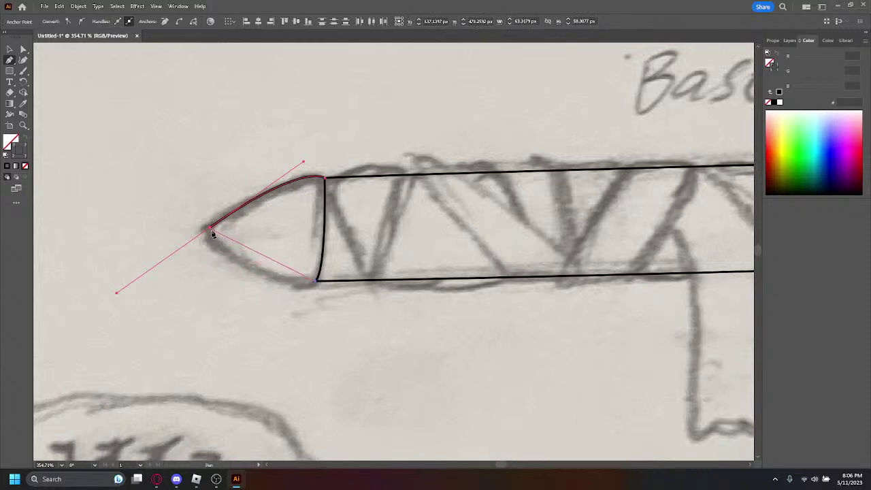
pyautogui.click(23, 50)
pyautogui.click(83, 93)
# Step: Trace the tip's lower curve from the outline's lower corner to the point, joining it to the upper curve with the Pen tool
pyautogui.press('p')
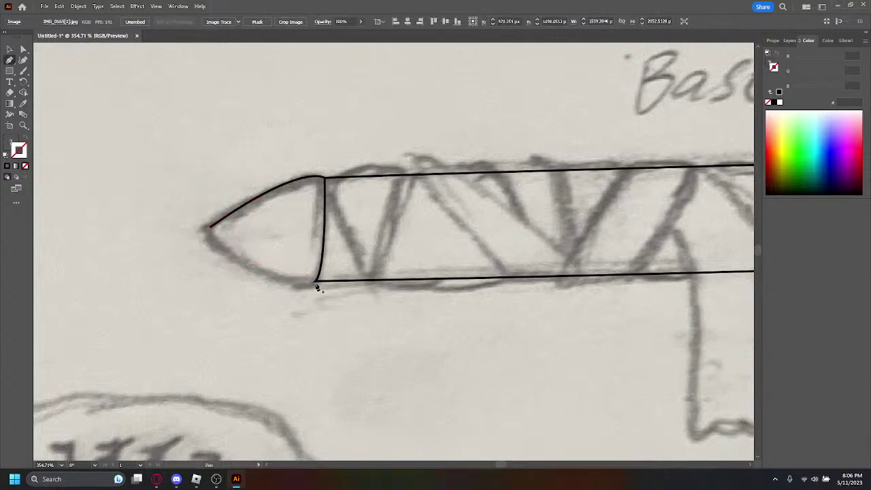
pyautogui.click(315, 281)
pyautogui.moveTo(210, 227); pyautogui.dragTo(228, 178)
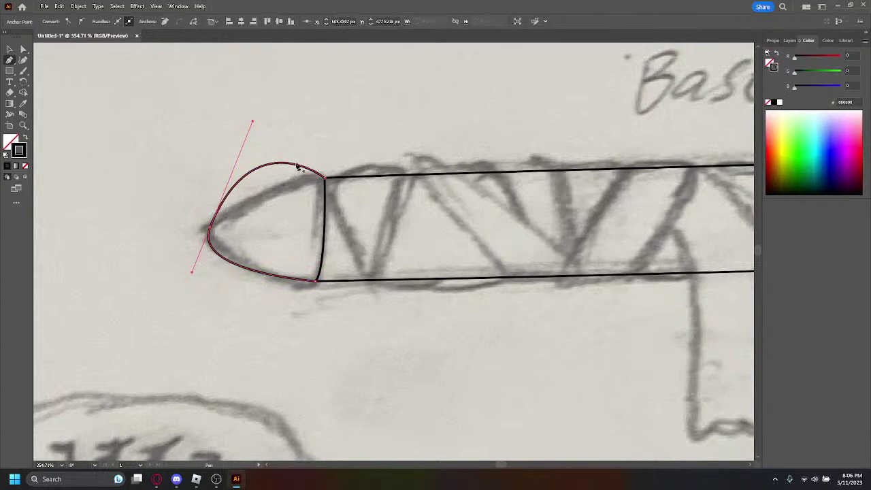
# Step: Reshape the tip's upper curve with the Direct Selection tool by pulling in its direction handle until it follows the sketch
pyautogui.click(9, 50)
pyautogui.click(23, 50)
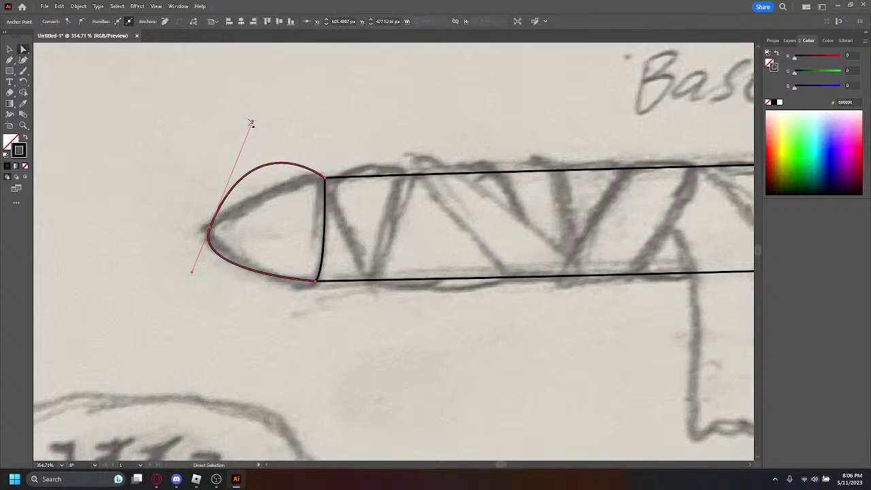
pyautogui.click(250, 138)
pyautogui.click(269, 170)
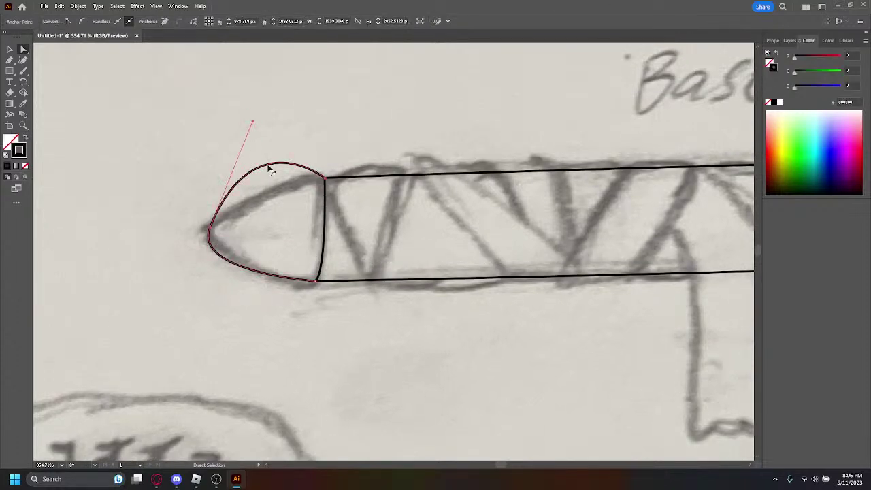
pyautogui.click(253, 126)
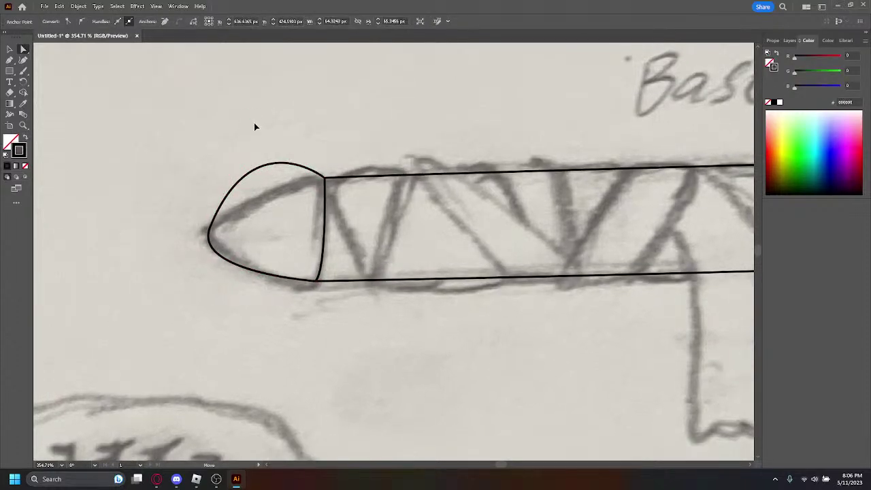
pyautogui.click(269, 168)
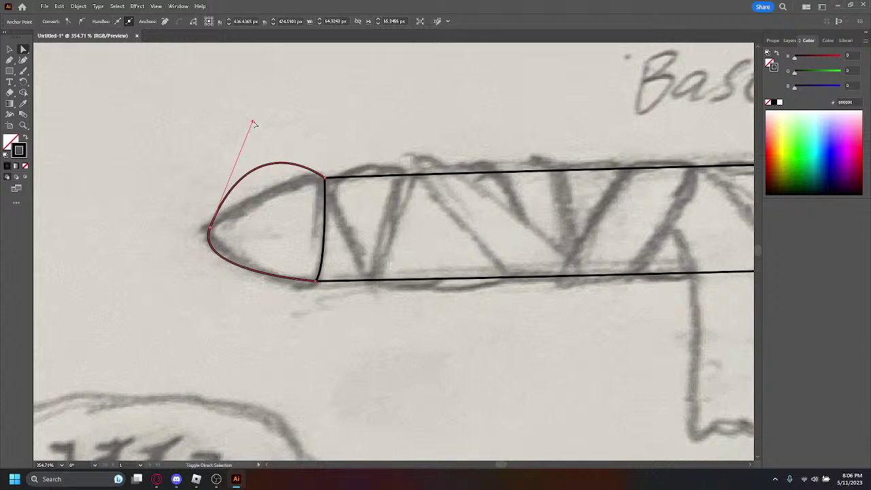
pyautogui.moveTo(253, 125); pyautogui.dragTo(247, 197)
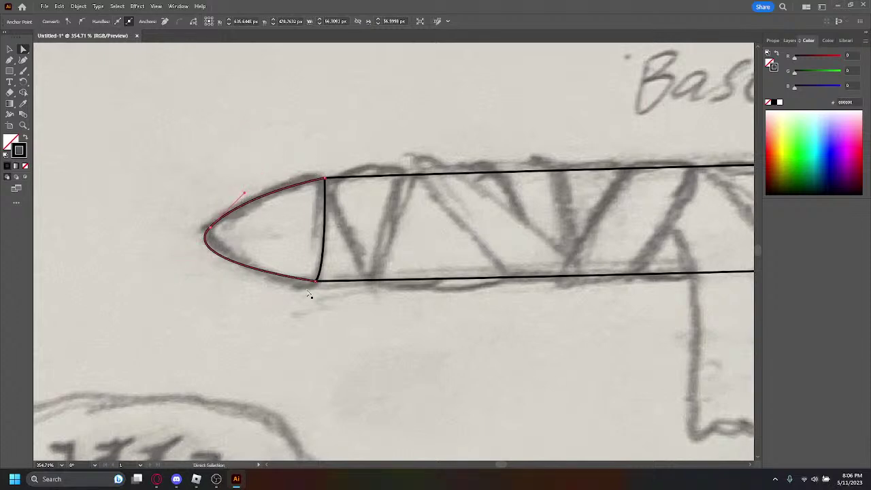
# Step: Adjust the lower curve's direction handle at the tip's point to fit the sketch, and deselect the path
pyautogui.click(245, 266)
pyautogui.click(252, 267)
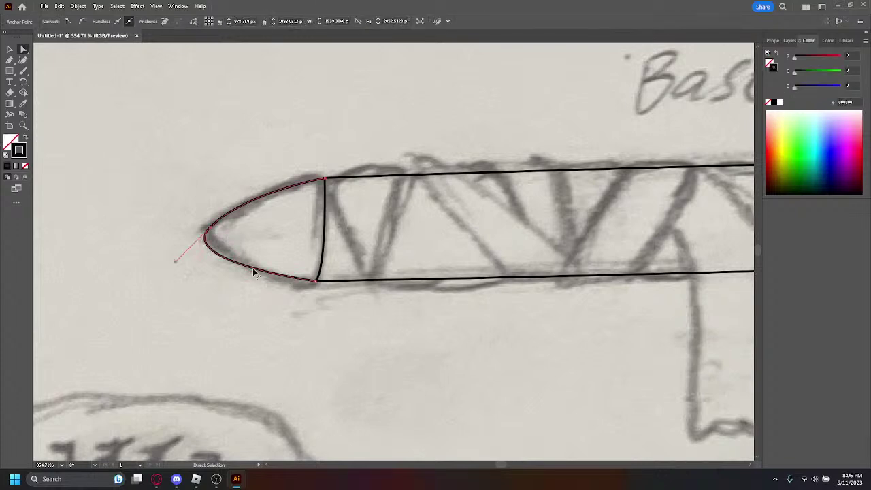
pyautogui.moveTo(177, 262)
pyautogui.mouseDown()
pyautogui.moveTo(206, 268)
pyautogui.moveTo(196, 265)
pyautogui.mouseUp()
pyautogui.hotkey('ctrl', 'z')
pyautogui.click(157, 278)
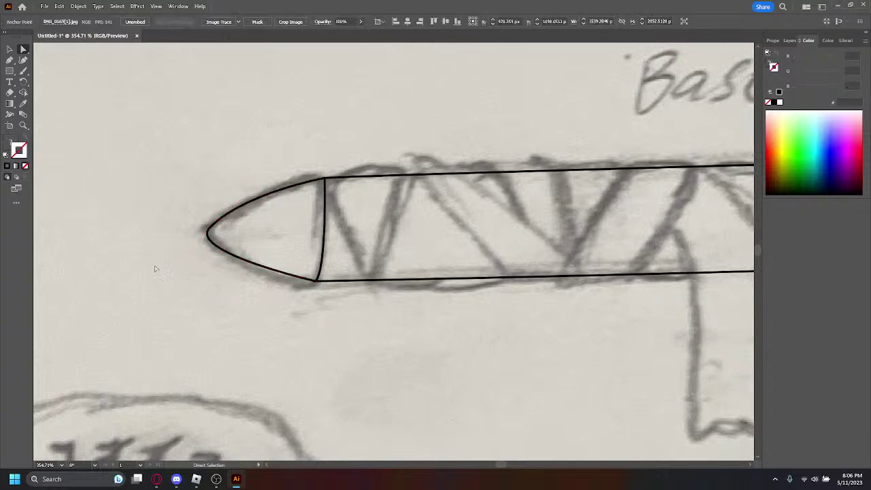
# Step: Hide and show Layer 1 to check the traced belt on its own, and make the outline layer active
pyautogui.click(22, 125)
pyautogui.moveTo(311, 315); pyautogui.dragTo(247, 329)
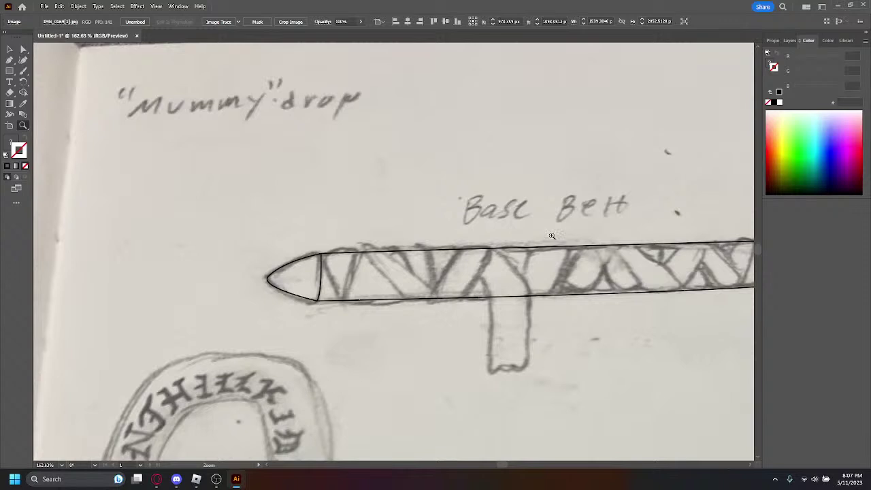
pyautogui.click(790, 40)
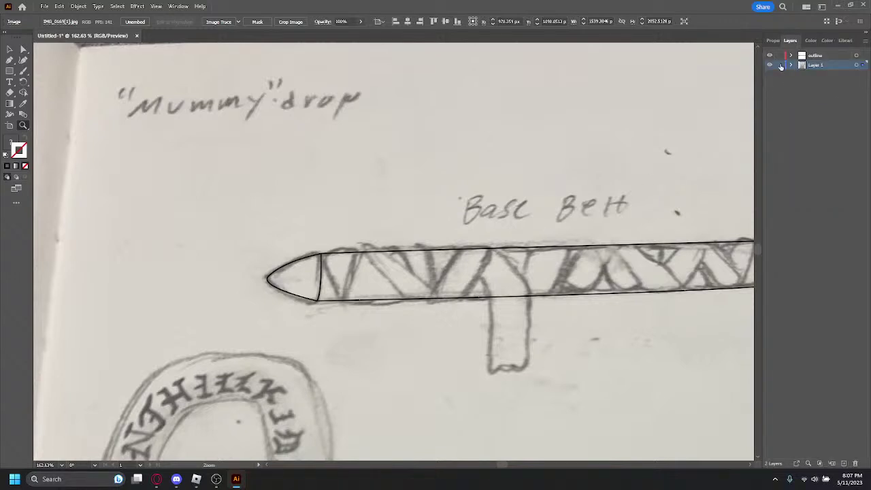
pyautogui.click(770, 65)
pyautogui.click(769, 65)
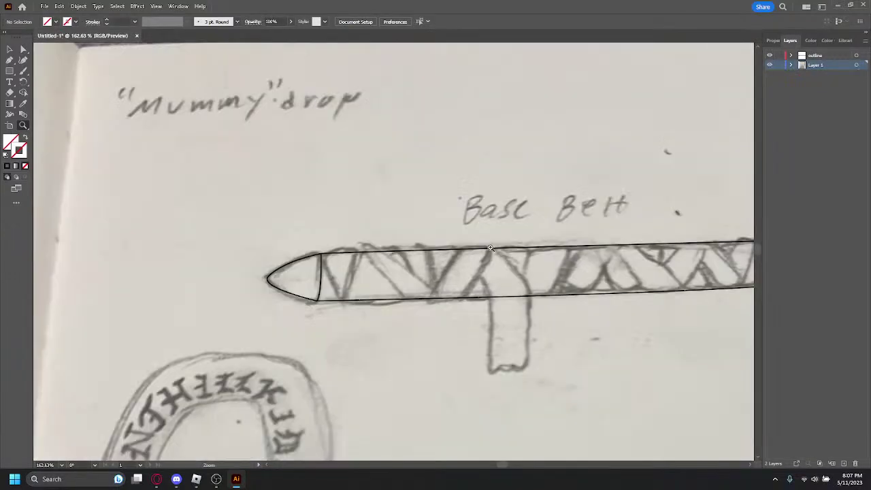
pyautogui.click(827, 57)
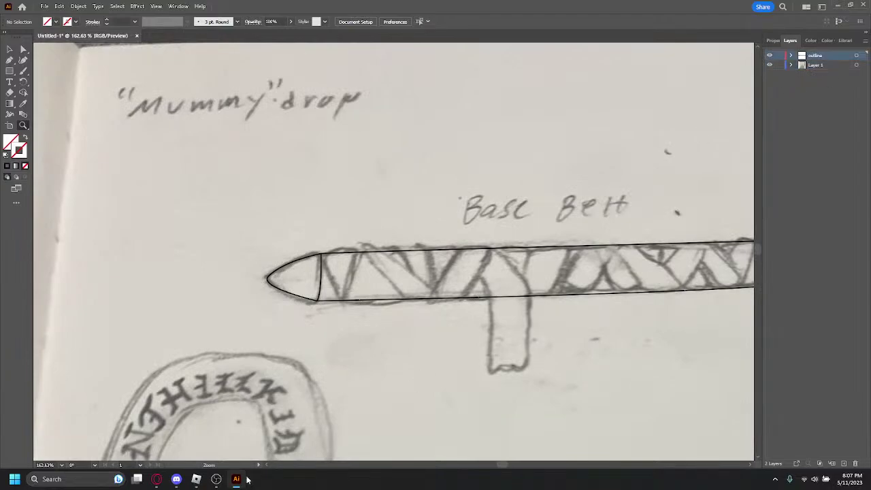
# Step: Switch to Roblox to check on the loading game, and return to the belt drawing in Illustrator
pyautogui.click(196, 479)
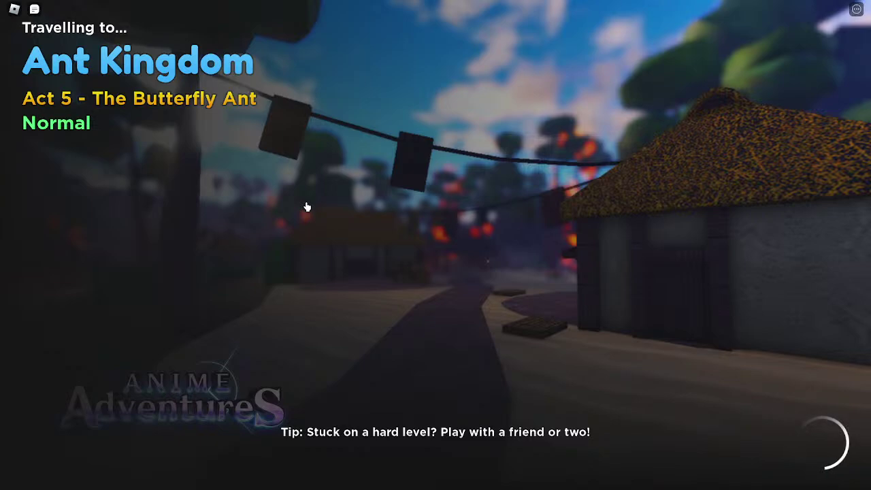
pyautogui.press('super')
pyautogui.click(434, 254)
pyautogui.press('super+Tab')
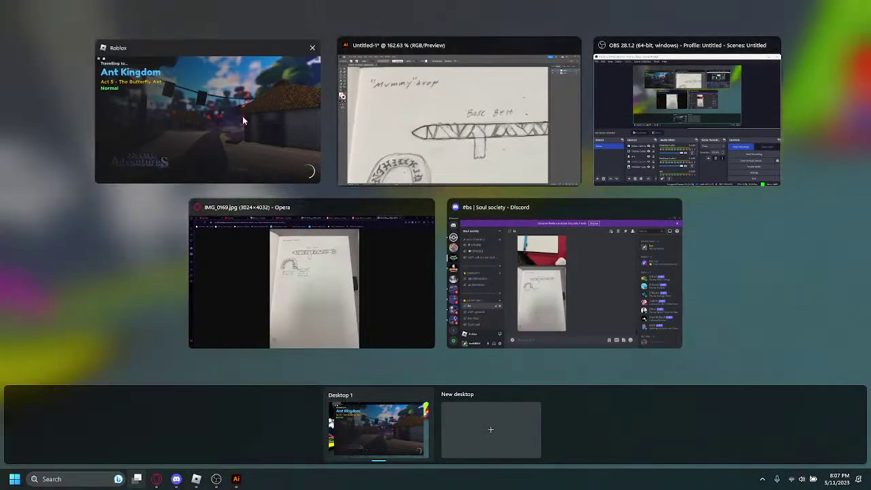
pyautogui.click(242, 116)
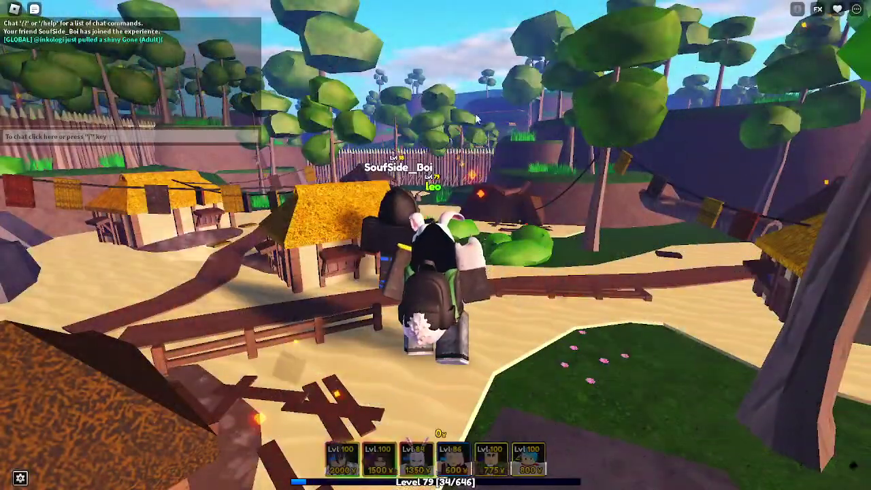
pyautogui.press('w')
pyautogui.press('space')
pyautogui.press('space')
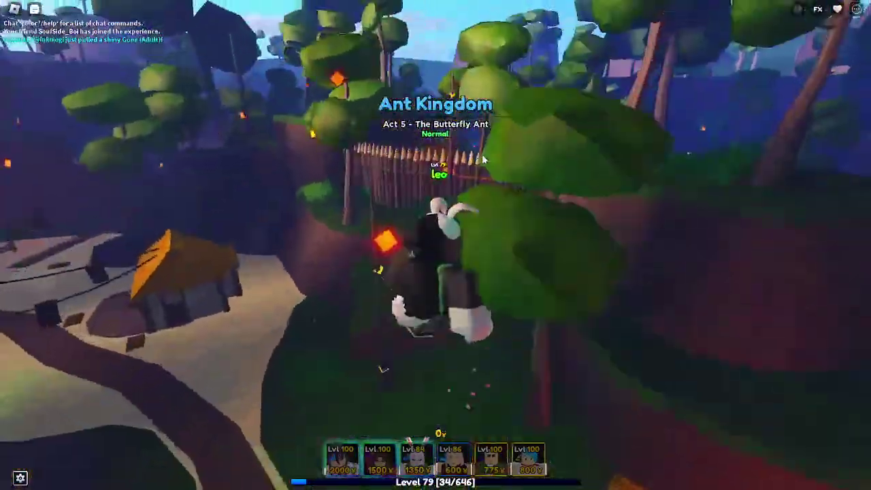
pyautogui.press('super+Tab')
pyautogui.click(409, 136)
pyautogui.scroll(1, 257, 229)
pyautogui.scroll(-1, 257, 229)
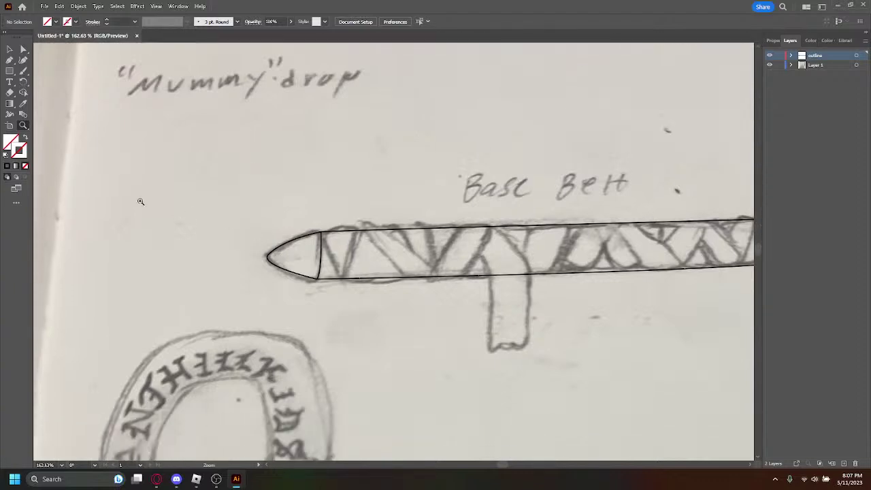
# Step: Switch to OBS to read the live stream chat, and return to Illustrator
pyautogui.click(217, 478)
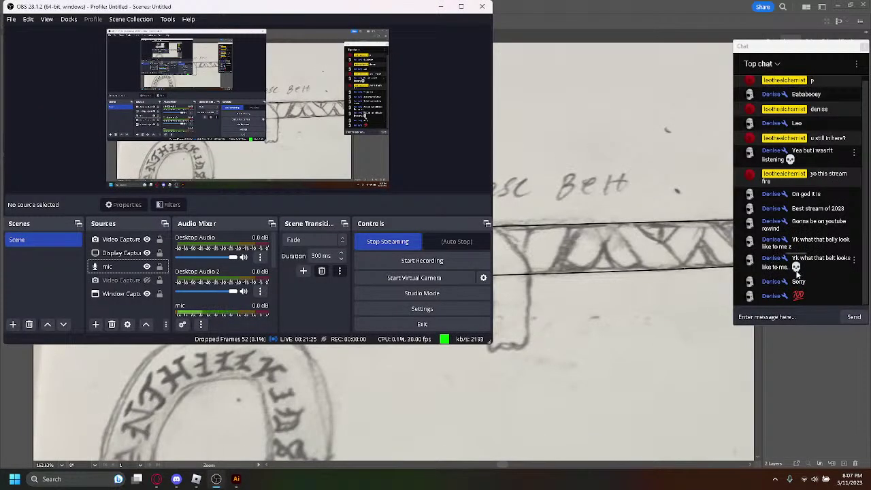
pyautogui.click(615, 351)
pyautogui.scroll(1, 151, 260)
pyautogui.scroll(-2, 215, 267)
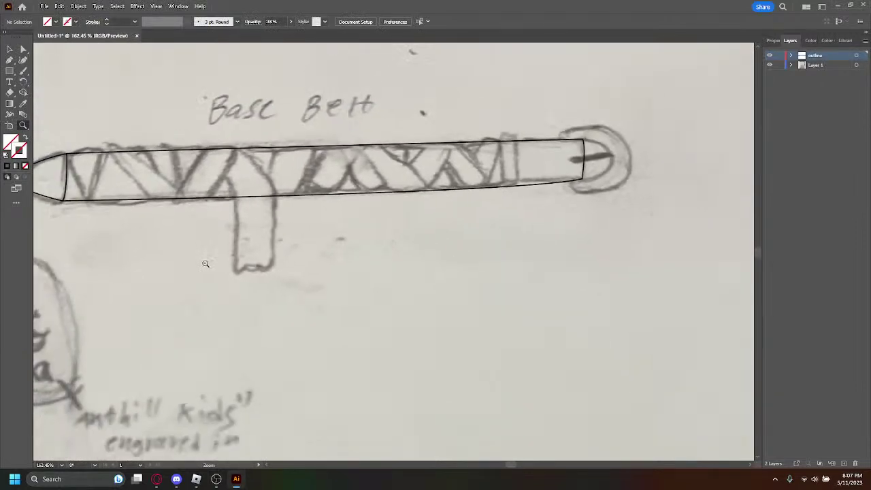
# Step: Draw the first inner diagonal as a straight line from the tip divider's upper end down to the belt's lower edge
pyautogui.scroll(-1, 202, 264)
pyautogui.moveTo(512, 467); pyautogui.dragTo(502, 468)
pyautogui.moveTo(383, 251); pyautogui.dragTo(519, 245)
pyautogui.scroll(1, 214, 297)
pyautogui.scroll(2, 214, 297)
pyautogui.click(11, 60)
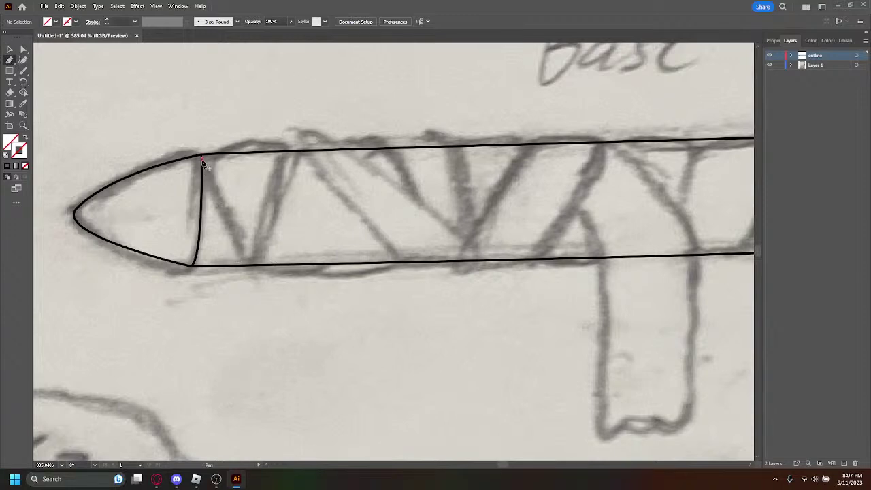
pyautogui.click(251, 267)
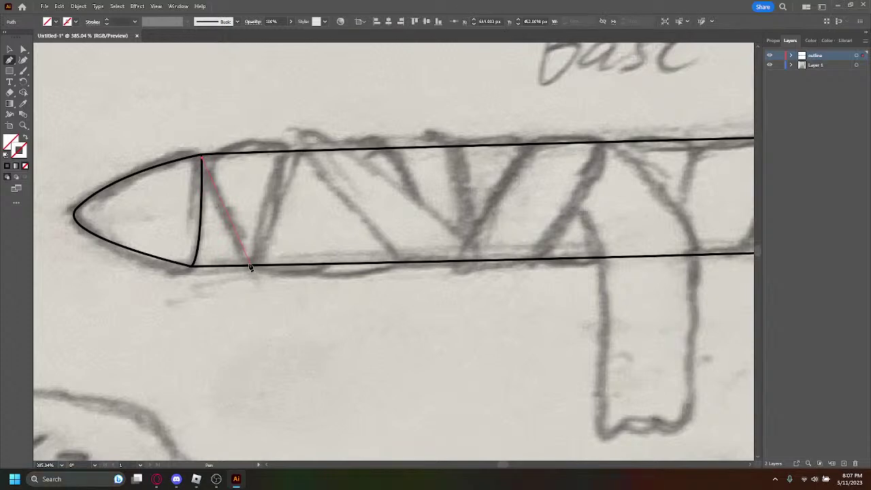
pyautogui.moveTo(248, 264); pyautogui.dragTo(248, 266)
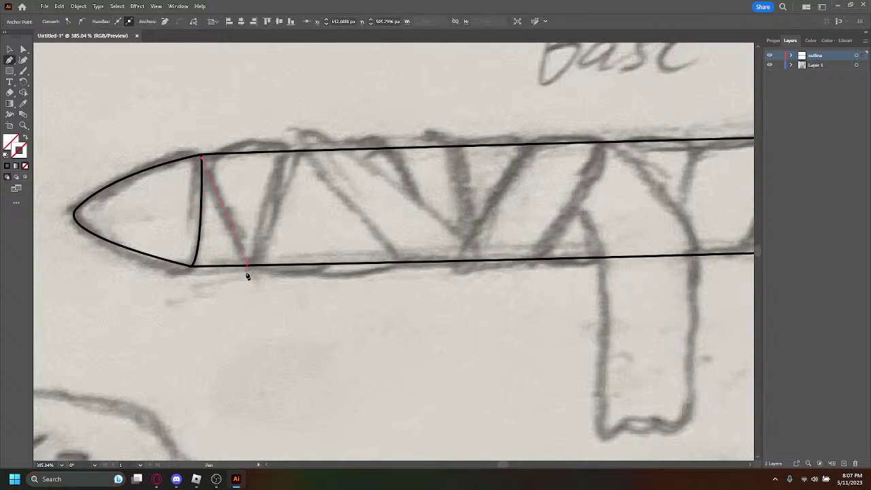
pyautogui.hotkey('ctrl', 'z')
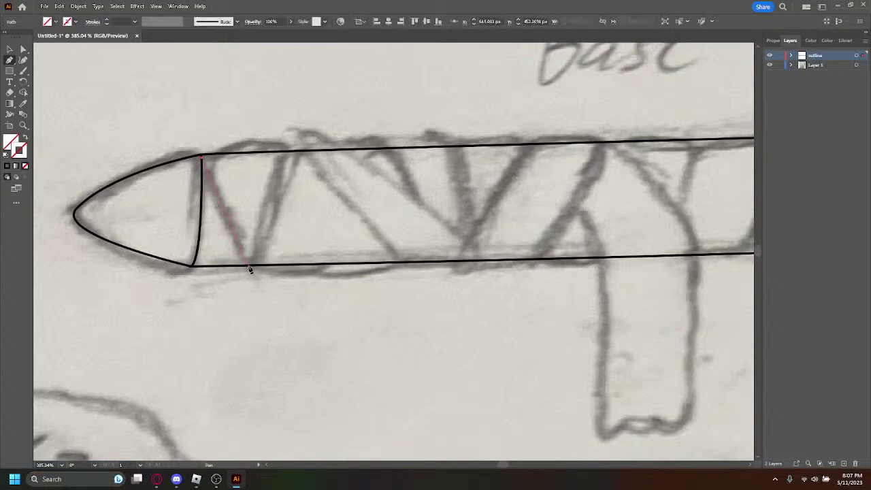
pyautogui.keyDown('ctrl'); pyautogui.click(249, 268); pyautogui.keyUp('ctrl')
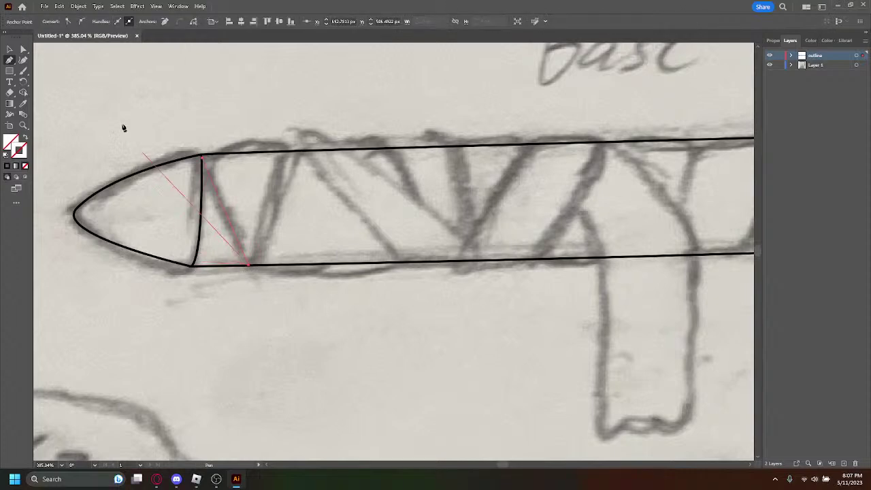
# Step: Set the new diagonal's stroke colour to black and deselect the path
pyautogui.doubleClick(26, 157)
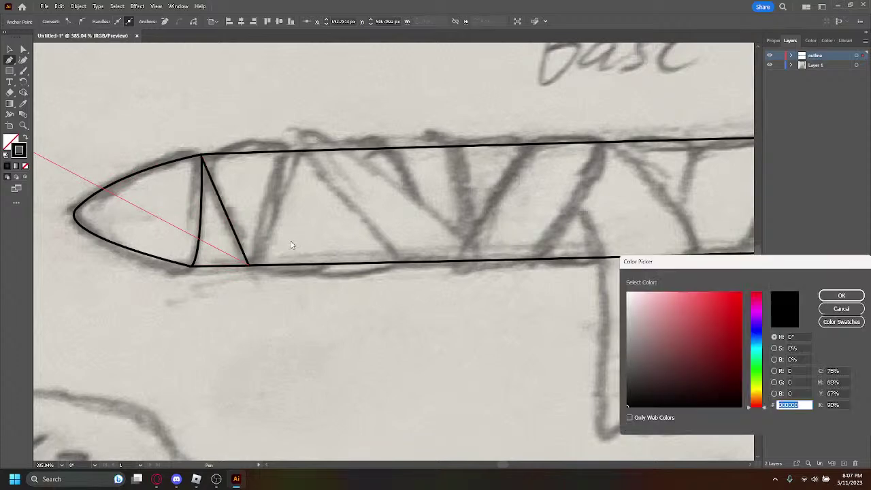
pyautogui.click(841, 295)
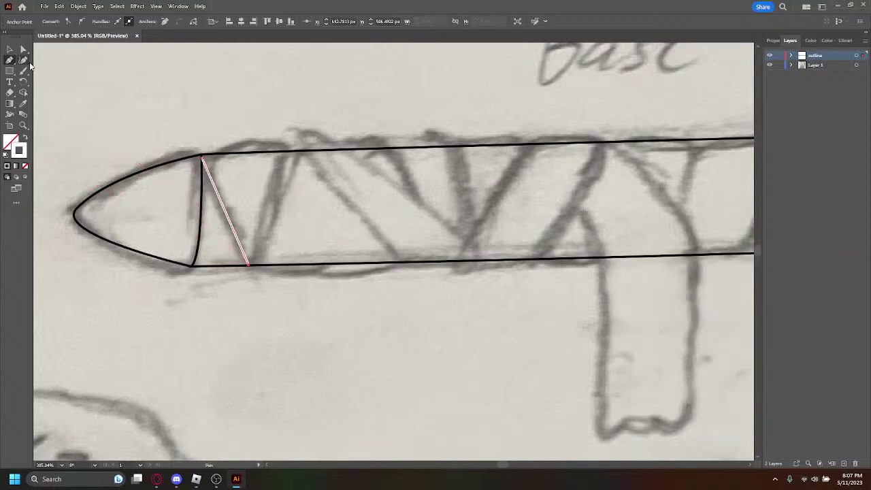
pyautogui.doubleClick(26, 157)
pyautogui.moveTo(657, 358); pyautogui.dragTo(626, 406)
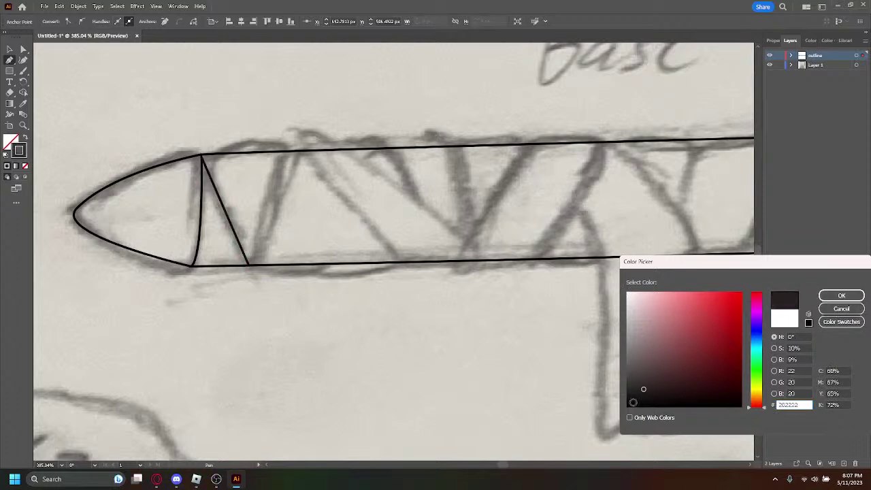
pyautogui.click(842, 297)
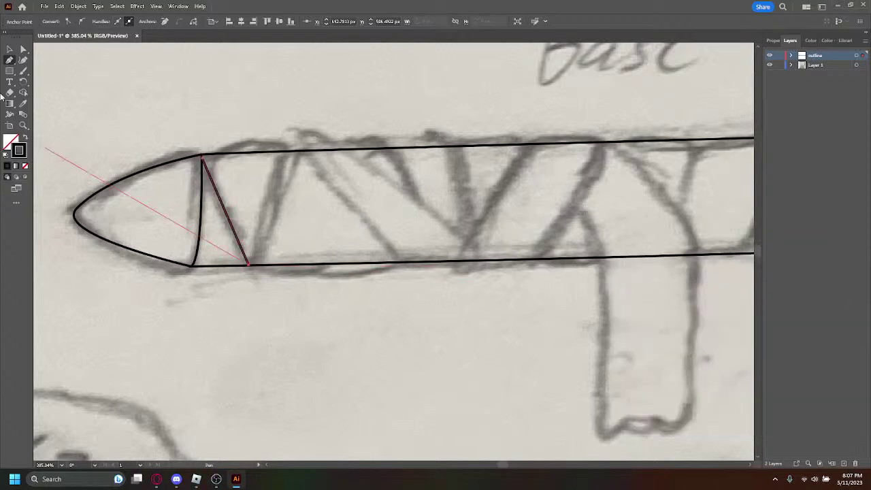
pyautogui.click(24, 49)
pyautogui.click(163, 253)
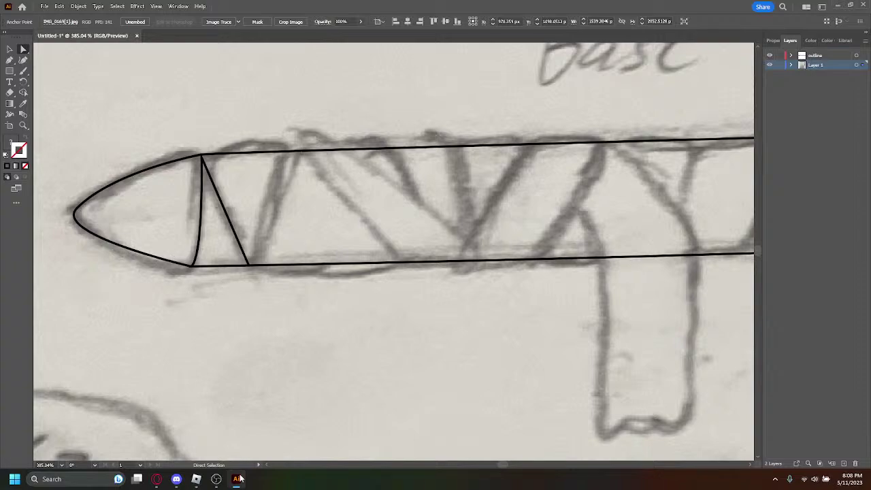
# Step: Check OBS, switch to the Roblox game, and send the chat message "this my last one"
pyautogui.click(216, 479)
pyautogui.click(216, 479)
pyautogui.click(197, 479)
pyautogui.press('w')
pyautogui.press('space')
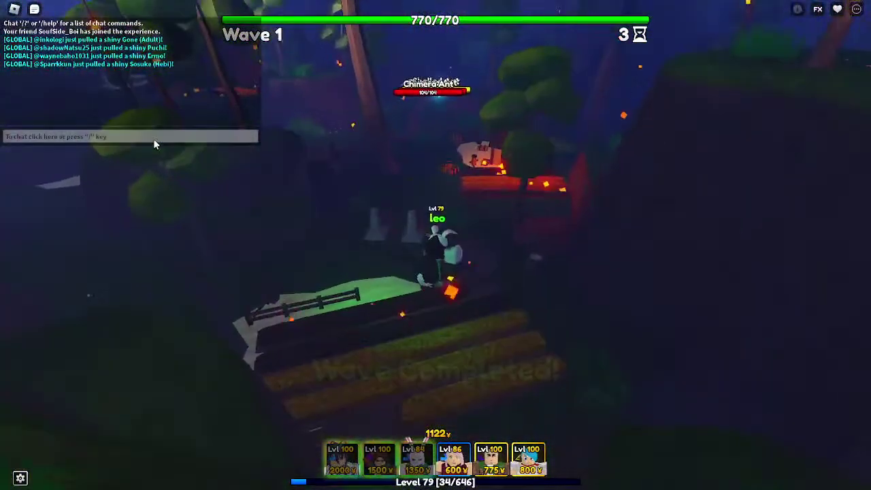
pyautogui.click(156, 139)
pyautogui.write('this my last one')
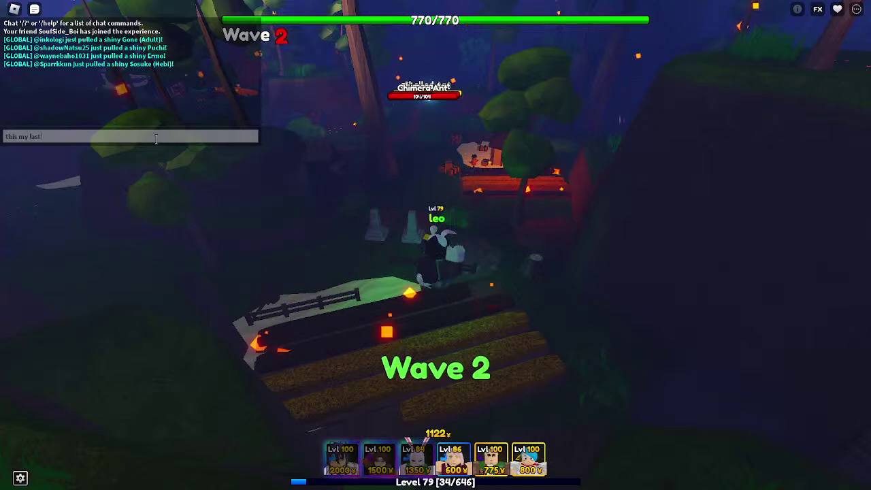
pyautogui.press('Return')
# Step: Place the 800¥ Bulmy farm unit on the grass beside the character and open its details
pyautogui.scroll(5, 144, 125)
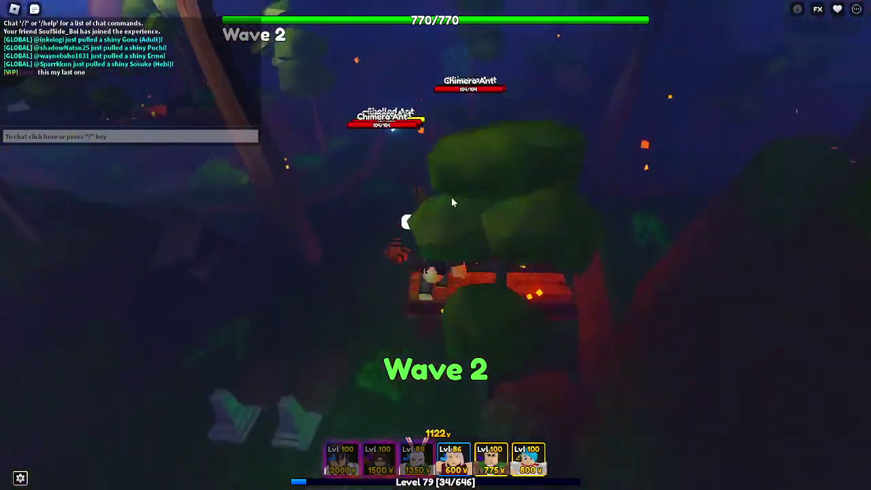
pyautogui.press('w')
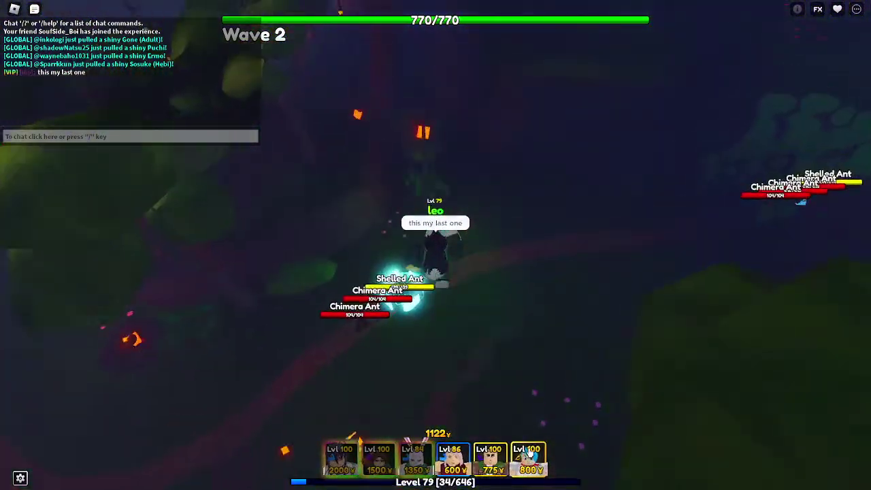
pyautogui.click(530, 454)
pyautogui.scroll(4, 450, 275)
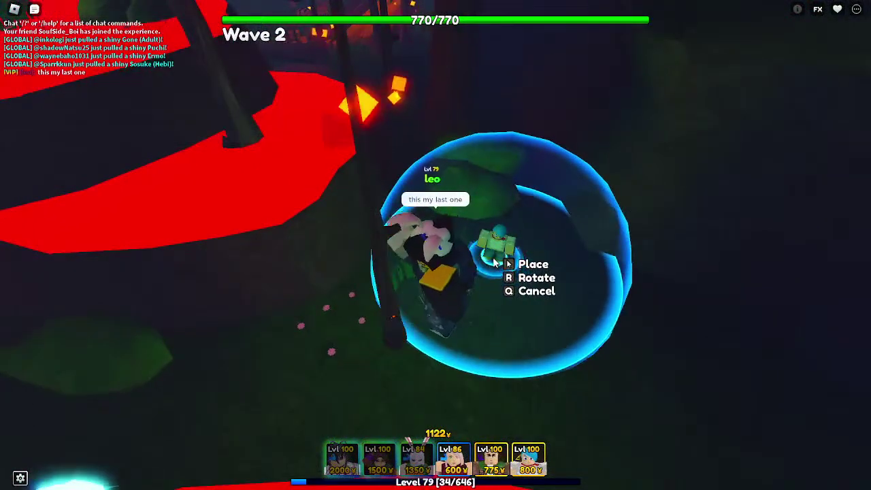
pyautogui.click(493, 259)
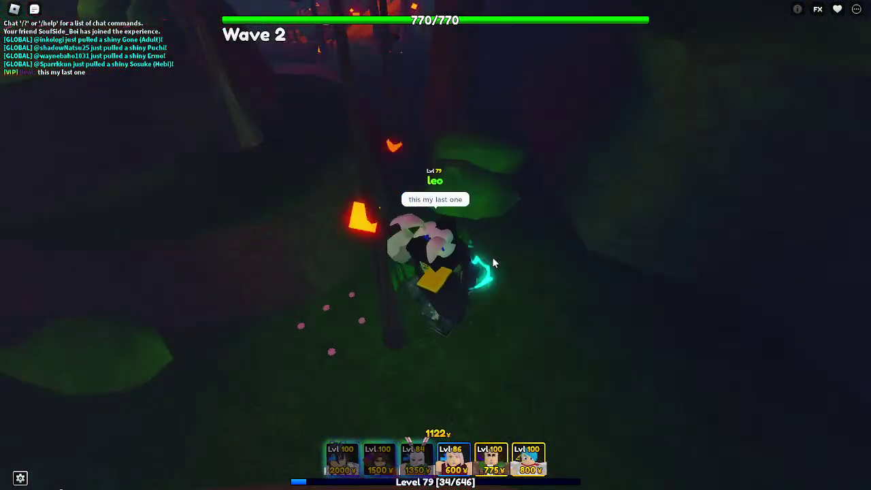
pyautogui.click(493, 258)
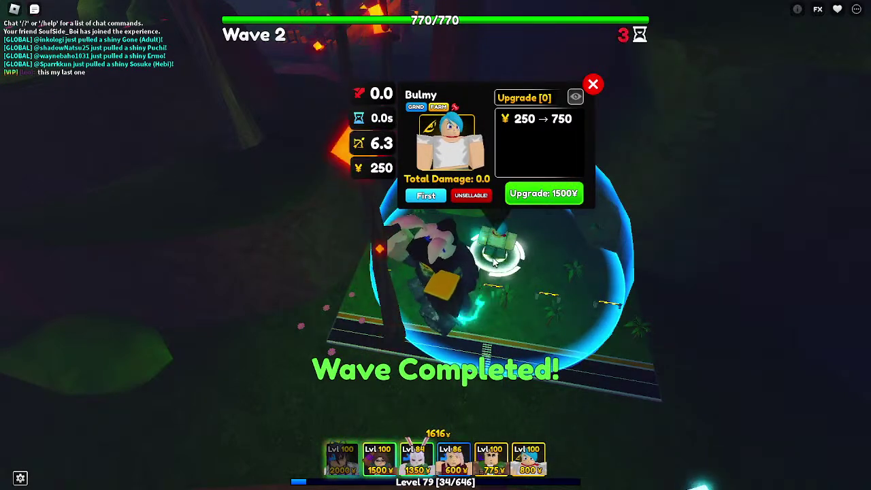
# Step: Upgrade the placed Bulmy unit for 1500¥ and return to the belt drawing in Illustrator
pyautogui.press('s')
pyautogui.click(560, 193)
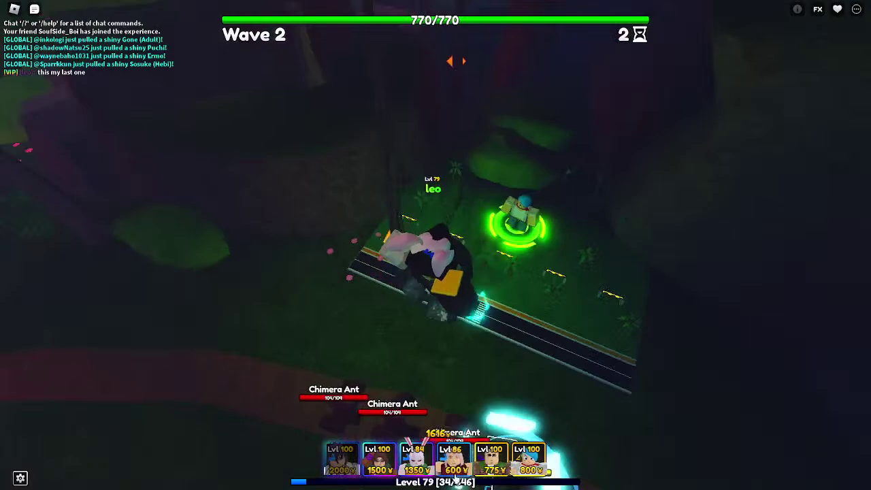
pyautogui.scroll(-3, 509, 256)
pyautogui.click(487, 232)
pyautogui.click(566, 187)
pyautogui.press('super+Tab')
pyautogui.click(429, 172)
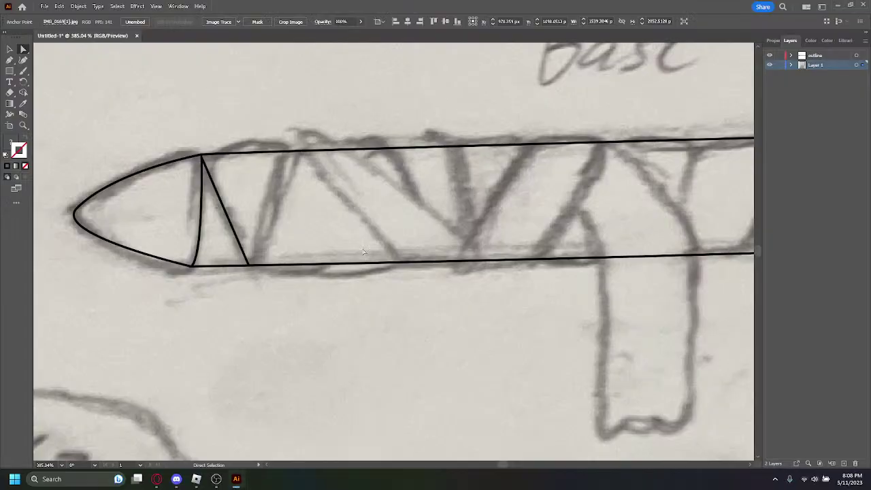
# Step: Extend the first diagonal from its lower end up to the belt's upper edge to form a V, and deselect it
pyautogui.scroll(2, 214, 282)
pyautogui.click(12, 61)
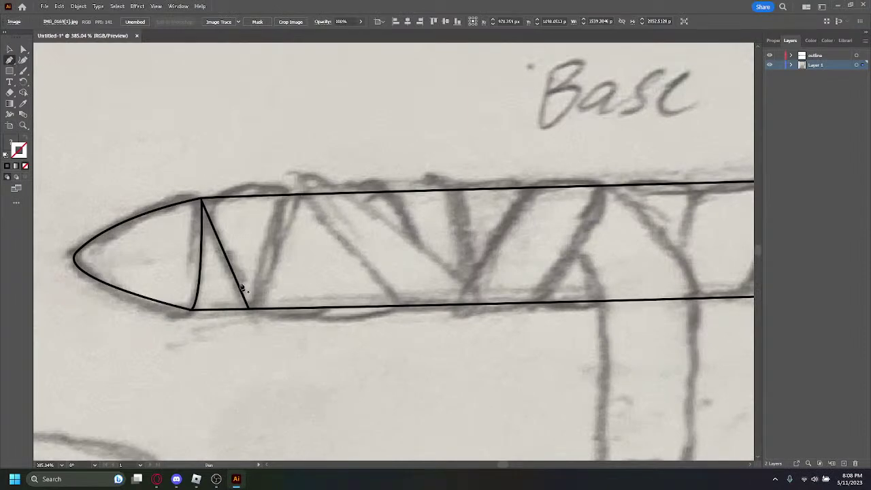
pyautogui.click(248, 307)
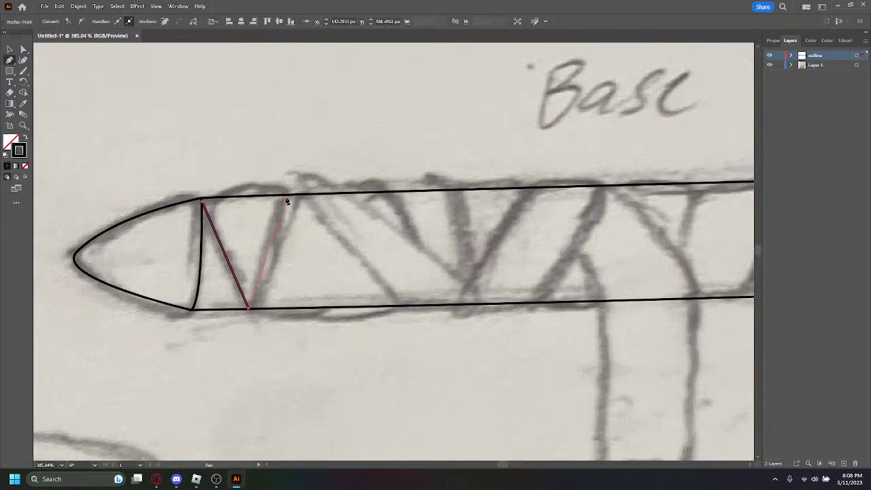
pyautogui.click(287, 196)
pyautogui.click(23, 49)
pyautogui.click(287, 295)
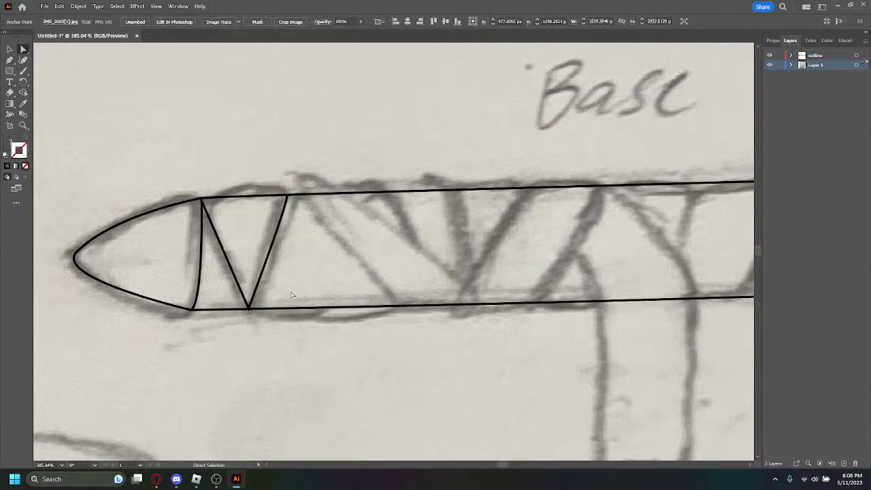
# Step: Try to trace the sketched bump above the V from its upper end back to the belt's top edge
pyautogui.press('p')
pyautogui.click(23, 126)
pyautogui.click(294, 221)
pyautogui.scroll(1, 280, 252)
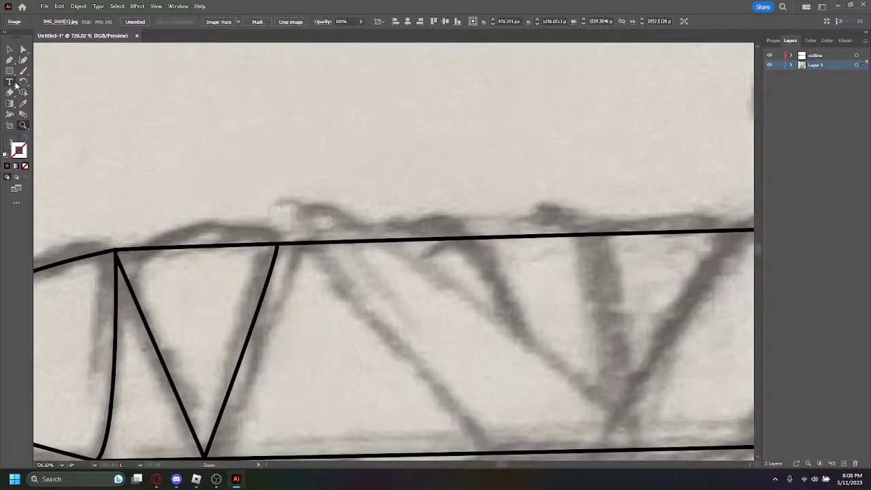
pyautogui.click(23, 71)
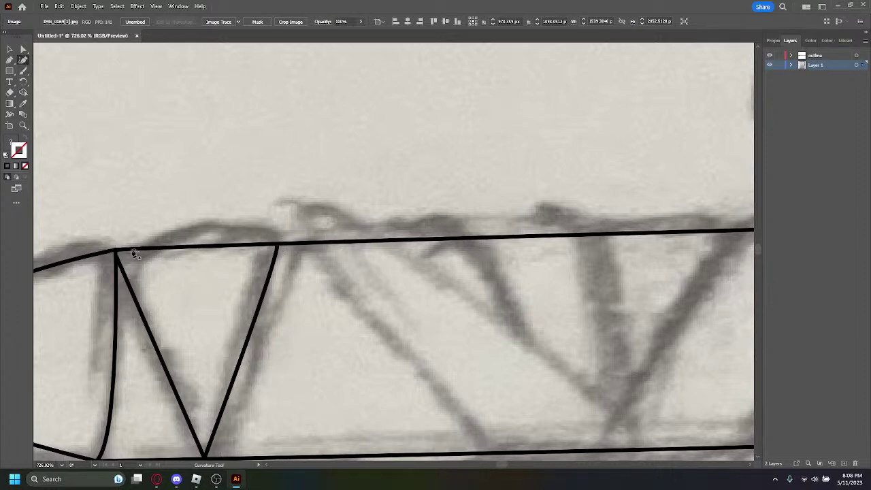
pyautogui.click(10, 60)
pyautogui.click(277, 243)
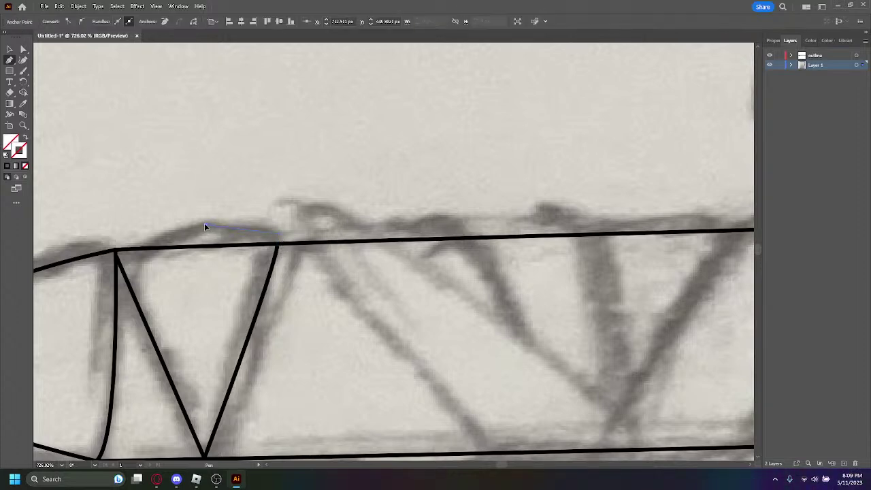
pyautogui.moveTo(199, 228); pyautogui.dragTo(200, 229)
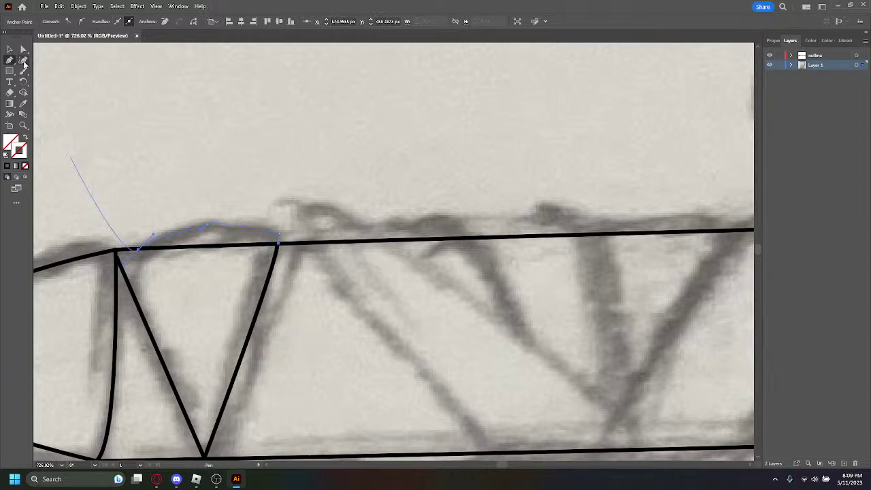
# Step: Set the traced bump's stroke colour to black, 000000
pyautogui.doubleClick(24, 154)
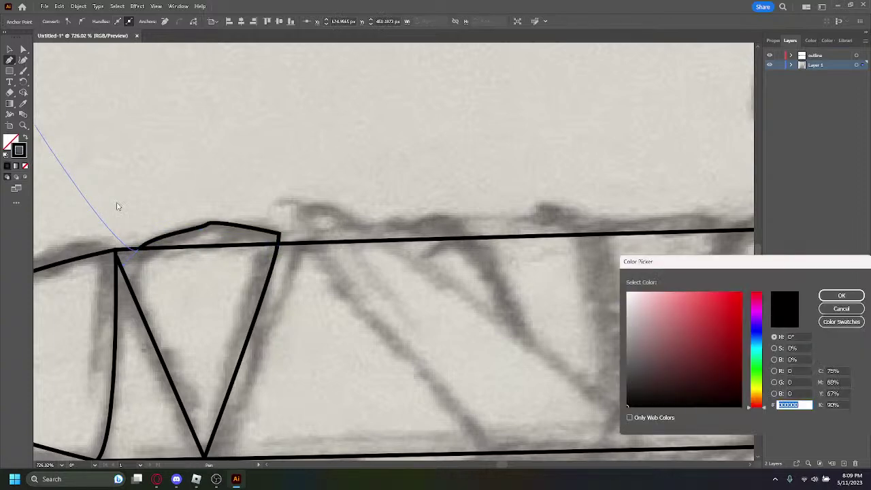
pyautogui.moveTo(643, 378)
pyautogui.mouseDown()
pyautogui.moveTo(616, 412)
pyautogui.moveTo(636, 401)
pyautogui.mouseUp()
pyautogui.click(840, 295)
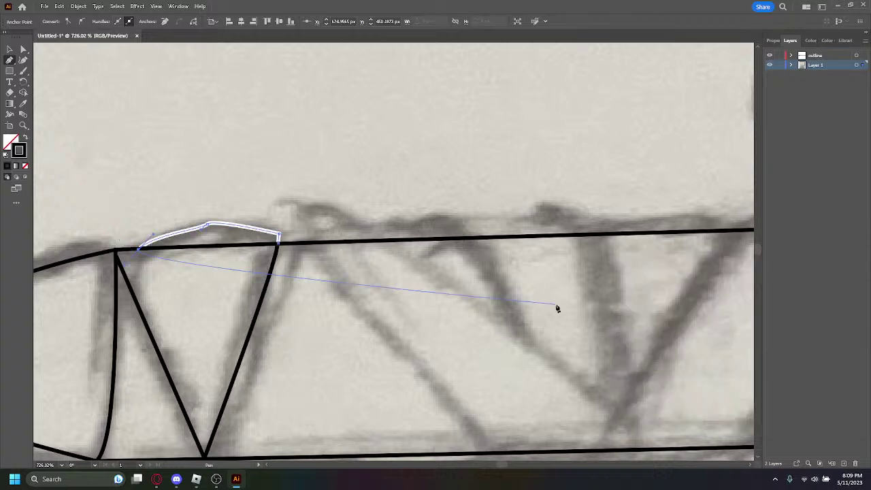
pyautogui.doubleClick(23, 157)
pyautogui.write('000000')
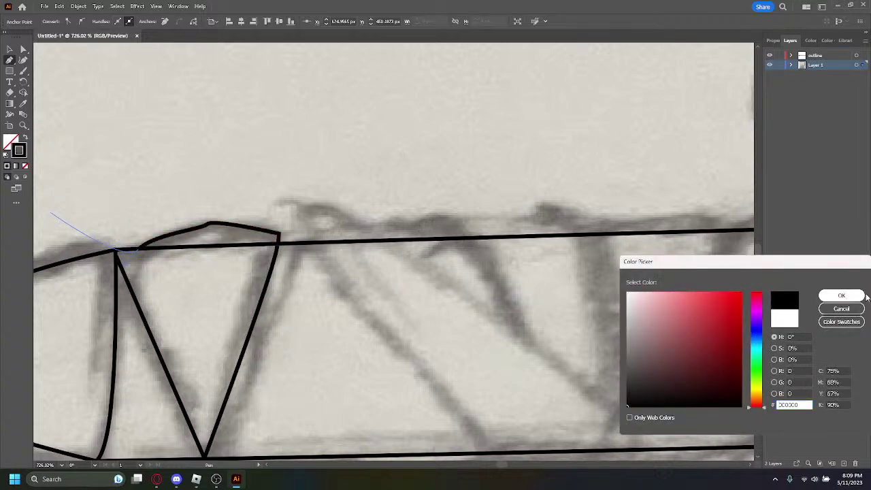
pyautogui.click(830, 295)
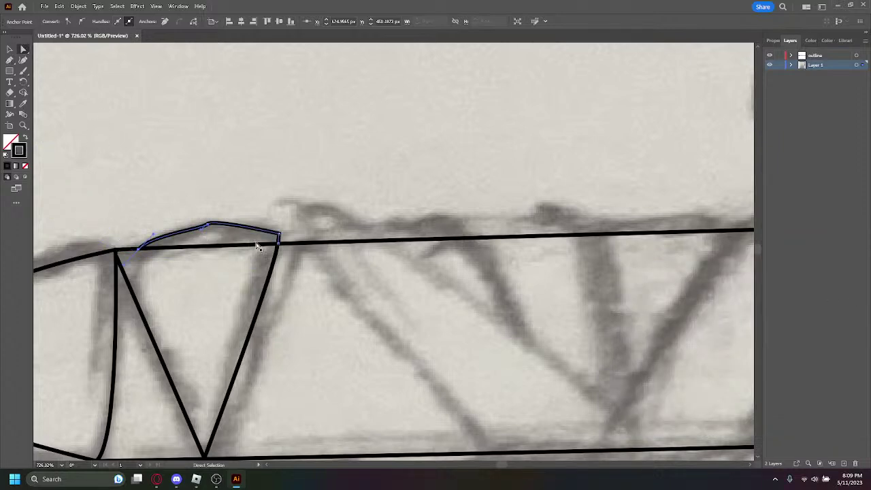
# Step: Undo the bump path and its stroke colour changes above the V
pyautogui.press('Delete')
pyautogui.hotkey('ctrl', 'z')
pyautogui.hotkey('ctrl', 'z')
pyautogui.hotkey('ctrl', 'z')
pyautogui.hotkey('ctrl', 'z')
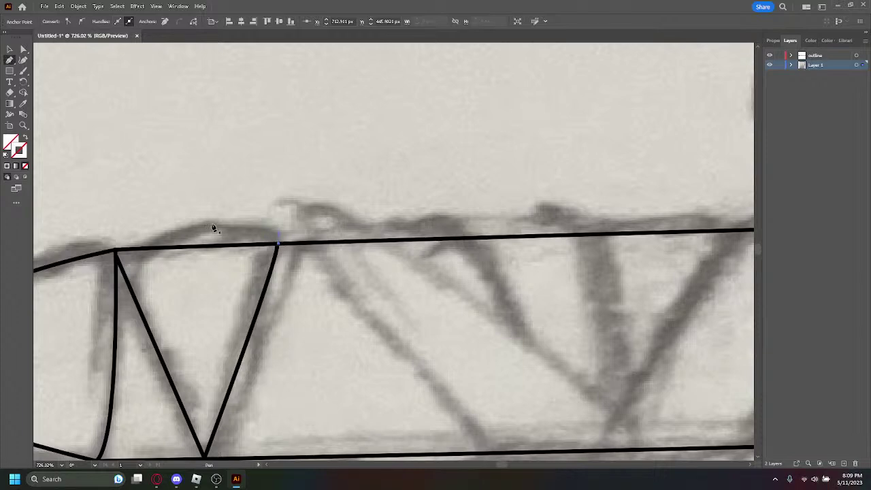
pyautogui.hotkey('ctrl', 'z')
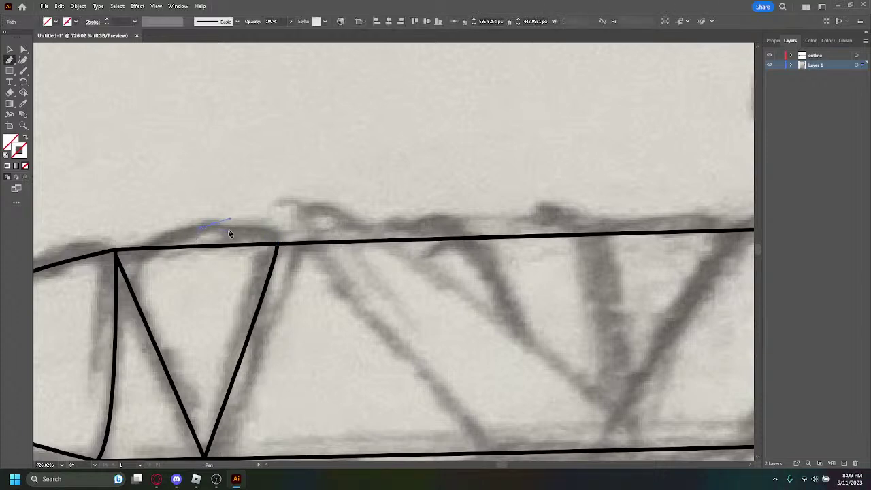
pyautogui.hotkey('ctrl', 'z')
pyautogui.click(278, 244)
pyautogui.hotkey('ctrl', 'z')
pyautogui.hotkey('ctrl', 'z')
# Step: Continue the V's path on the outline layer over the sketched bump to the belt's top edge, and deselect it
pyautogui.click(277, 245)
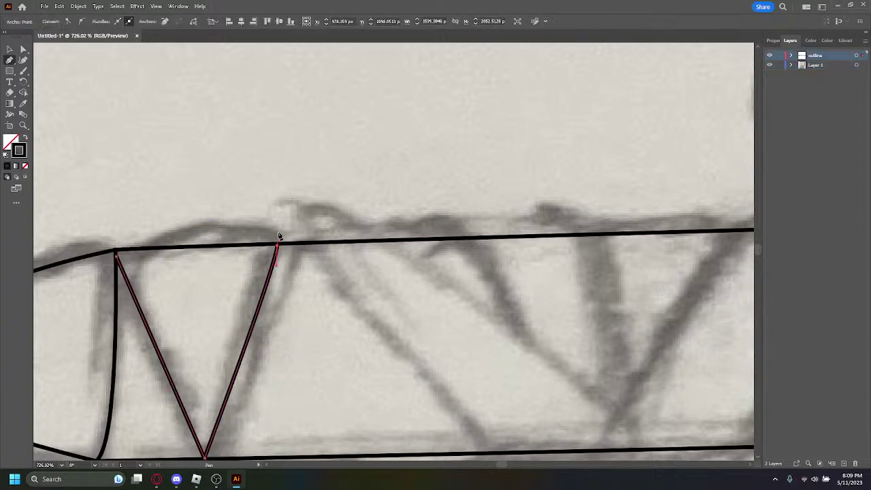
pyautogui.click(142, 251)
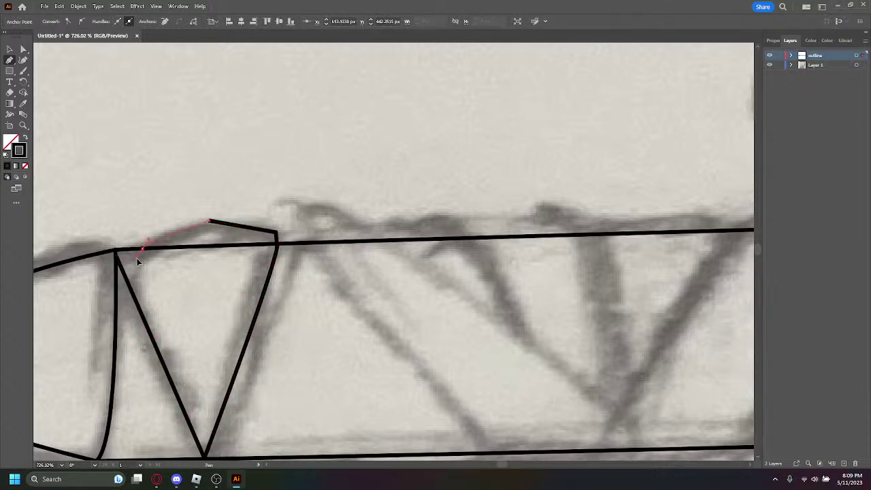
pyautogui.moveTo(138, 262); pyautogui.dragTo(116, 238)
pyautogui.click(24, 49)
pyautogui.click(196, 169)
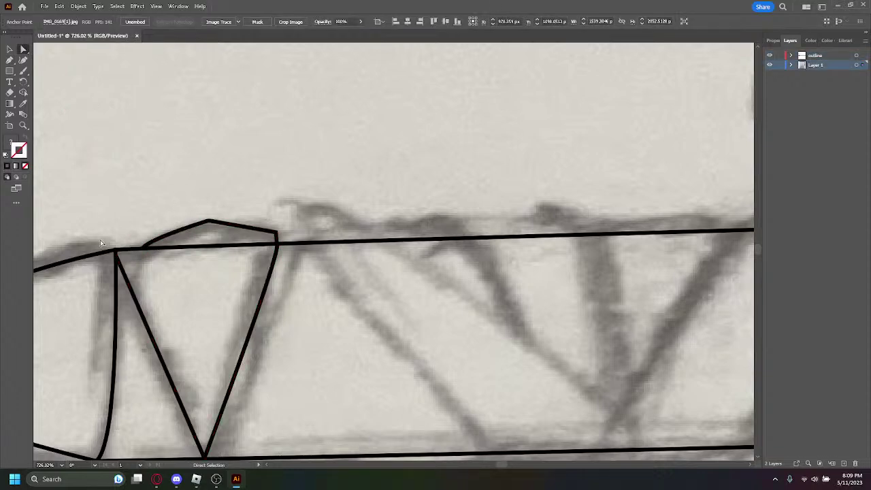
# Step: Redraw the bump above the V with a rounded upper corner, continuing the V's path back to the belt's top edge, and deselect it
pyautogui.scroll(-2, 171, 286)
pyautogui.scroll(2, 227, 297)
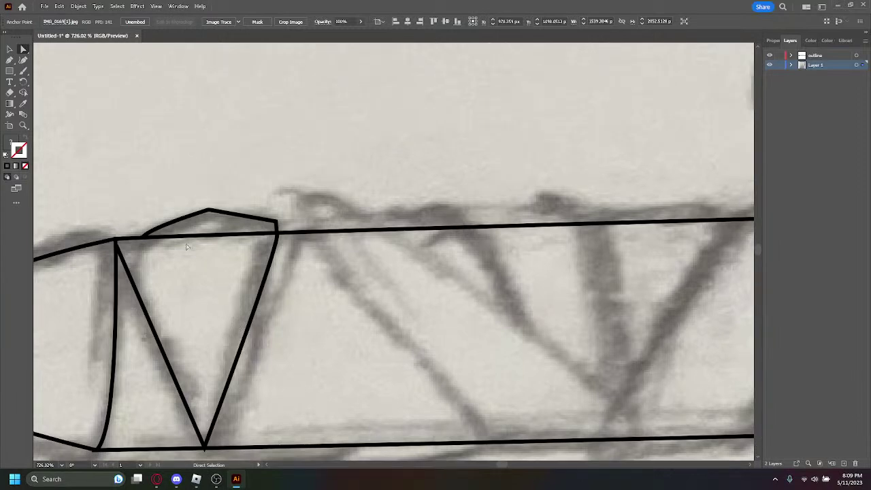
pyautogui.click(260, 229)
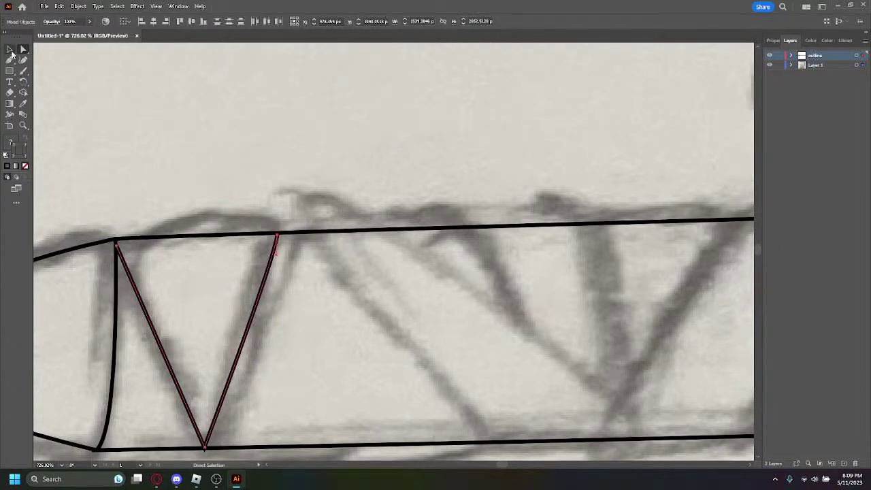
pyautogui.click(275, 232)
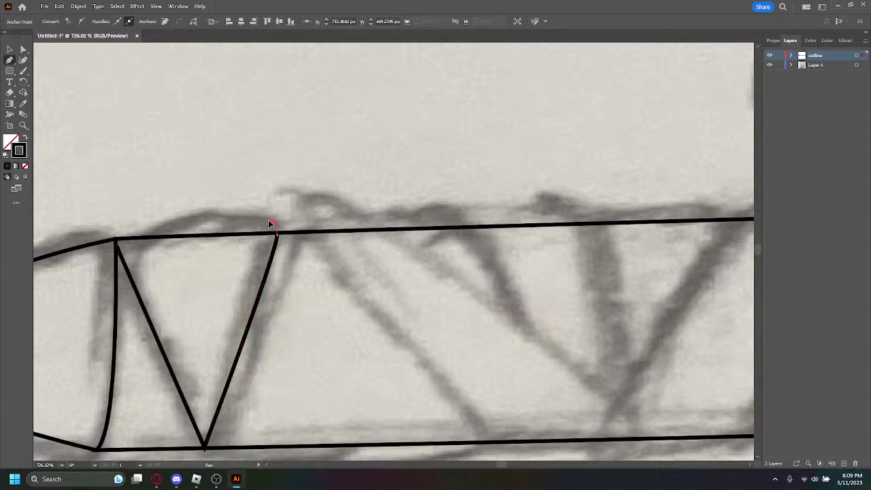
pyautogui.click(273, 225)
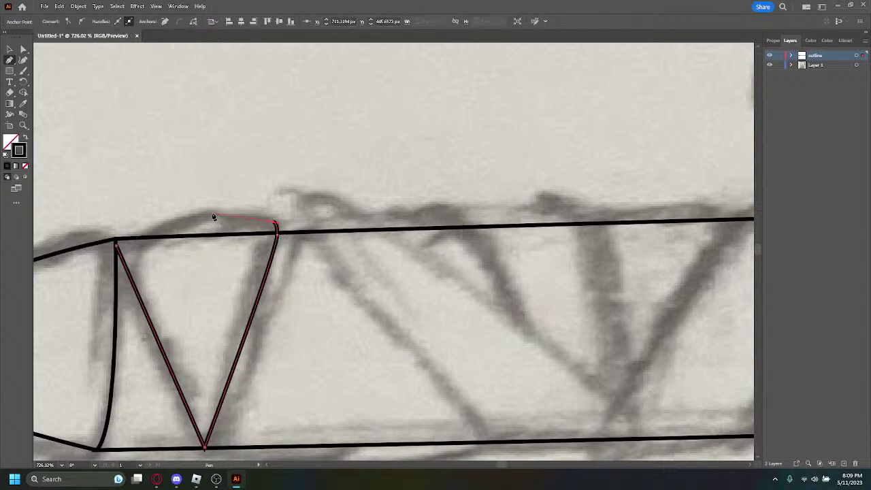
pyautogui.click(213, 216)
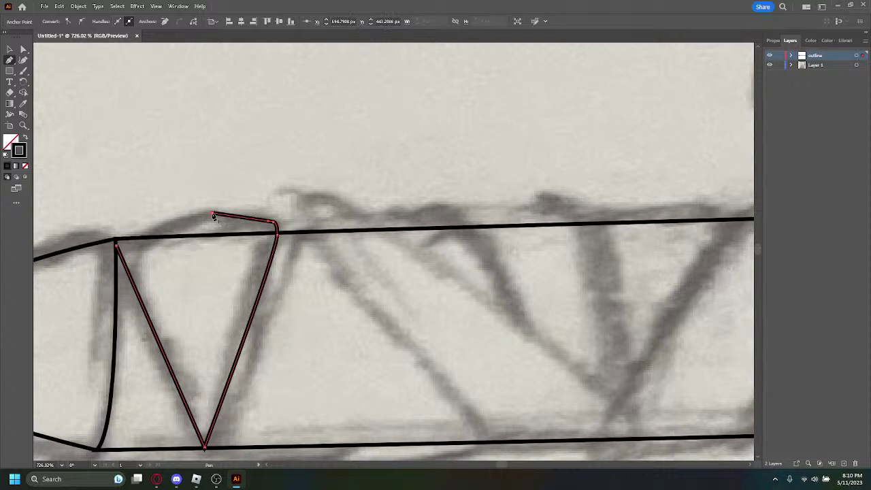
pyautogui.click(142, 239)
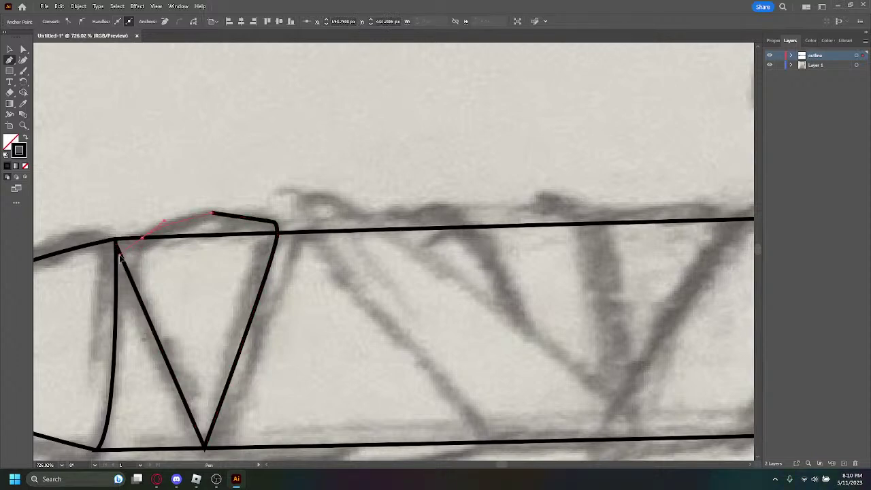
pyautogui.click(24, 51)
pyautogui.click(140, 140)
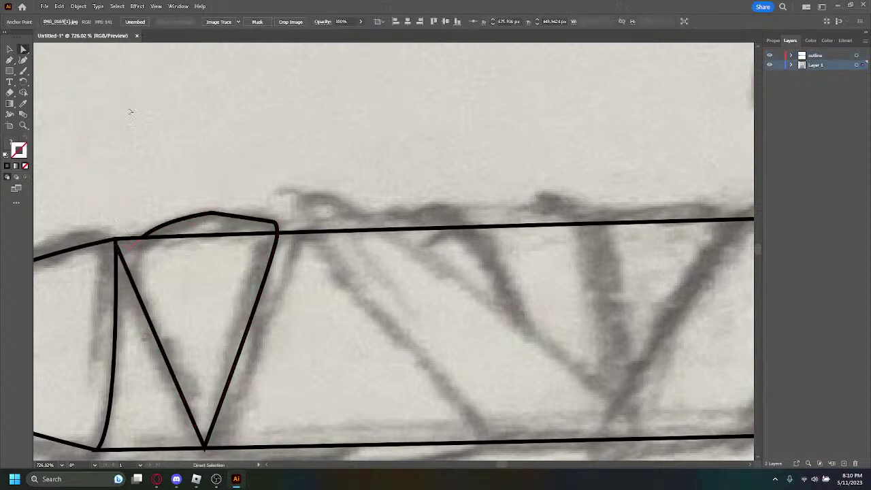
pyautogui.scroll(-3, 156, 251)
pyautogui.scroll(4, 155, 251)
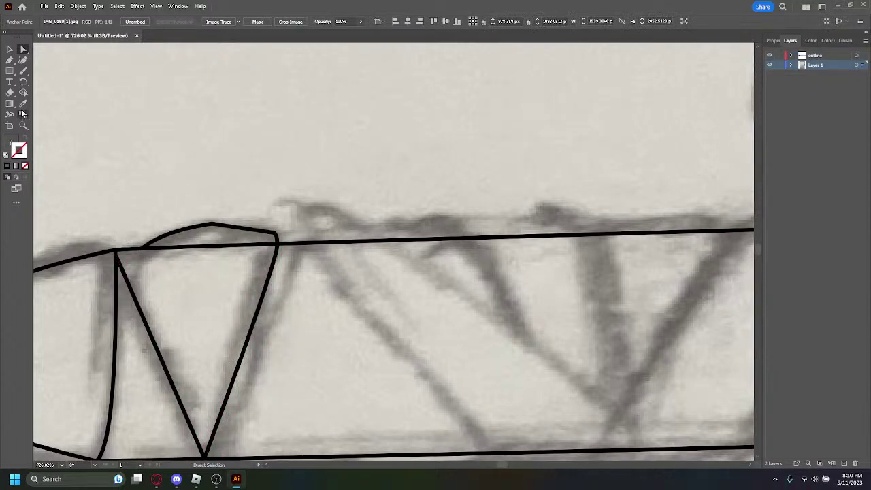
pyautogui.scroll(-5, 142, 327)
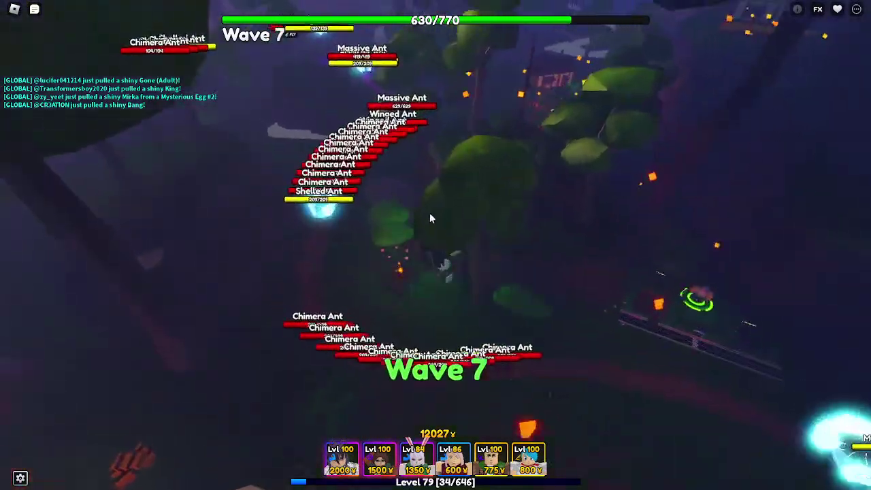
pyautogui.press('w')
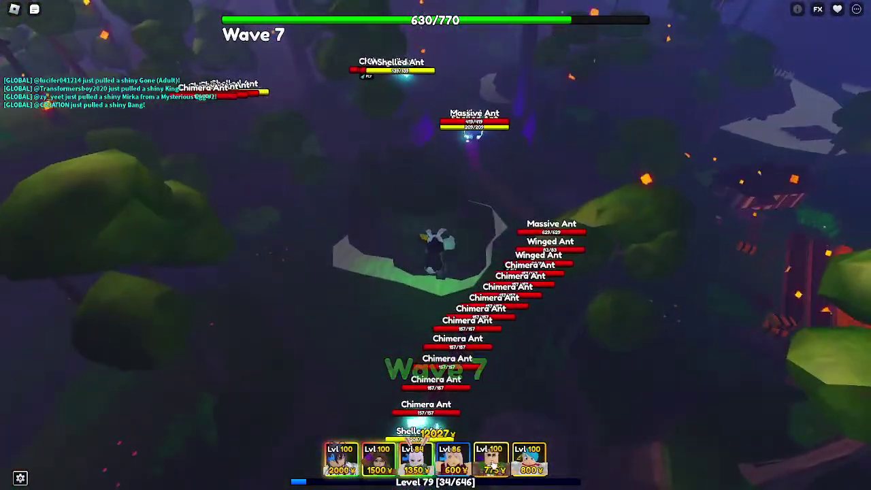
pyautogui.click(493, 465)
pyautogui.click(354, 344)
pyautogui.press('w')
pyautogui.press('a')
pyautogui.click(407, 334)
pyautogui.click(381, 460)
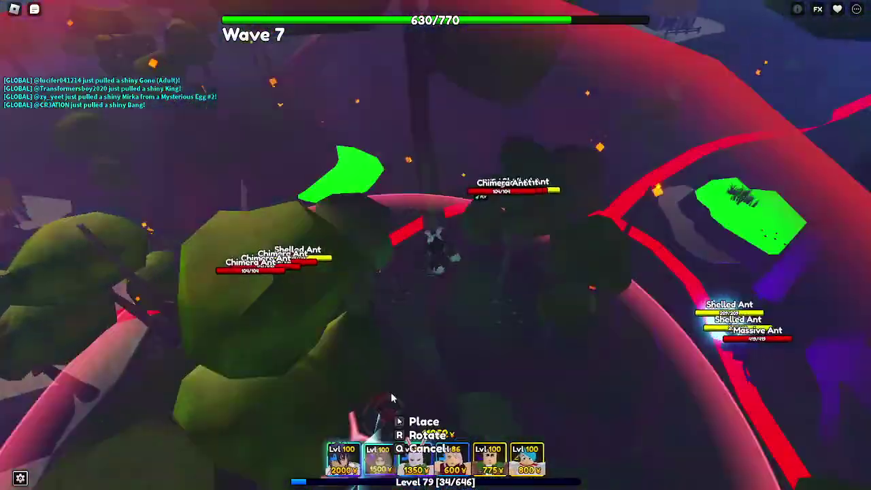
pyautogui.click(388, 214)
pyautogui.click(452, 295)
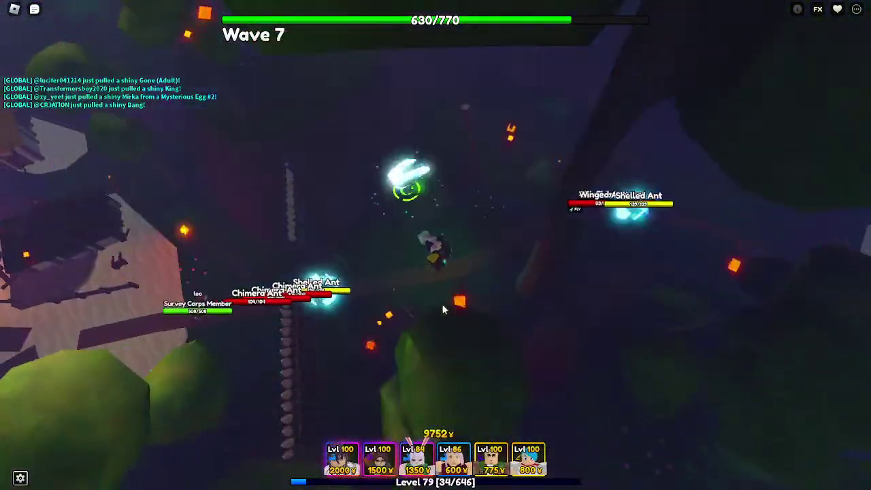
pyautogui.scroll(3, 433, 316)
pyautogui.press('a')
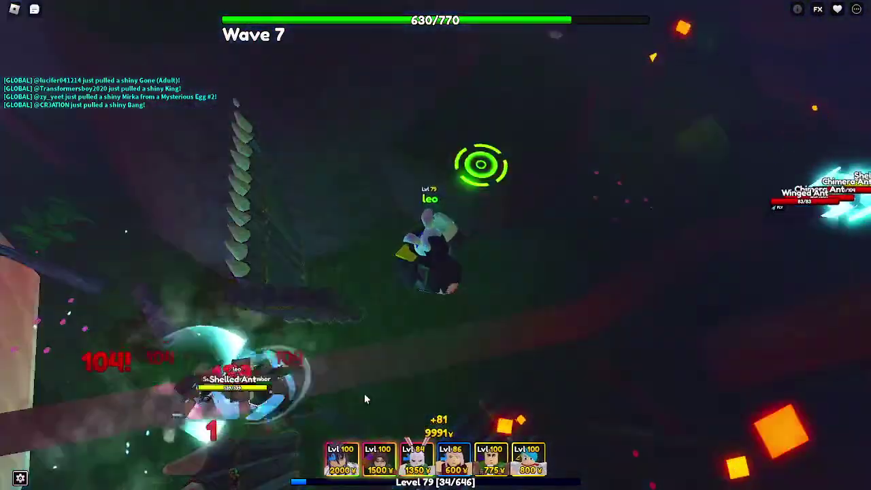
pyautogui.press('1')
pyautogui.click(366, 397)
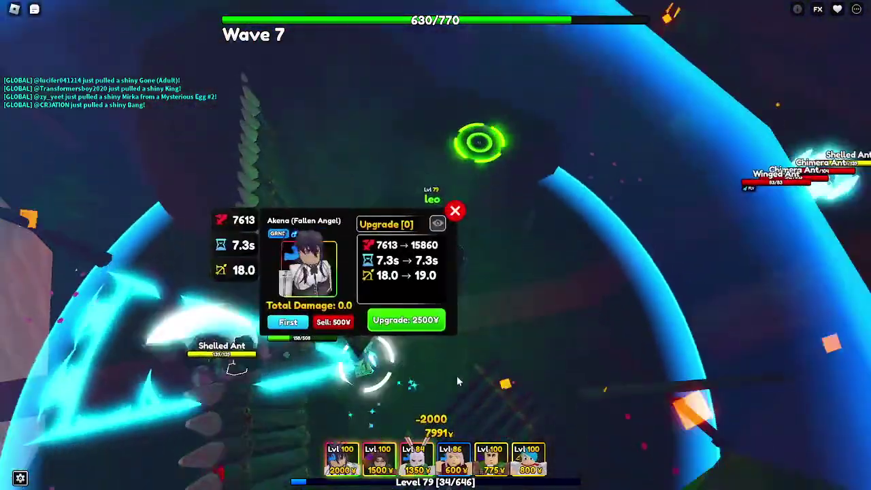
pyautogui.click(472, 317)
pyautogui.press('w')
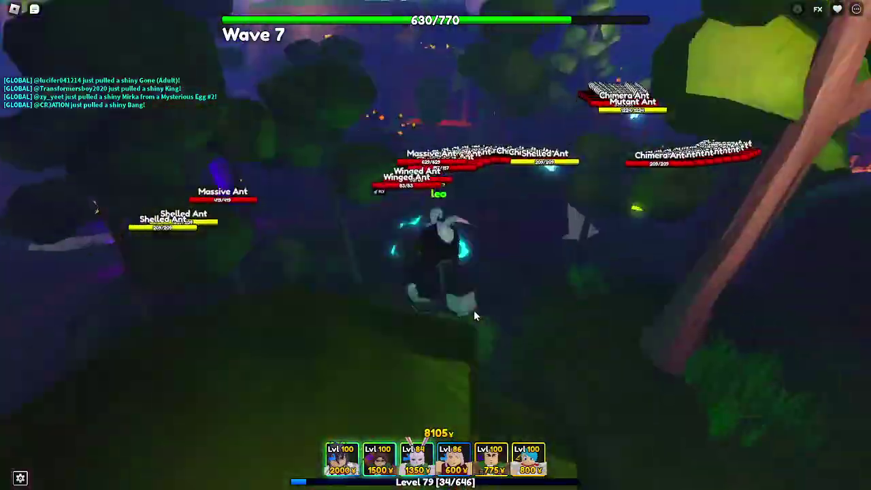
pyautogui.press('1')
pyautogui.press('w')
pyautogui.press('d')
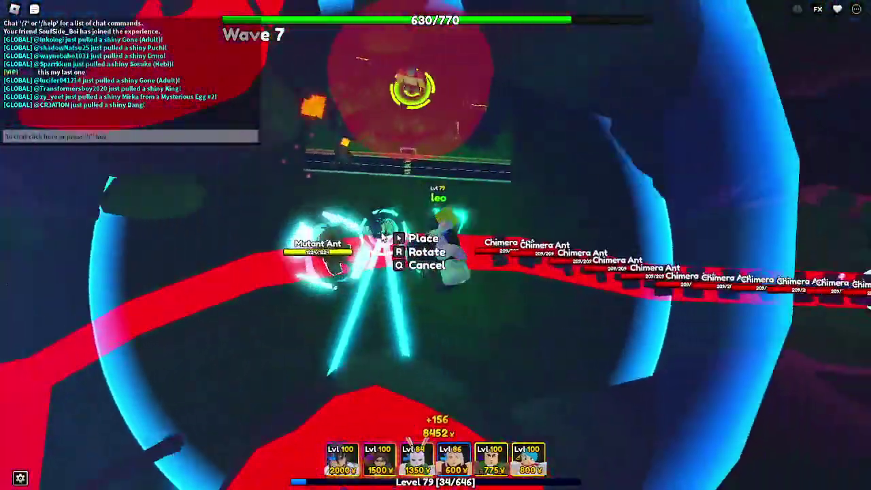
pyautogui.click(379, 233)
pyautogui.click(418, 457)
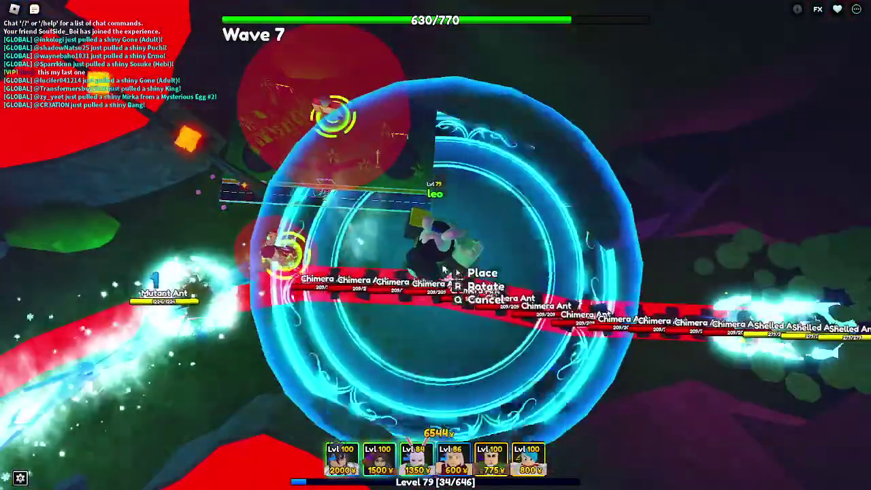
pyautogui.click(453, 272)
pyautogui.click(533, 305)
pyautogui.press('s')
pyautogui.press('a')
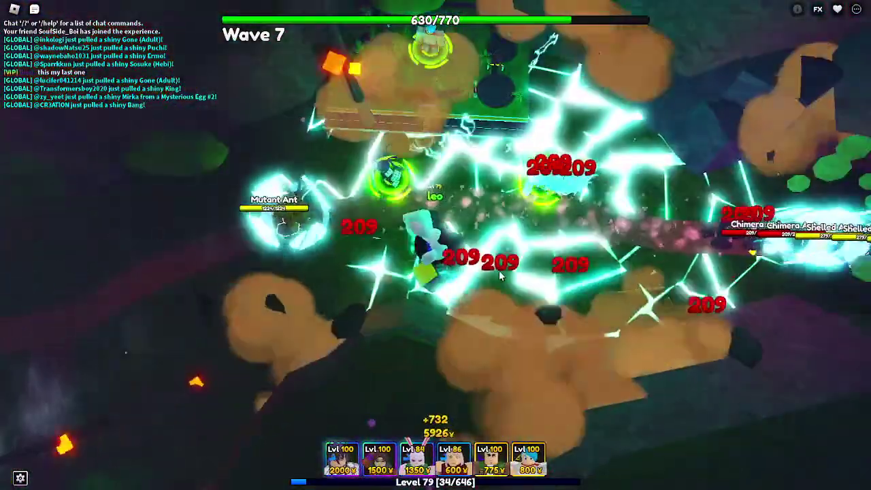
pyautogui.press('a')
pyautogui.press('w')
pyautogui.press('d')
pyautogui.press('w')
pyautogui.press('1')
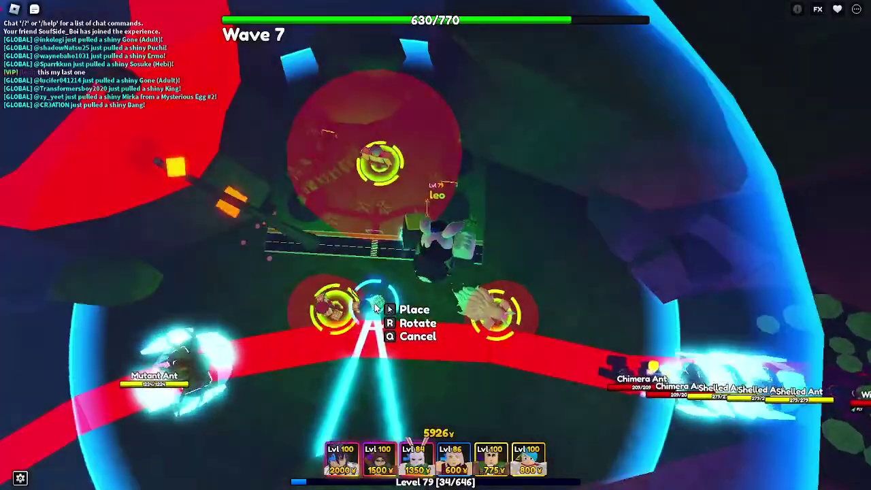
pyautogui.click(376, 303)
pyautogui.click(492, 313)
pyautogui.press('w')
pyautogui.click(378, 199)
pyautogui.click(443, 156)
pyautogui.click(591, 239)
pyautogui.rightClick(475, 187)
pyautogui.press('w')
pyautogui.press('1')
pyautogui.press('w')
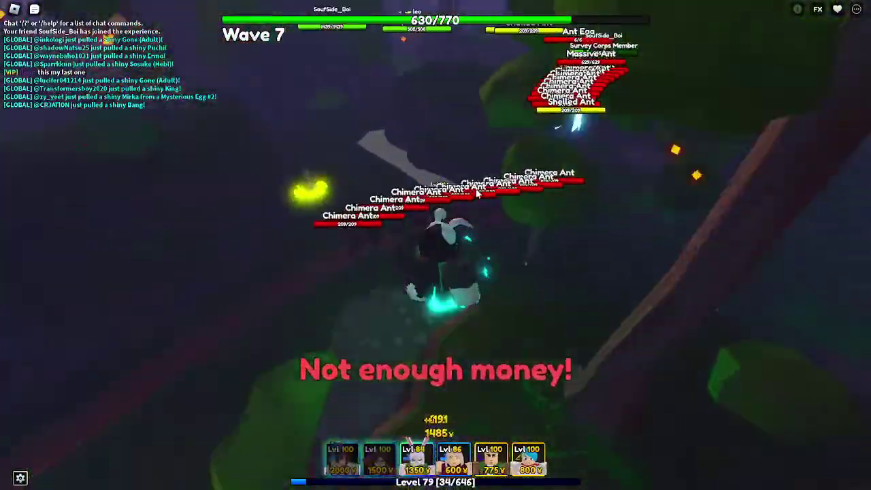
pyautogui.press('w')
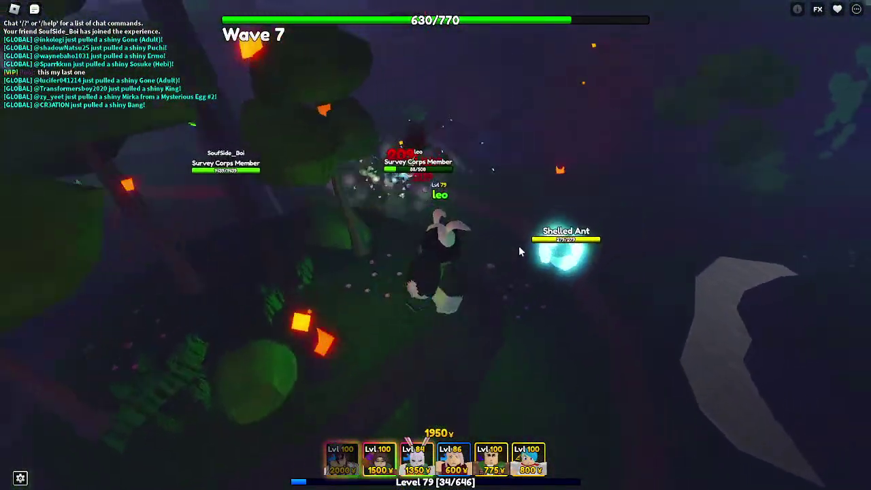
pyautogui.press('a')
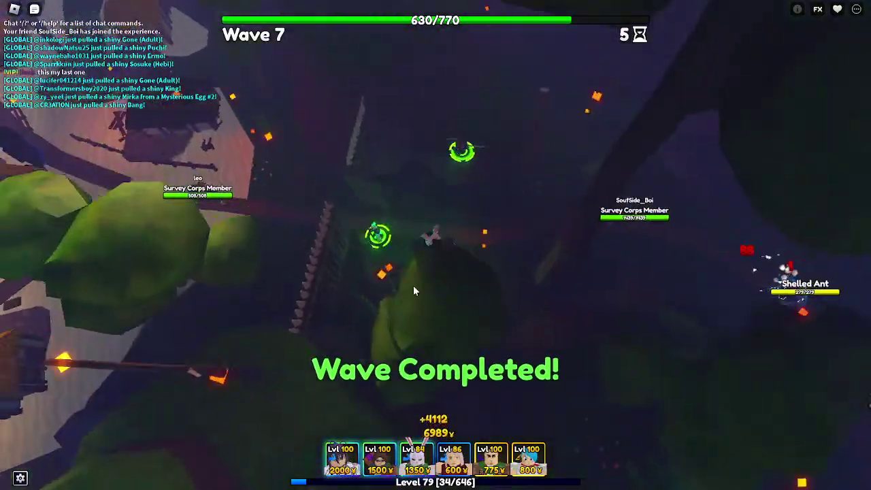
pyautogui.click(412, 279)
pyautogui.click(363, 206)
pyautogui.press('w')
pyautogui.press('w')
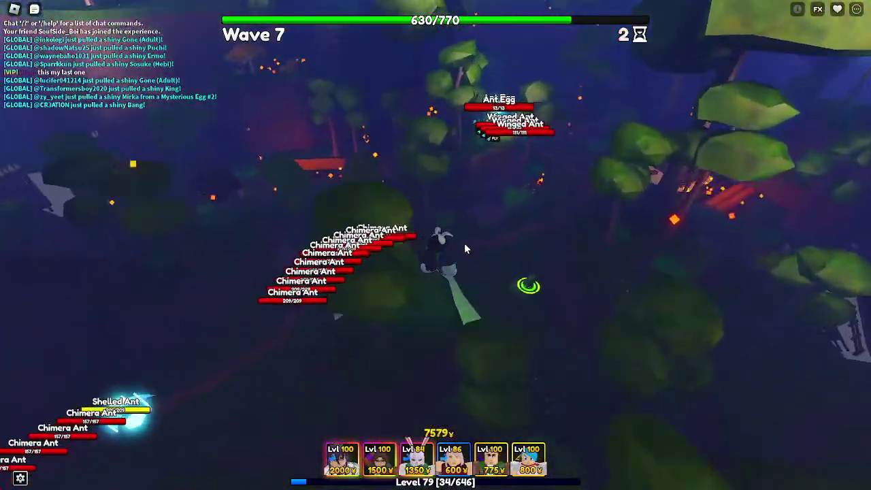
pyautogui.press('w')
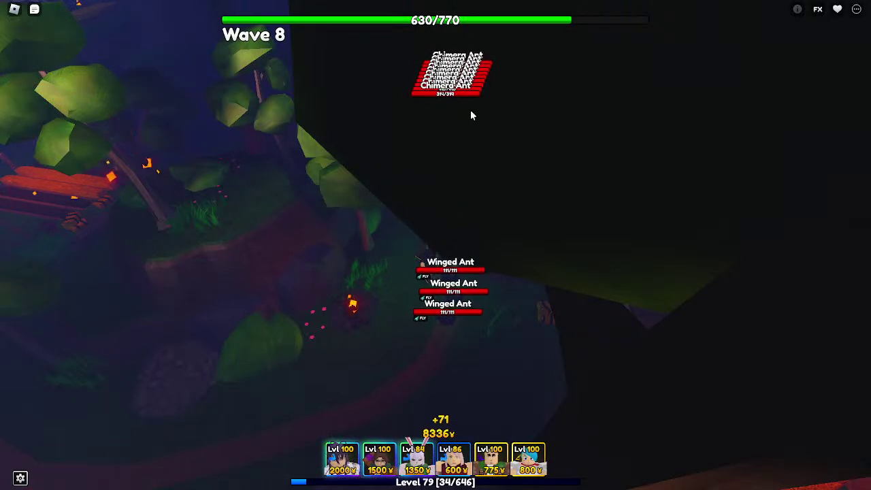
pyautogui.moveTo(367, 229)
pyautogui.mouseDown()
pyautogui.moveTo(448, 250)
pyautogui.moveTo(478, 228)
pyautogui.moveTo(439, 311)
pyautogui.moveTo(426, 395)
pyautogui.moveTo(458, 383)
pyautogui.mouseUp()
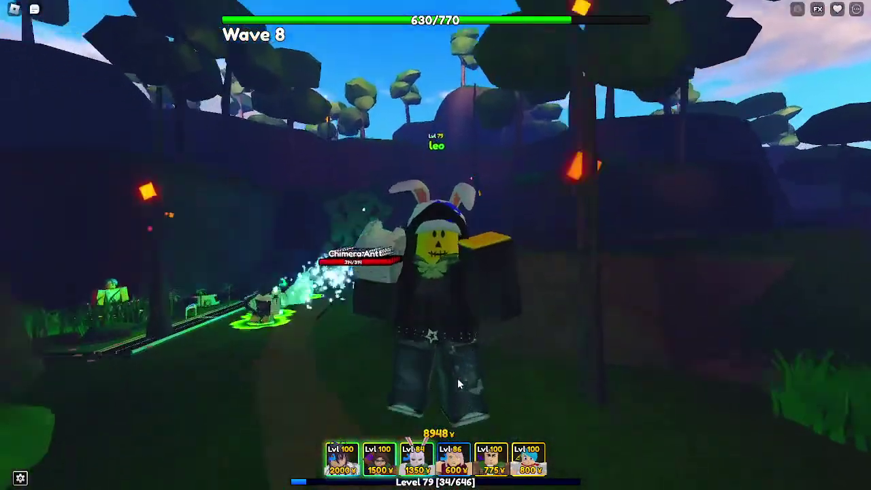
pyautogui.scroll(-5, 457, 378)
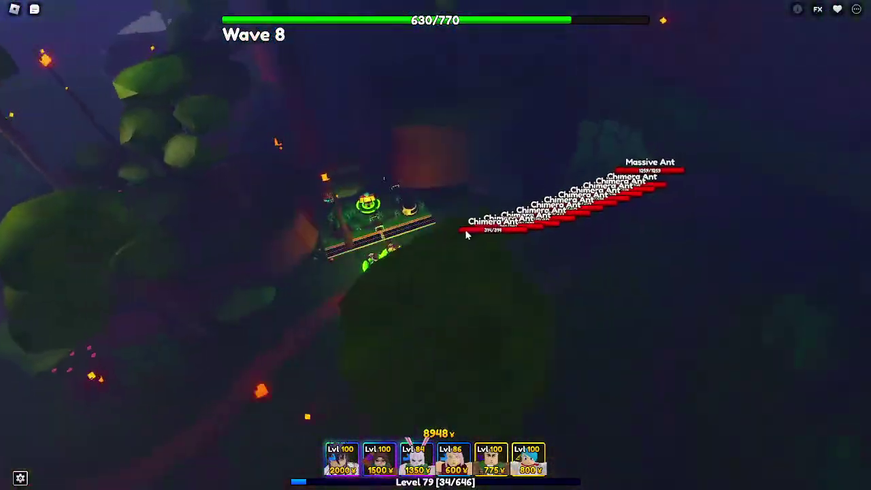
pyautogui.click(374, 258)
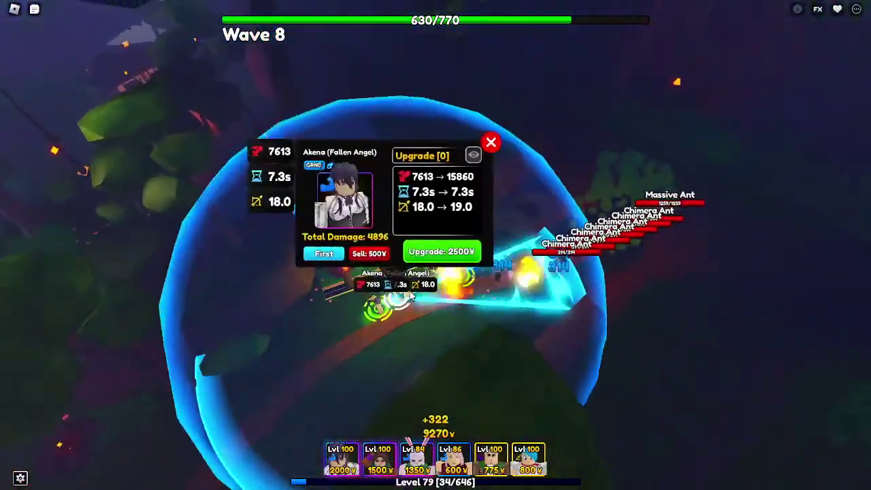
pyautogui.click(300, 328)
# Step: Switch back to Illustrator and draw a thin closed path around the belt's top-edge segment beneath the bump
pyautogui.press('super+Tab')
pyautogui.click(479, 132)
pyautogui.scroll(-1, 408, 259)
pyautogui.scroll(3, 88, 228)
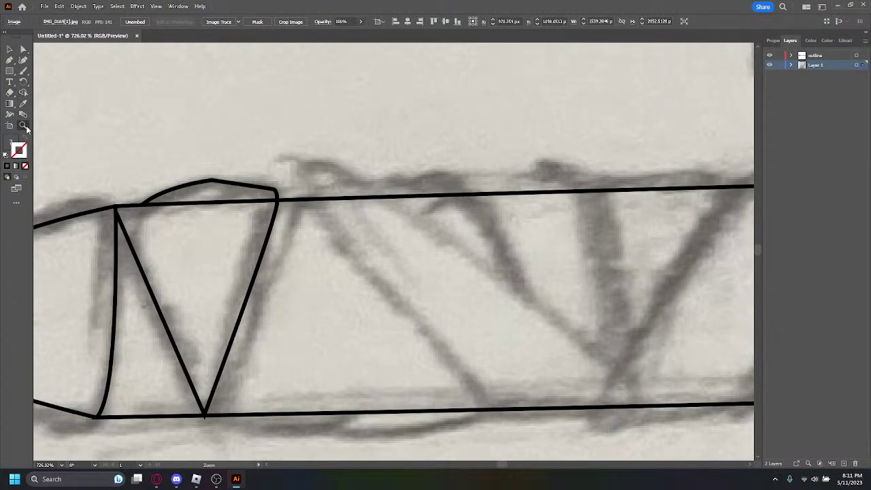
pyautogui.moveTo(161, 216); pyautogui.dragTo(350, 238)
pyautogui.scroll(3, 136, 212)
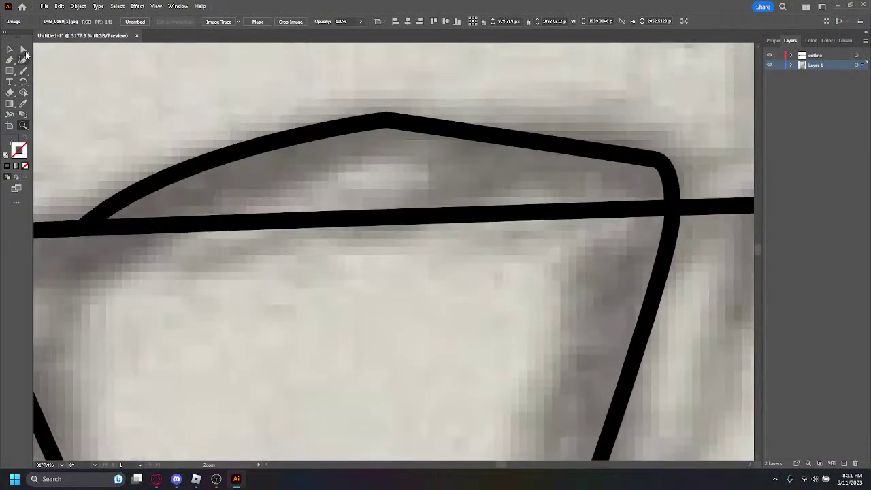
pyautogui.click(106, 219)
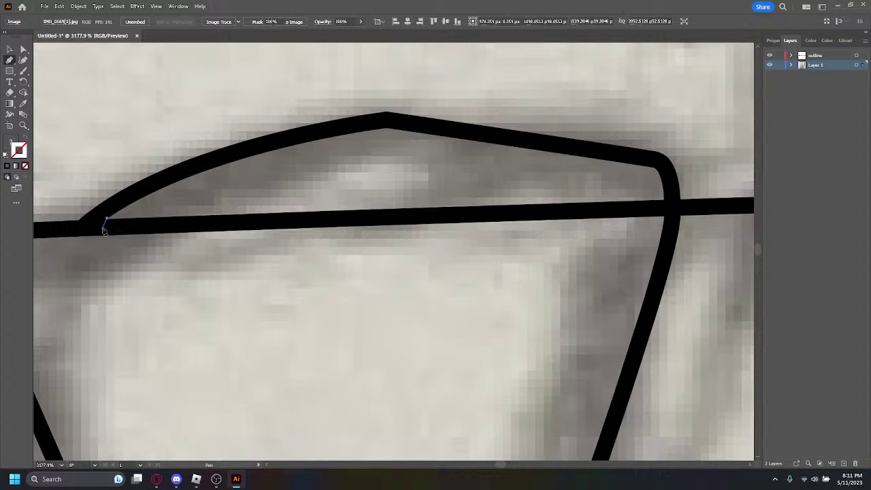
pyautogui.click(76, 243)
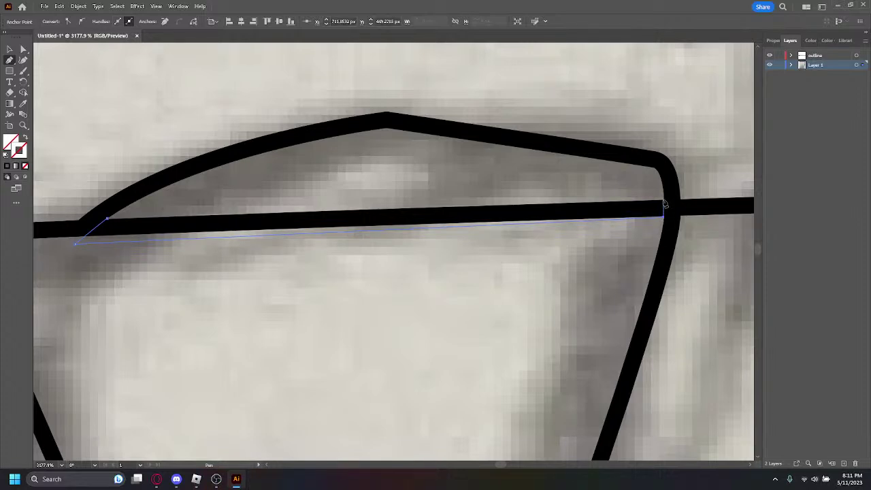
pyautogui.click(664, 200)
# Step: Try to make a clipping mask from the thin path around the edge segment beneath the bump
pyautogui.click(9, 51)
pyautogui.rightClick(243, 230)
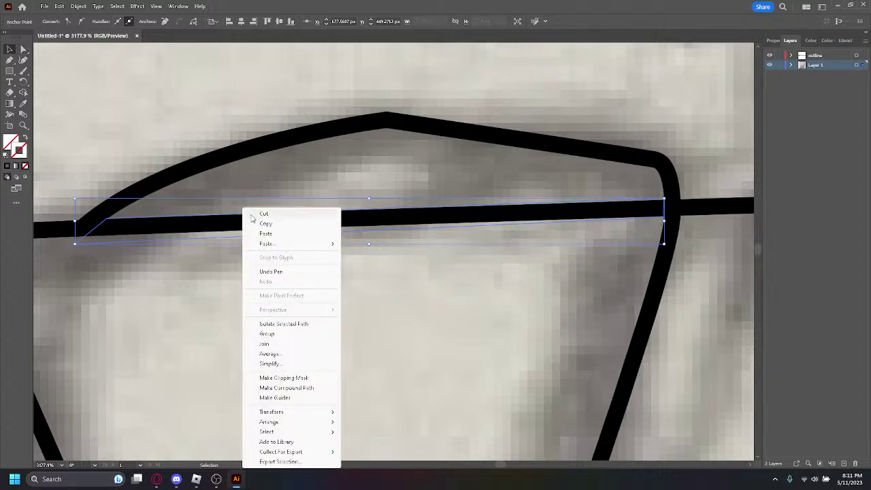
pyautogui.click(297, 378)
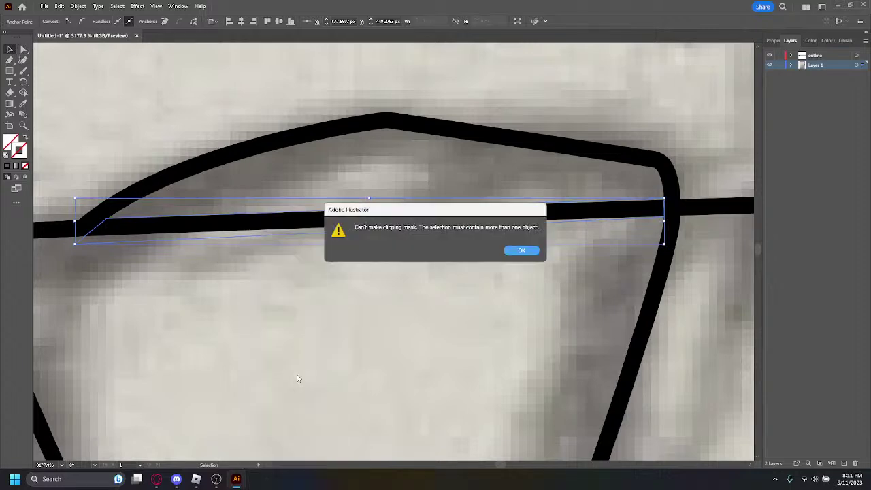
pyautogui.click(521, 251)
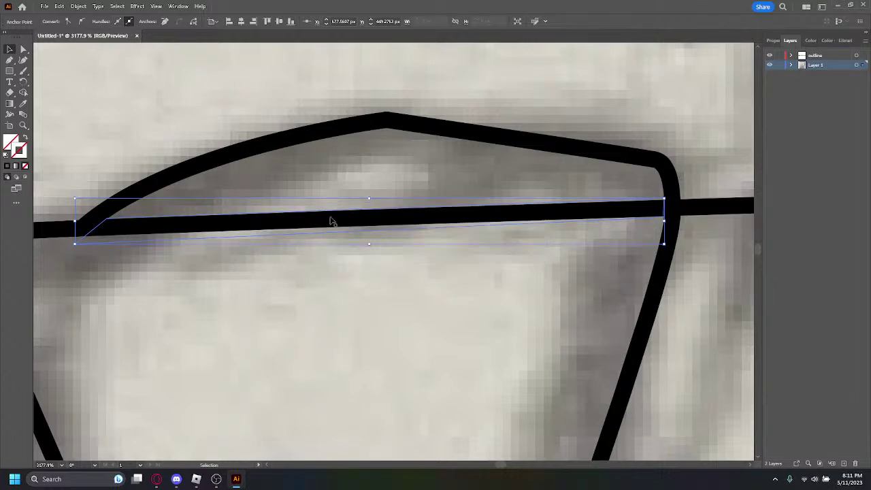
pyautogui.press('a')
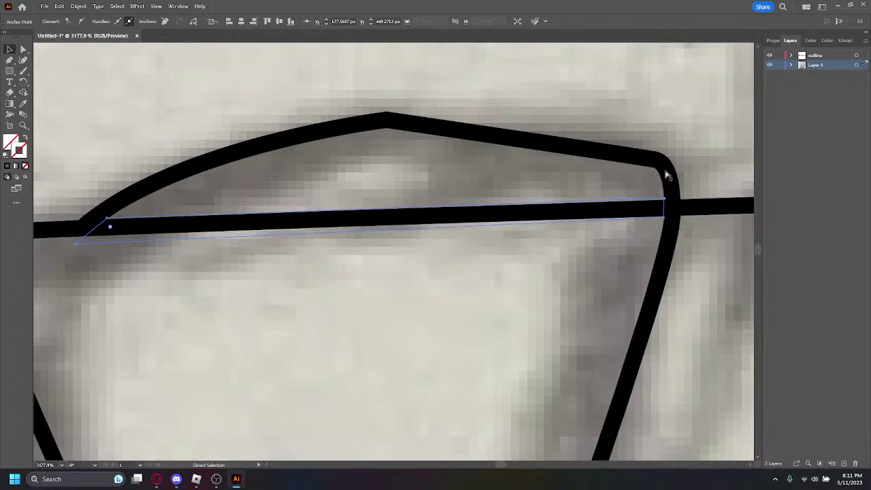
# Step: Try to make a clipping mask from the V outline with its bump and the belt's top-edge path
pyautogui.click(666, 175)
pyautogui.press('v')
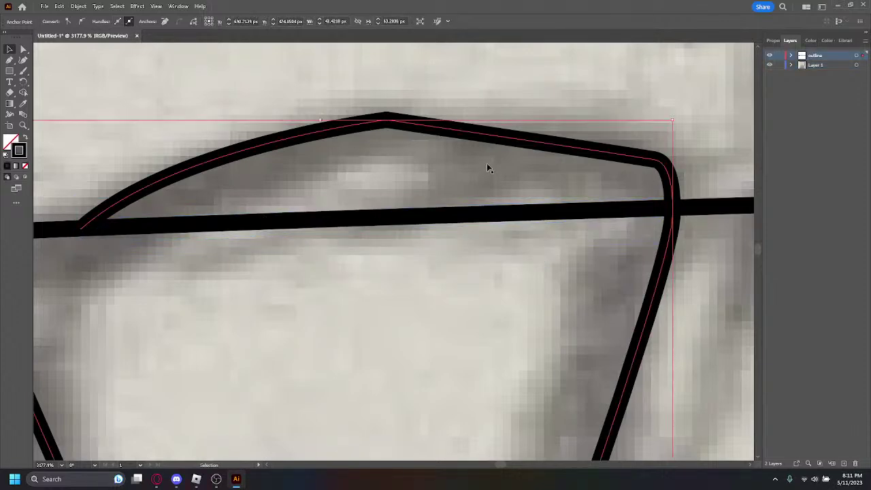
pyautogui.press('a')
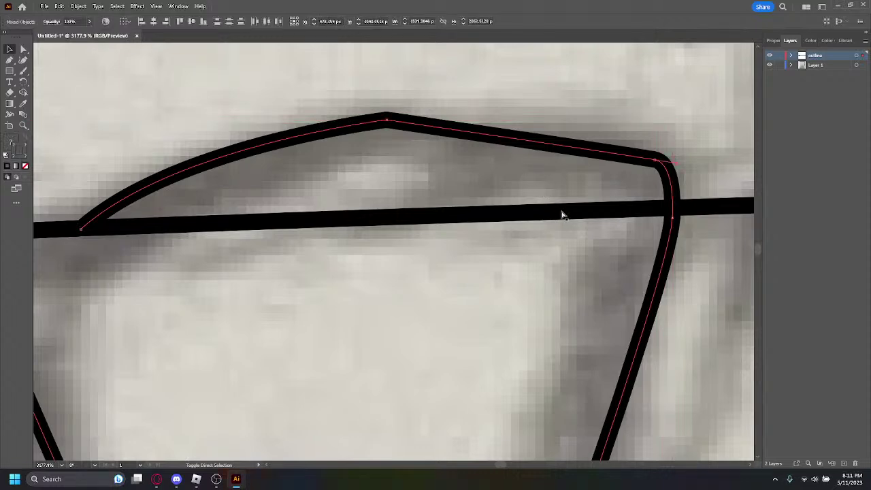
pyautogui.press('ctrl')
pyautogui.press('ctrl')
pyautogui.hotkey('ctrl', 'a')
pyautogui.click(354, 223)
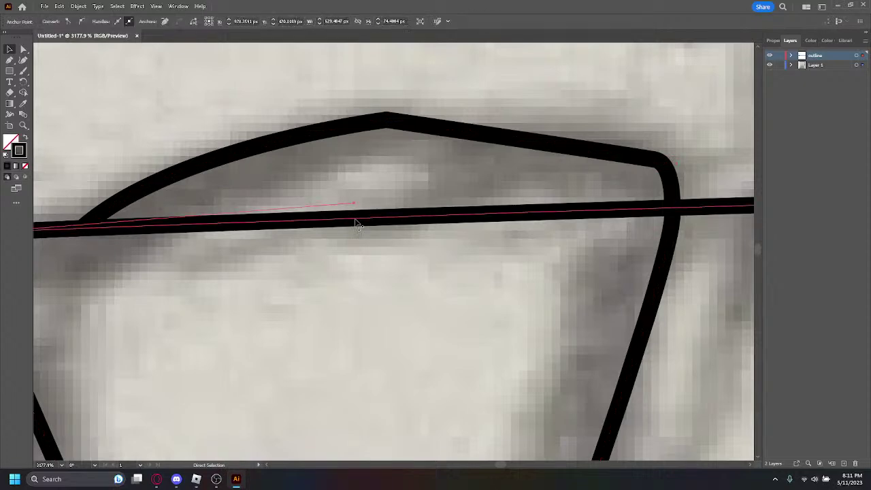
pyautogui.keyDown('shift'); pyautogui.click(137, 200); pyautogui.keyUp('shift')
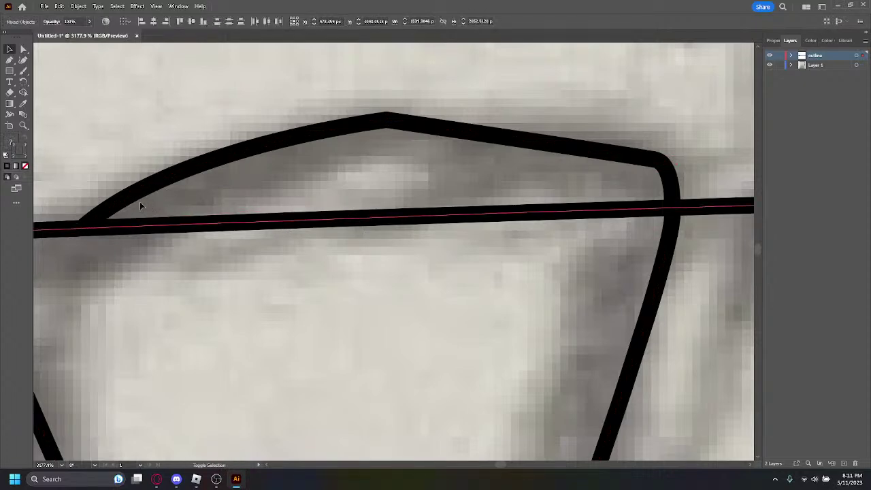
pyautogui.rightClick(313, 225)
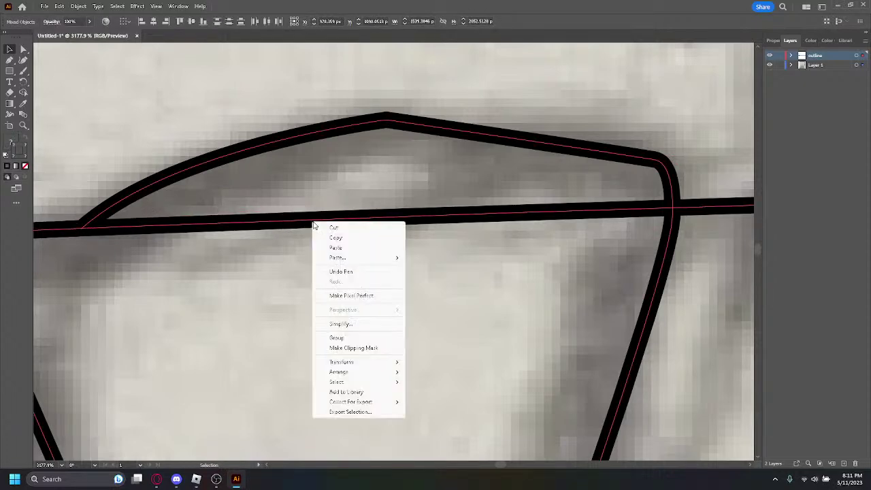
pyautogui.click(368, 348)
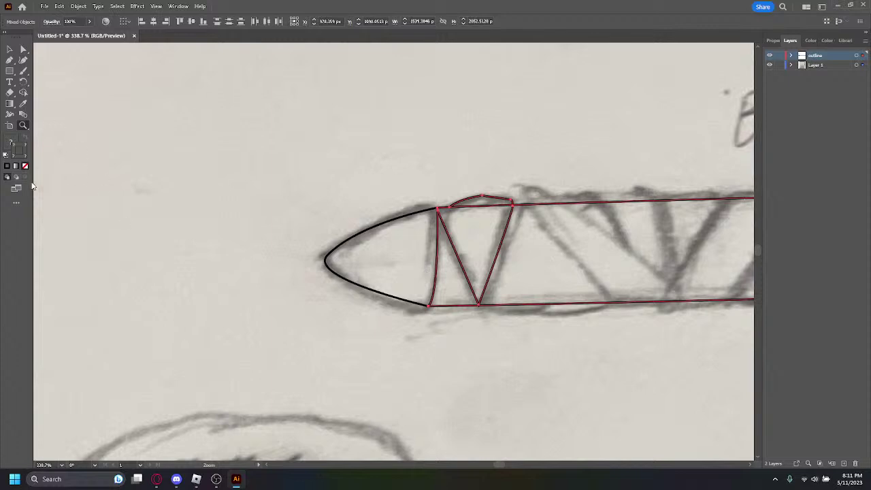
# Step: Deselect the outline paths and bring the whole traced belt into view
pyautogui.click(23, 50)
pyautogui.click(24, 125)
pyautogui.click(23, 50)
pyautogui.click(25, 126)
pyautogui.moveTo(604, 275); pyautogui.dragTo(445, 257)
pyautogui.moveTo(489, 464); pyautogui.dragTo(519, 465)
pyautogui.scroll(-1, 421, 327)
pyautogui.moveTo(332, 195); pyautogui.dragTo(285, 321)
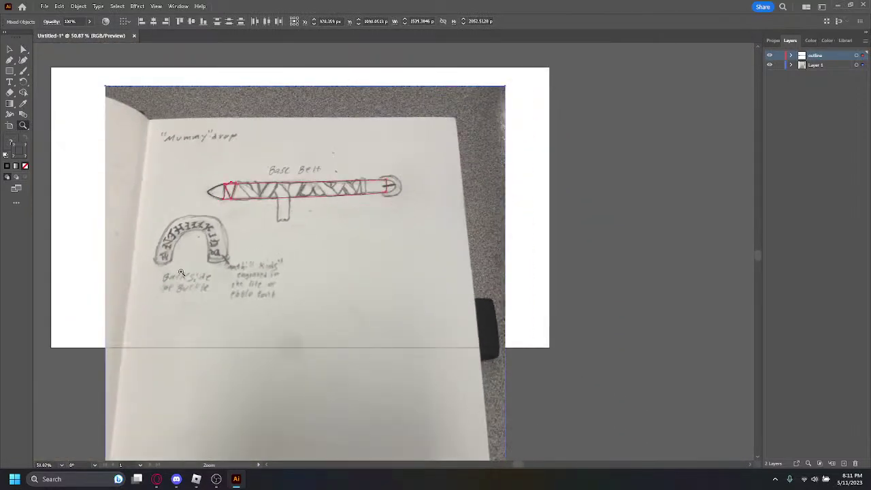
pyautogui.scroll(2, 165, 295)
pyautogui.click(24, 49)
pyautogui.click(138, 72)
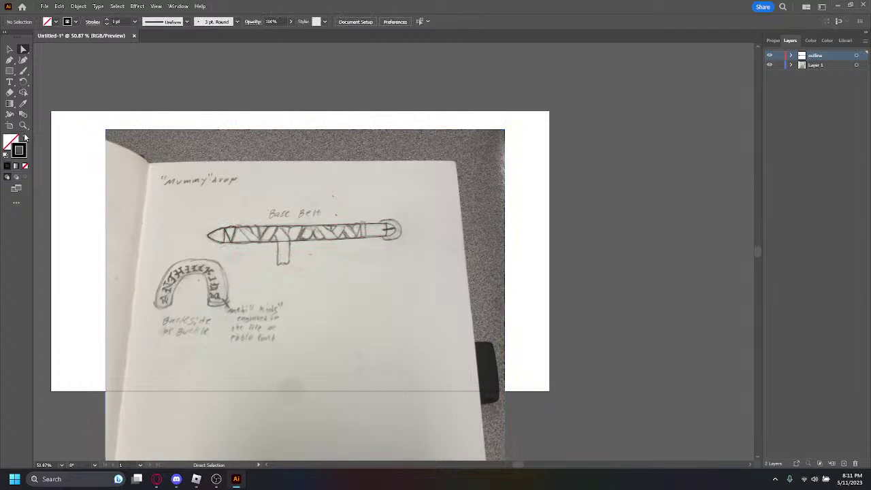
pyautogui.moveTo(263, 241); pyautogui.dragTo(364, 248)
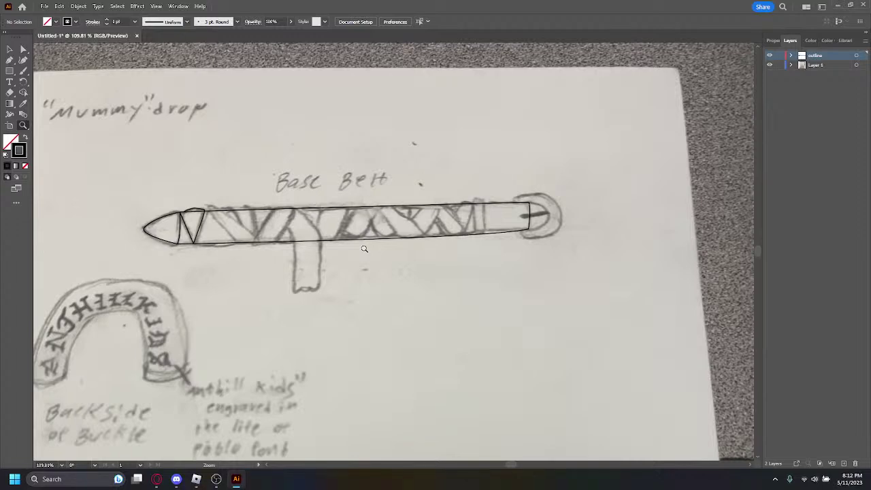
# Step: Check the live stream's chat in OBS Studio, and return to Illustrator with the whole belt sketch in view
pyautogui.click(217, 479)
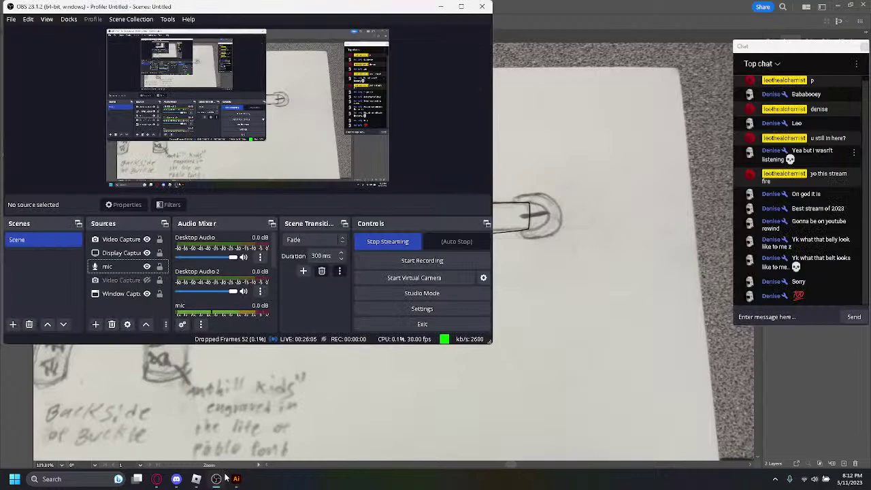
pyautogui.click(216, 480)
pyautogui.moveTo(481, 352); pyautogui.dragTo(387, 352)
pyautogui.scroll(-2, 350, 350)
pyautogui.moveTo(334, 254); pyautogui.dragTo(415, 268)
pyautogui.scroll(-1, 529, 290)
pyautogui.scroll(1, 535, 305)
pyautogui.moveTo(524, 226); pyautogui.dragTo(464, 227)
pyautogui.moveTo(511, 201); pyautogui.dragTo(611, 176)
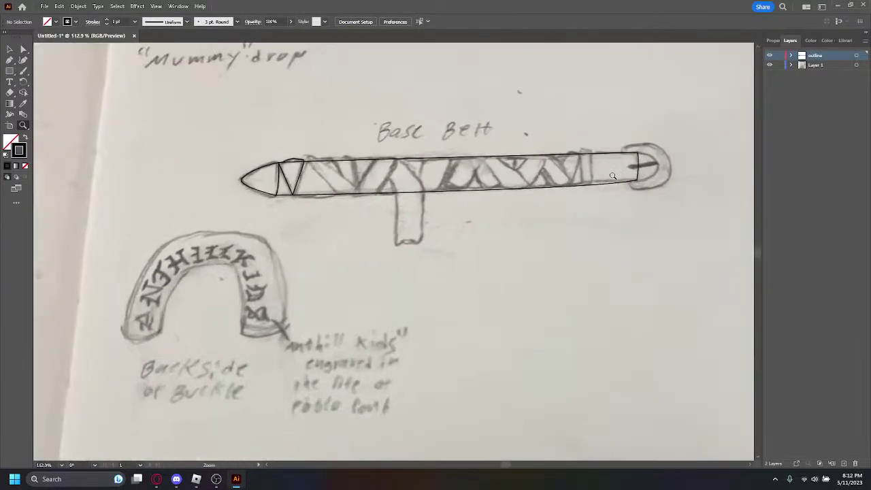
pyautogui.scroll(1, 545, 281)
pyautogui.moveTo(523, 256)
pyautogui.mouseDown()
pyautogui.moveTo(470, 256)
pyautogui.moveTo(502, 253)
pyautogui.mouseUp()
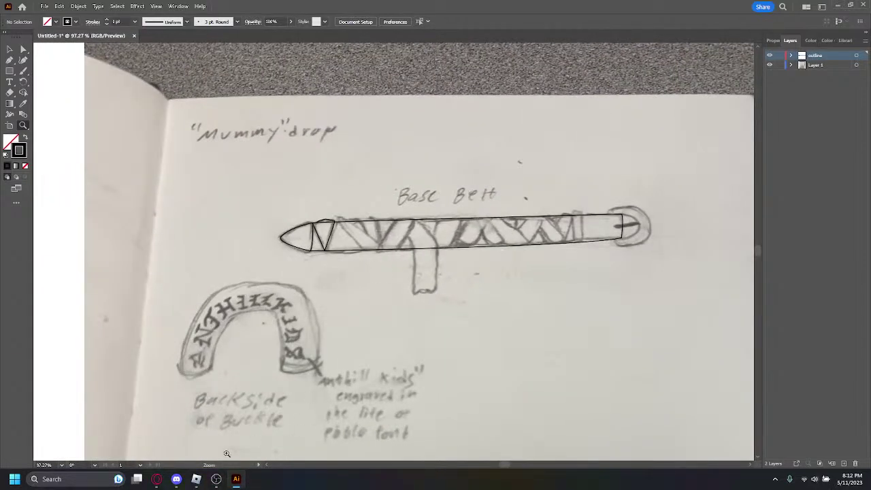
# Step: Switch to Discord and look through the clothing templates in the internet money server's -mockups channel
pyautogui.click(178, 480)
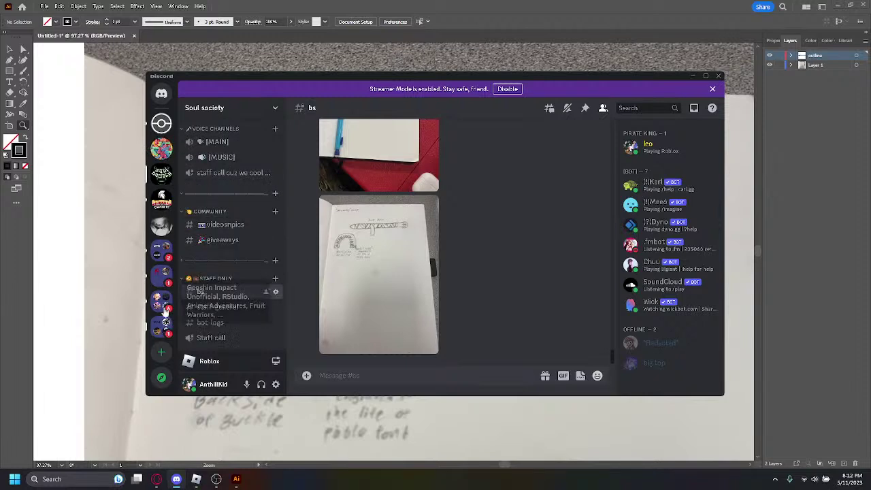
pyautogui.scroll(-1, 164, 266)
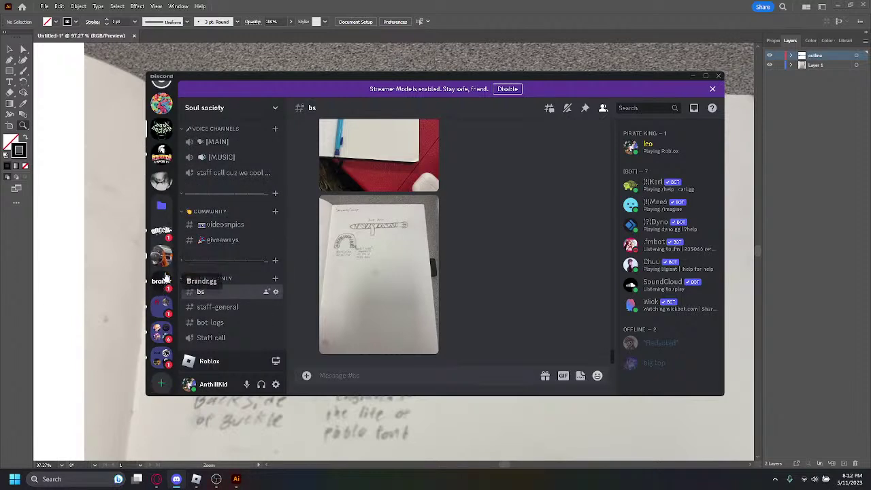
pyautogui.click(161, 256)
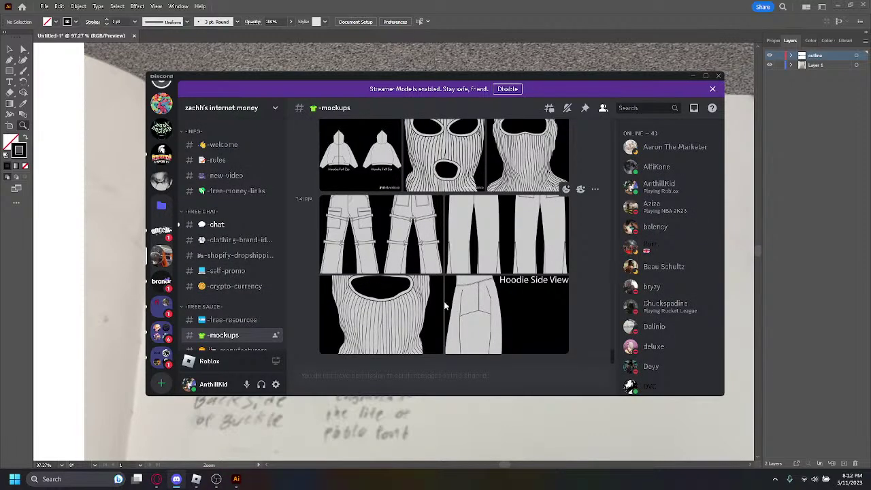
pyautogui.click(481, 310)
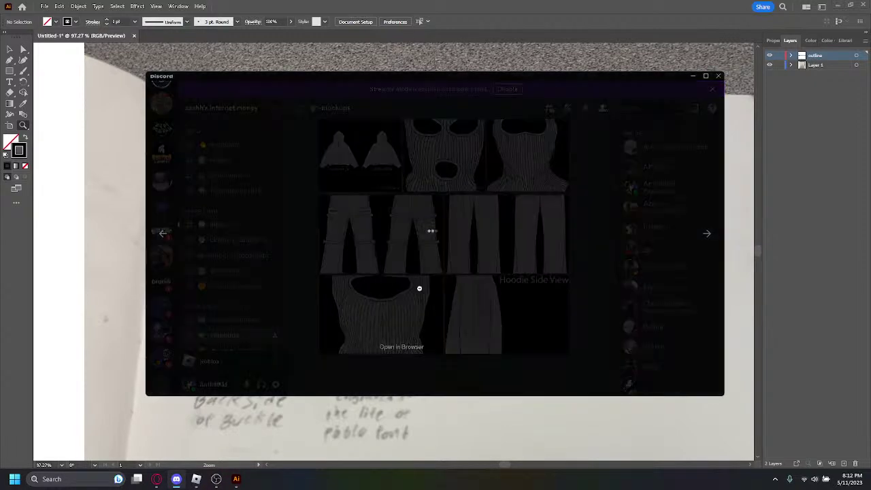
pyautogui.click(598, 175)
pyautogui.scroll(4, 510, 317)
pyautogui.scroll(10, 510, 317)
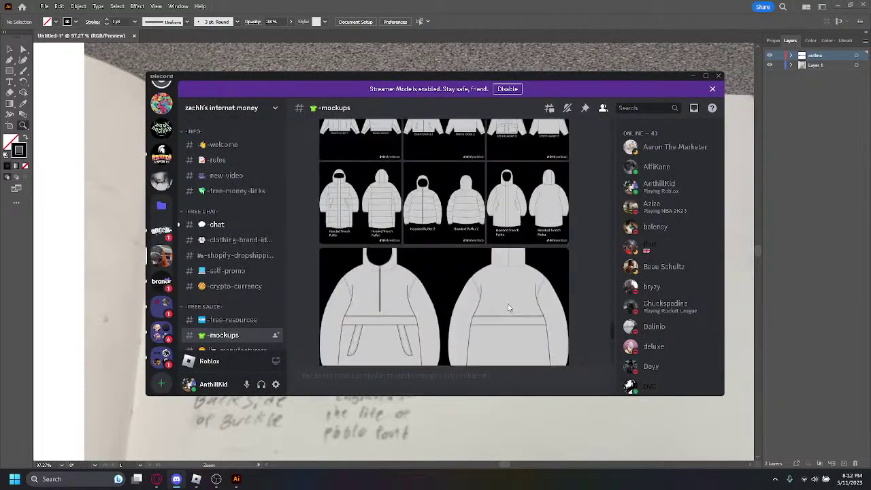
# Step: Examine the enlarged backpack and skateboard mockup images in the -mockups channel
pyautogui.click(502, 301)
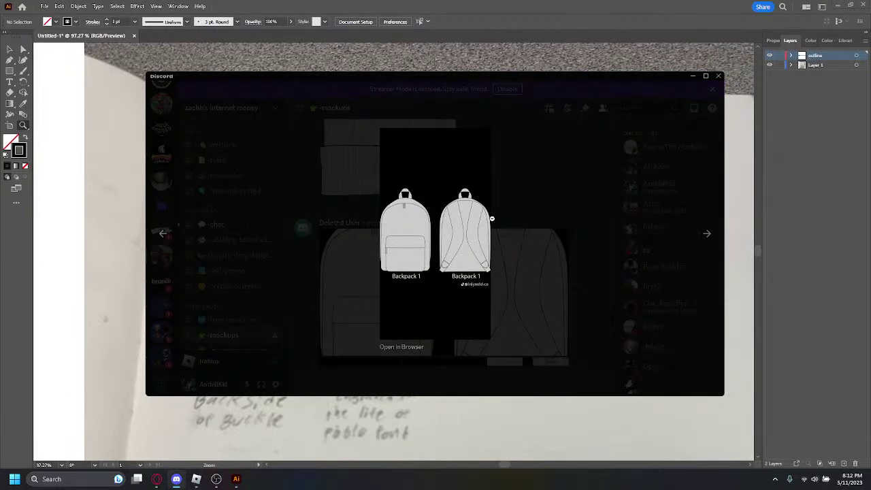
pyautogui.click(535, 243)
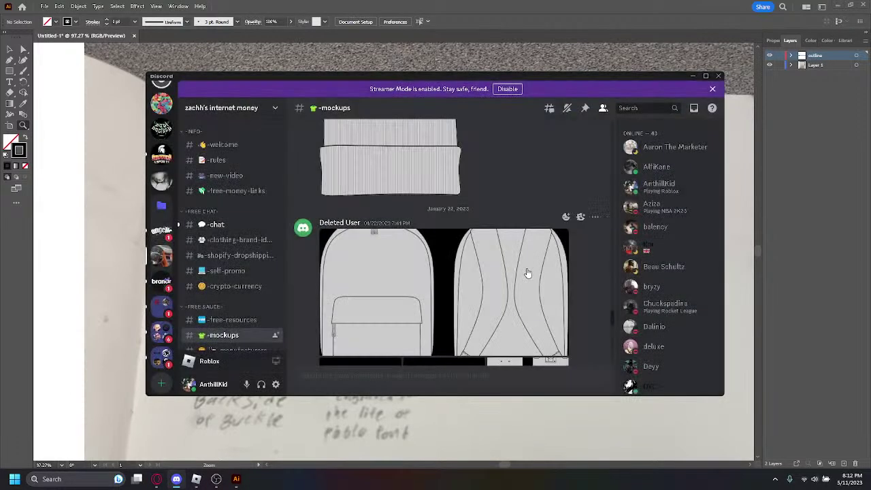
pyautogui.scroll(-1, 364, 224)
pyautogui.click(420, 277)
pyautogui.click(559, 268)
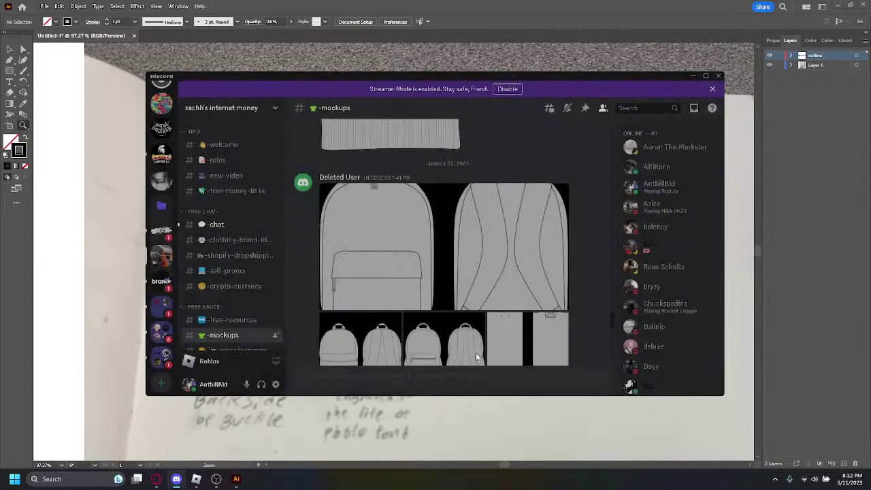
pyautogui.scroll(-1, 472, 348)
pyautogui.click(362, 308)
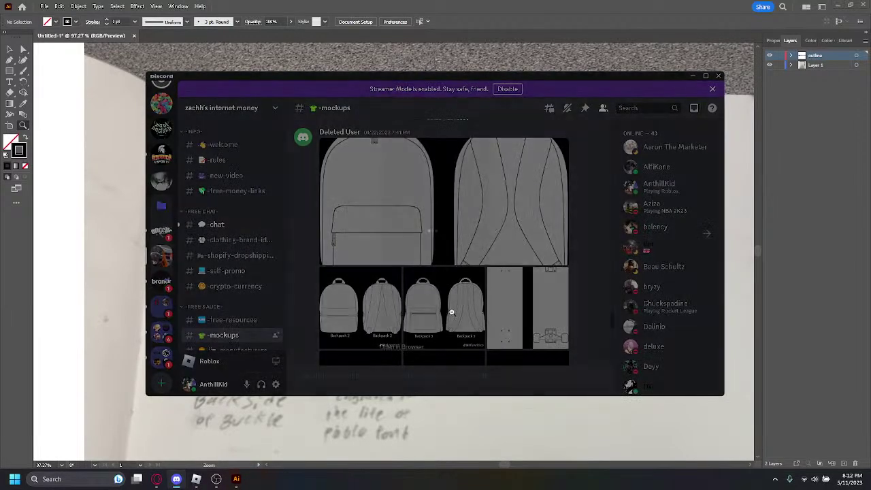
pyautogui.click(453, 310)
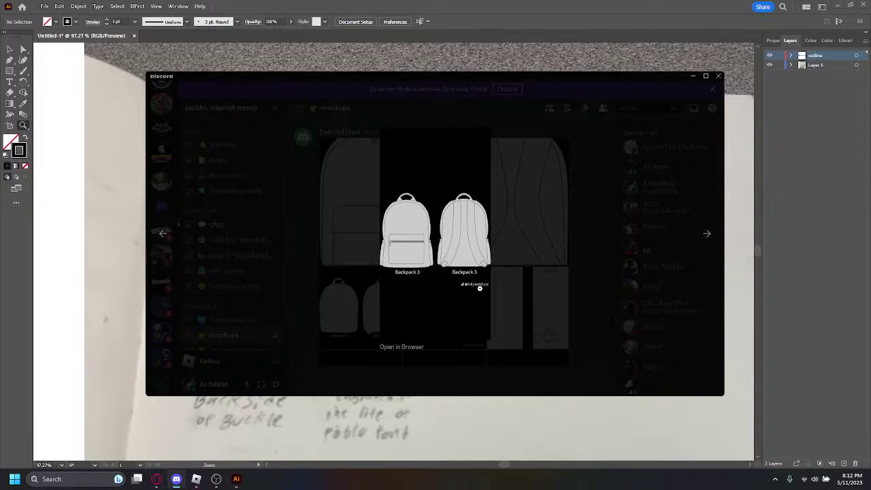
pyautogui.click(507, 274)
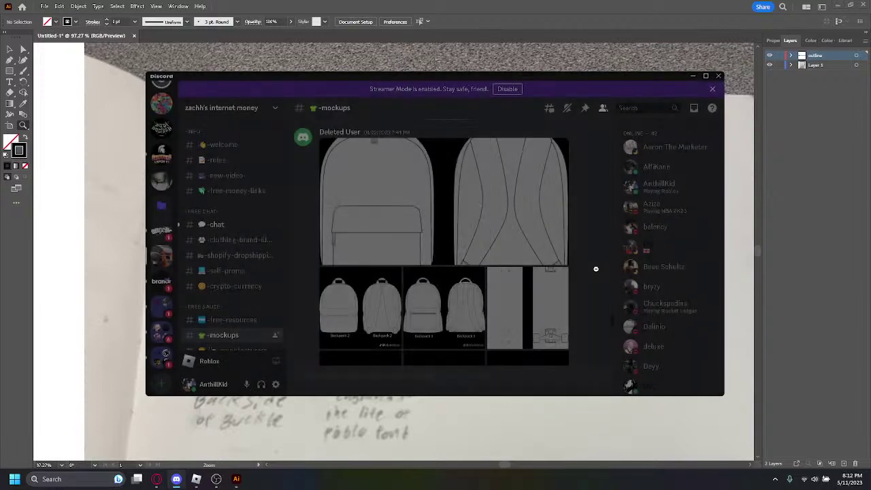
pyautogui.scroll(-2, 519, 229)
pyautogui.click(519, 202)
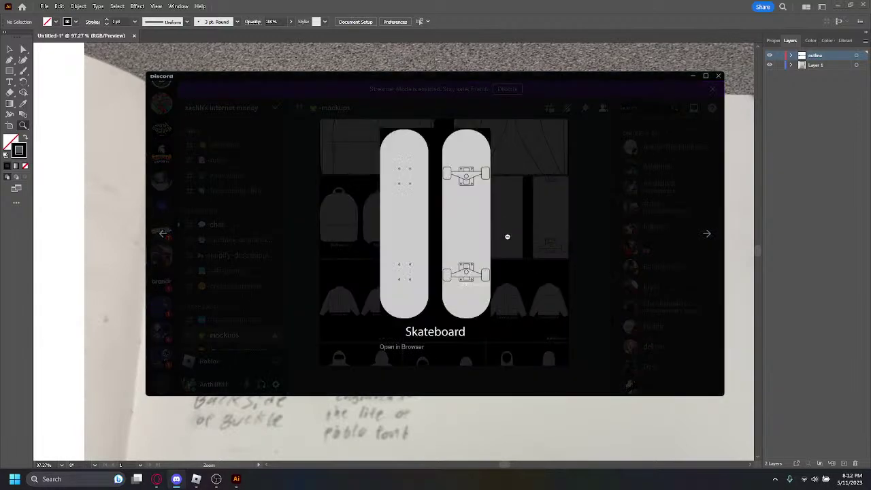
pyautogui.click(531, 241)
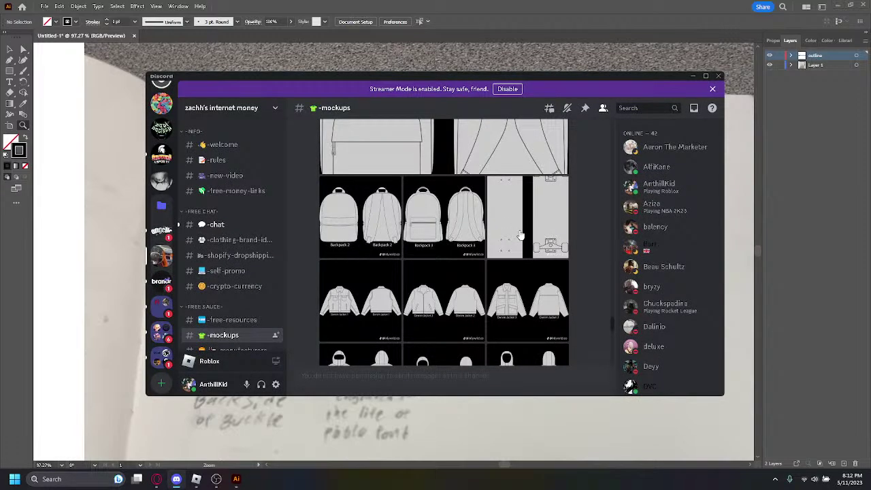
pyautogui.click(162, 206)
# Step: Return to Illustrator and view the whole artboard with the traced belt sketch
pyautogui.click(749, 83)
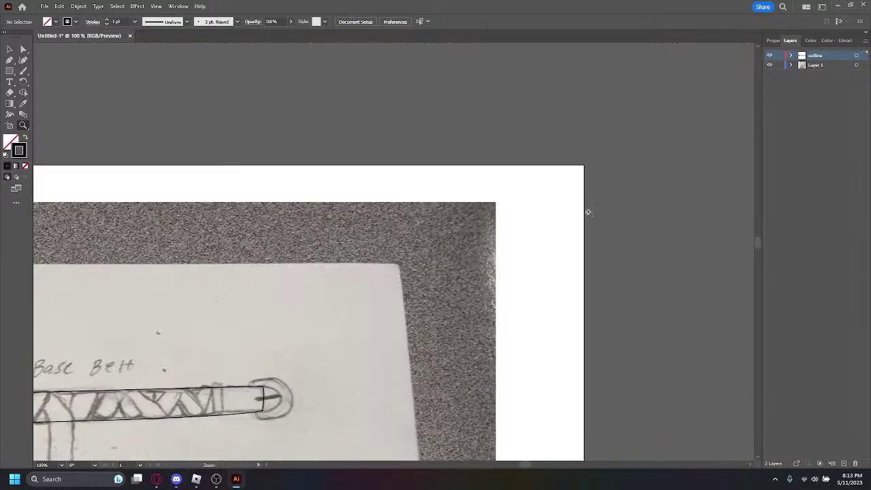
pyautogui.scroll(-10, 503, 222)
pyautogui.scroll(-2, 363, 308)
pyautogui.scroll(4, 361, 309)
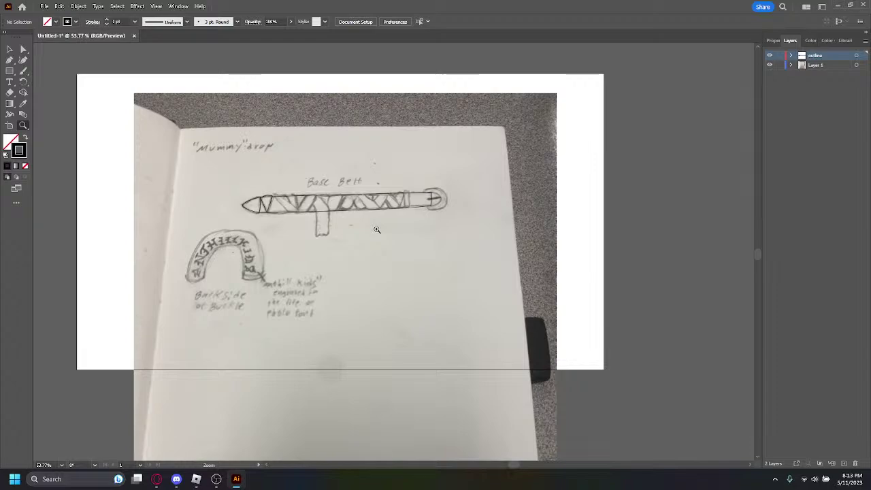
# Step: Switch to the Opera browser and search Google Images for "rick owen toilet paper looking pants" in a new tab, looking through the results
pyautogui.click(156, 479)
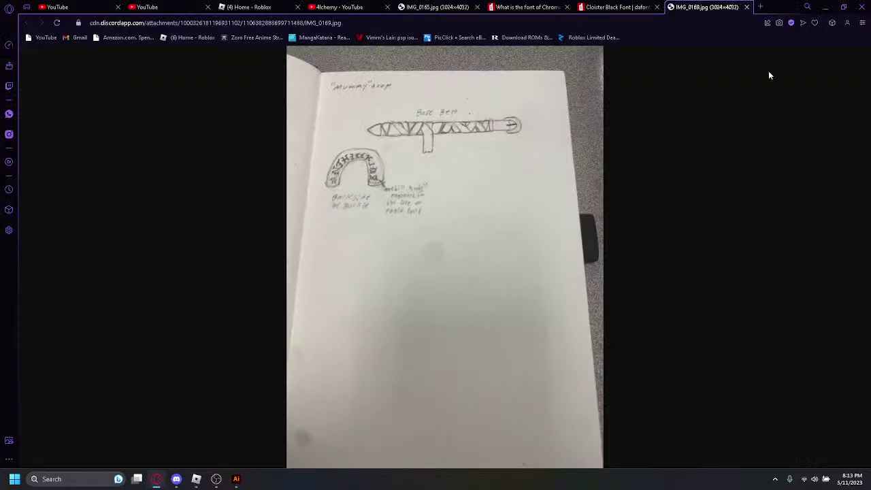
pyautogui.click(759, 7)
pyautogui.write('rick oe')
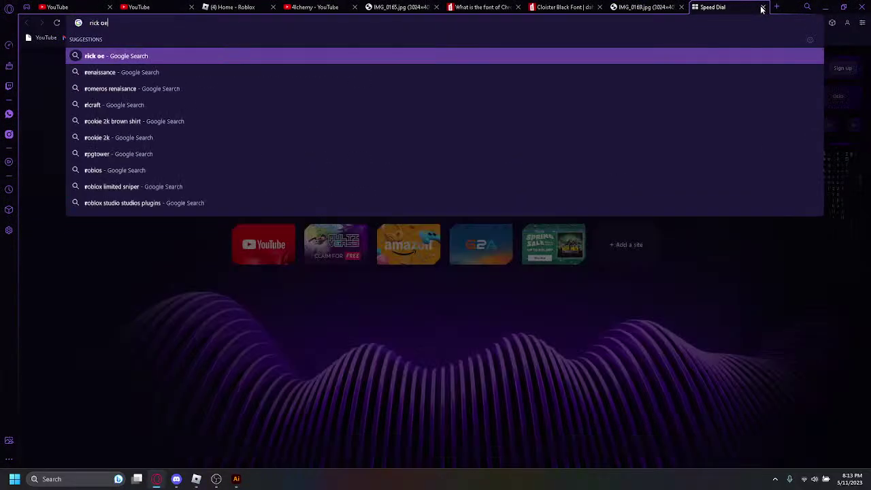
pyautogui.write('wn')
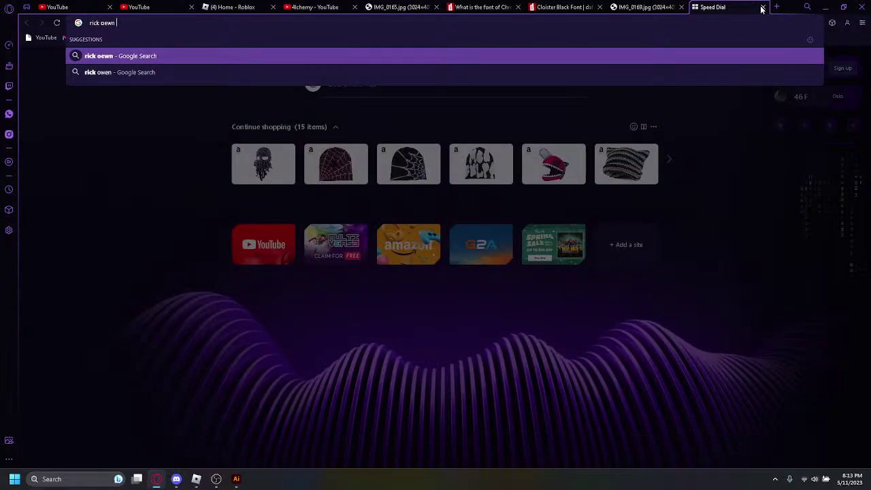
pyautogui.press('BackSpace')
pyautogui.press('BackSpace')
pyautogui.press('BackSpace')
pyautogui.write('wen')
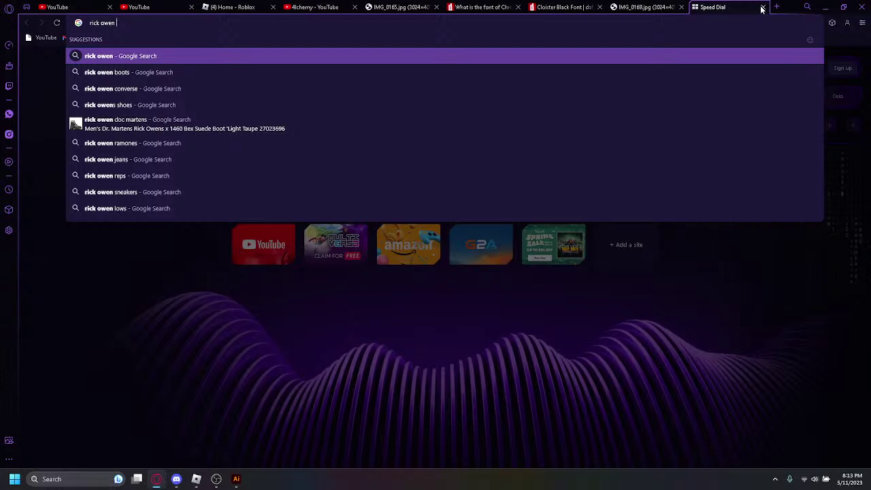
pyautogui.write(' toilet paper')
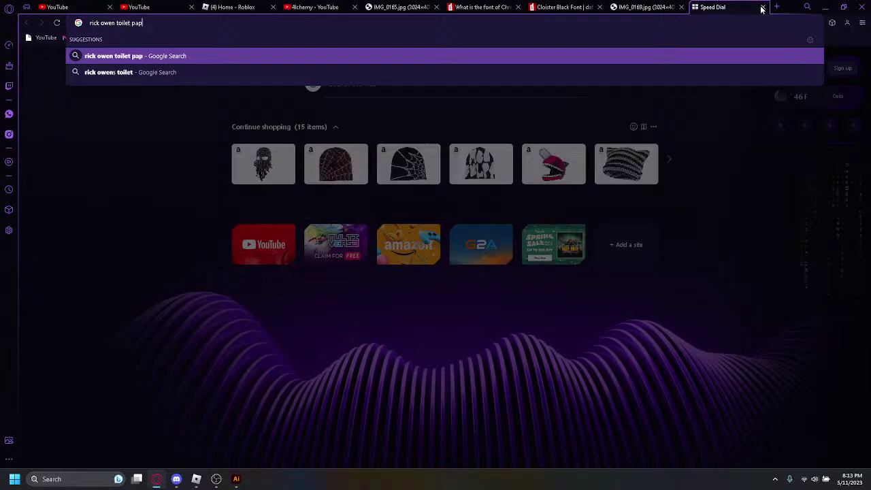
pyautogui.write(' looking pants')
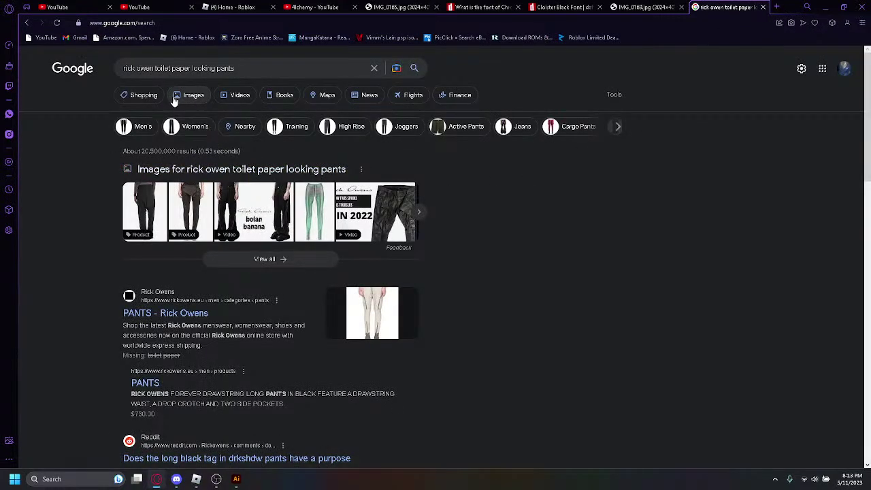
pyautogui.click(175, 97)
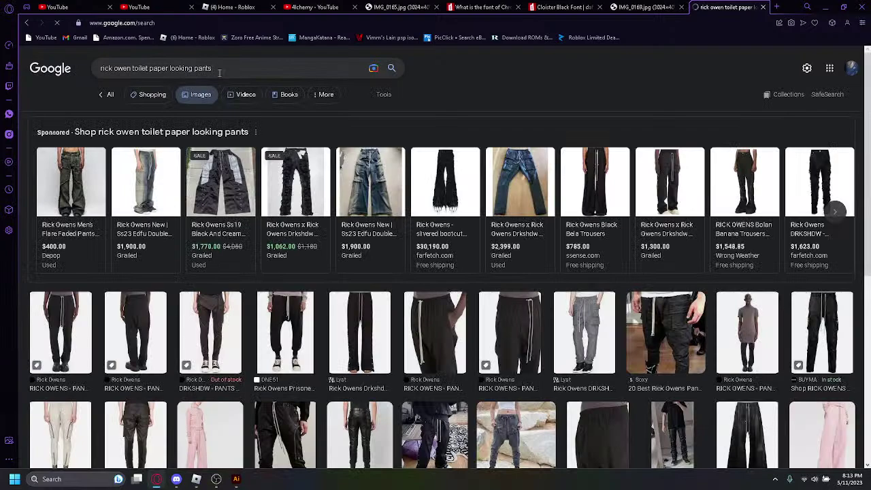
pyautogui.scroll(-5, 304, 204)
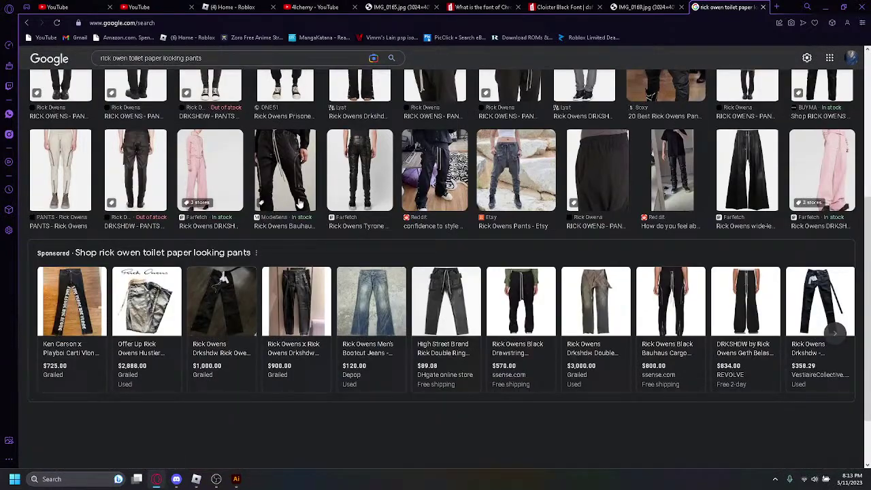
# Step: Change the Google Images search to "rick owen toilet sho lace pants"
pyautogui.scroll(3, 304, 204)
pyautogui.moveTo(202, 57); pyautogui.dragTo(145, 66)
pyautogui.write('sho lace pants')
pyautogui.press('Return')
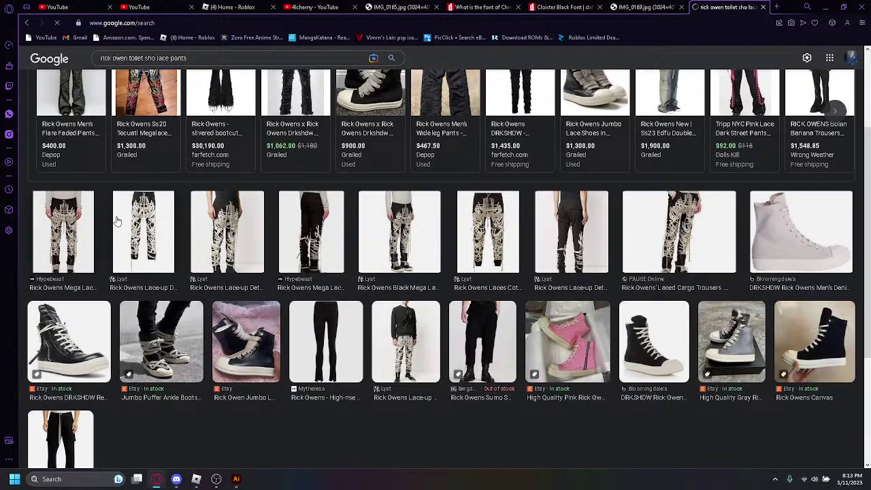
# Step: Examine enlarged previews of the first six laced Rick Owens trousers images from Hypebeast and Lyst one after another
pyautogui.click(116, 221)
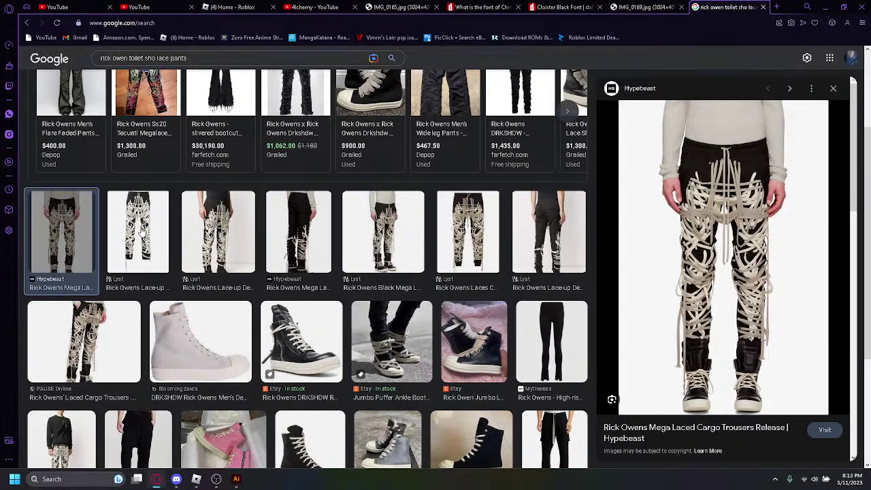
pyautogui.click(145, 232)
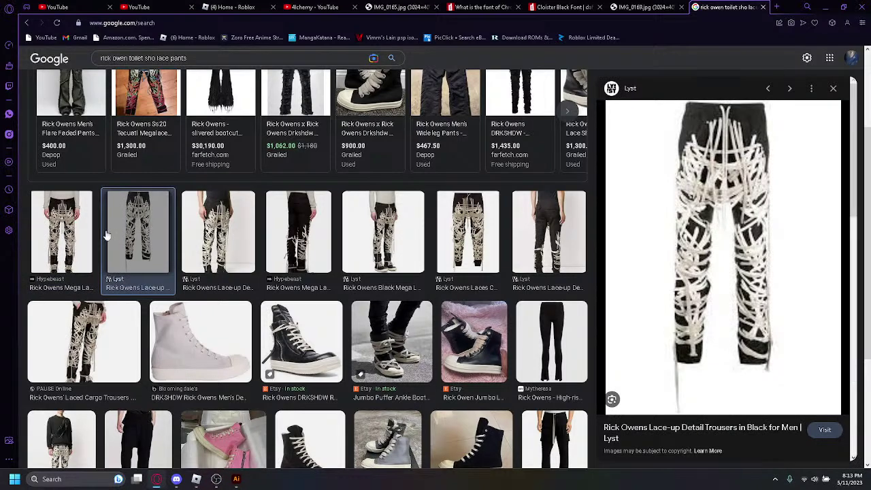
pyautogui.click(218, 232)
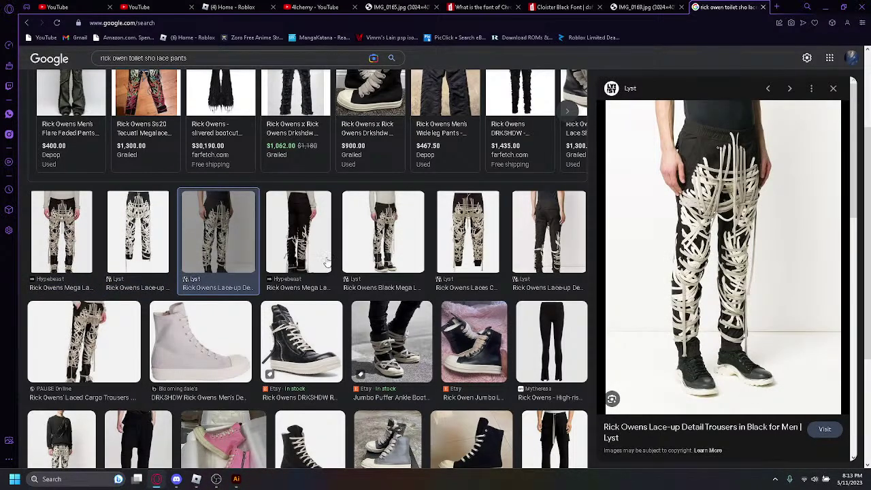
pyautogui.scroll(-1, 330, 257)
pyautogui.click(304, 194)
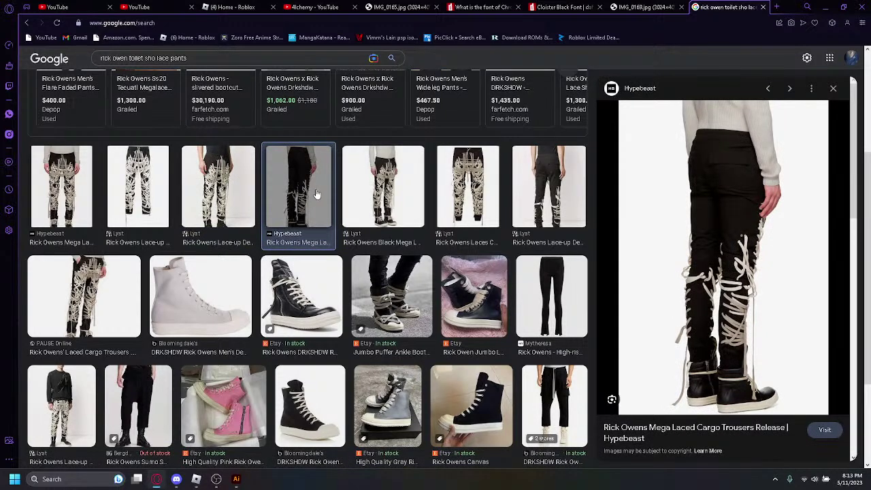
pyautogui.click(393, 202)
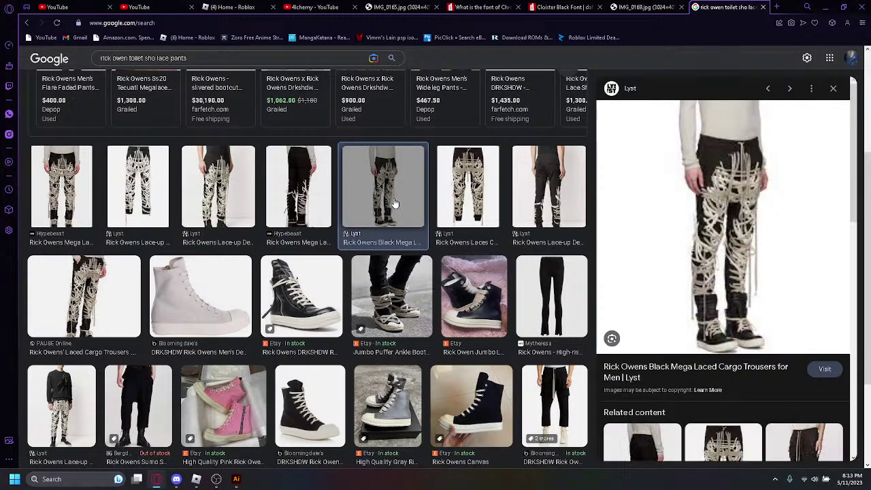
pyautogui.click(467, 192)
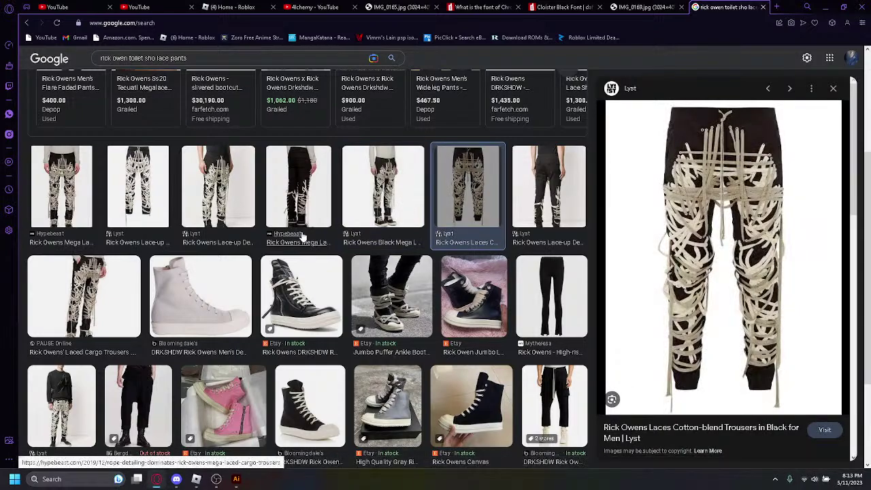
# Step: Look over the remaining shoelace pants image results, and return to the belt sketch in Illustrator
pyautogui.scroll(-3, 178, 277)
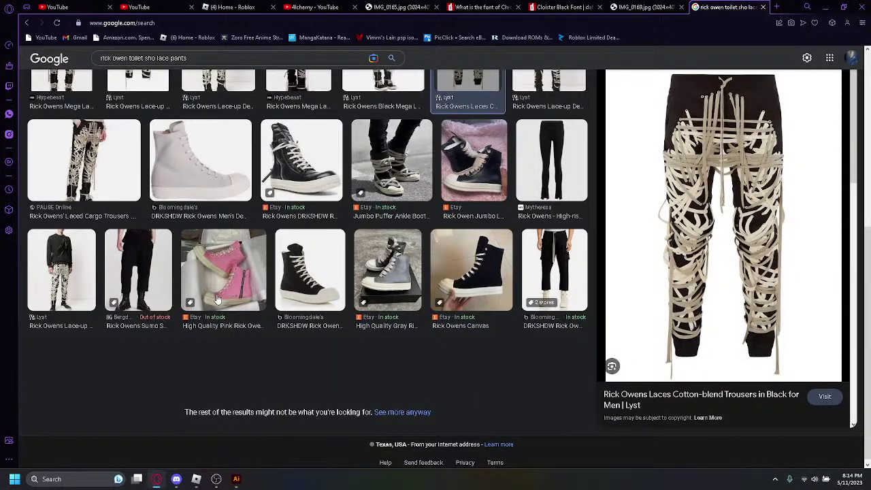
pyautogui.scroll(5, 224, 303)
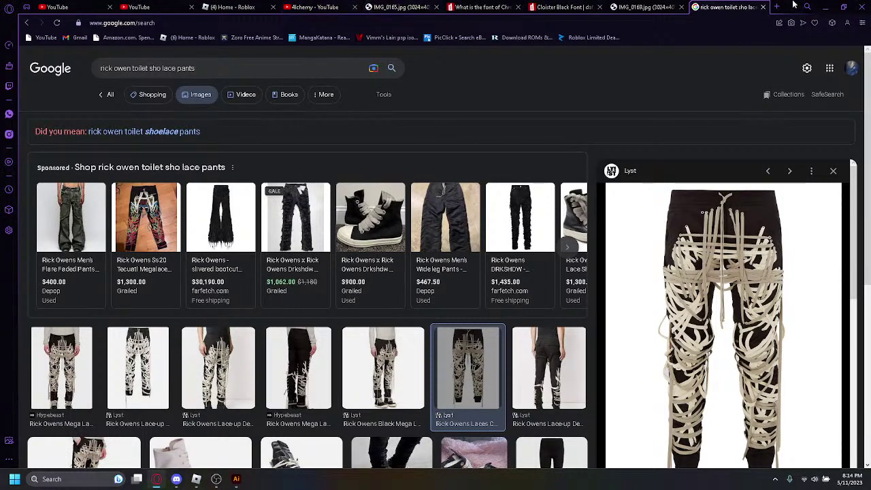
pyautogui.click(236, 478)
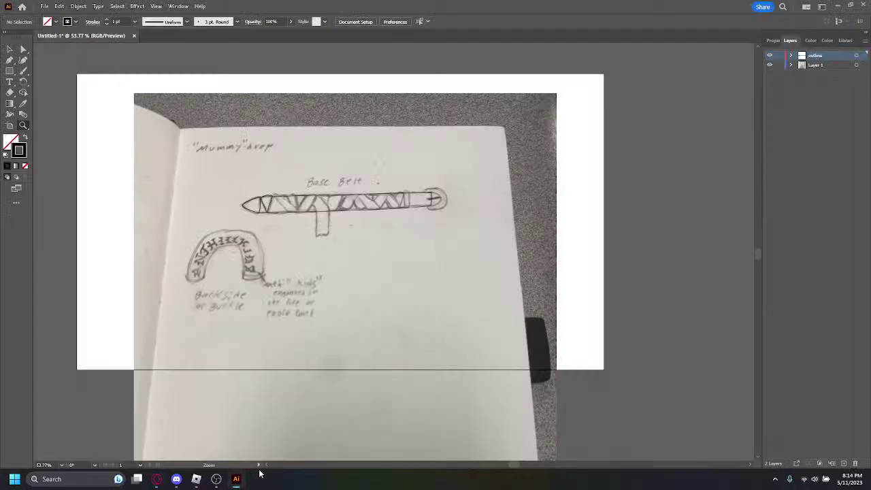